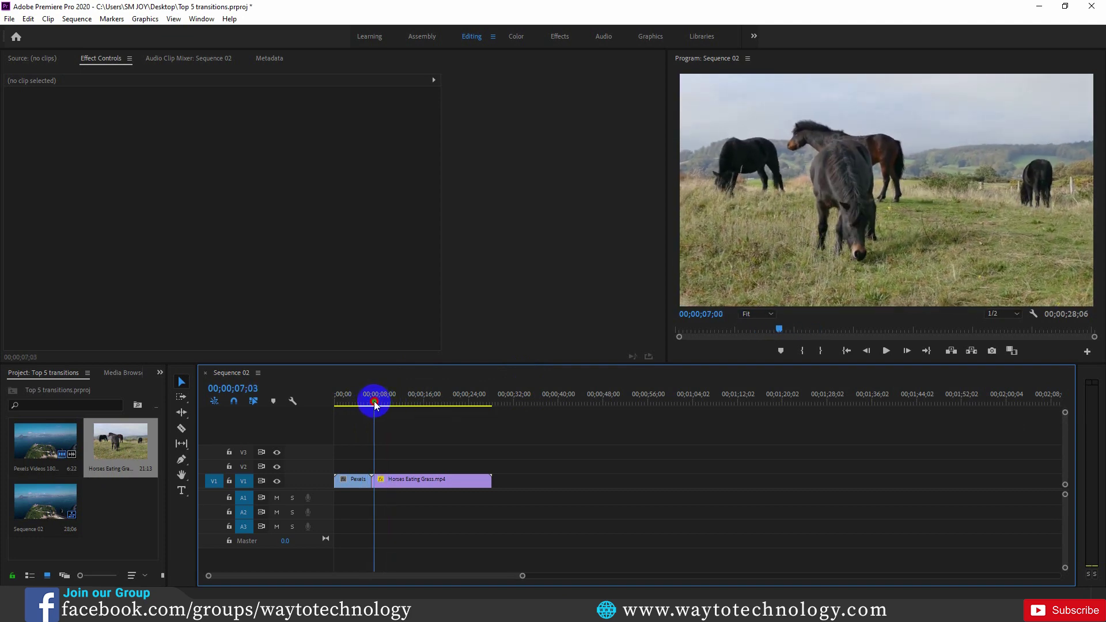
- Create a new adjustment layer in the project at 1920 × 1080, 29.97 fps Drop-Frame with square pixels
left_click_drag(520, 575, 371, 576)
left_click(125, 518)
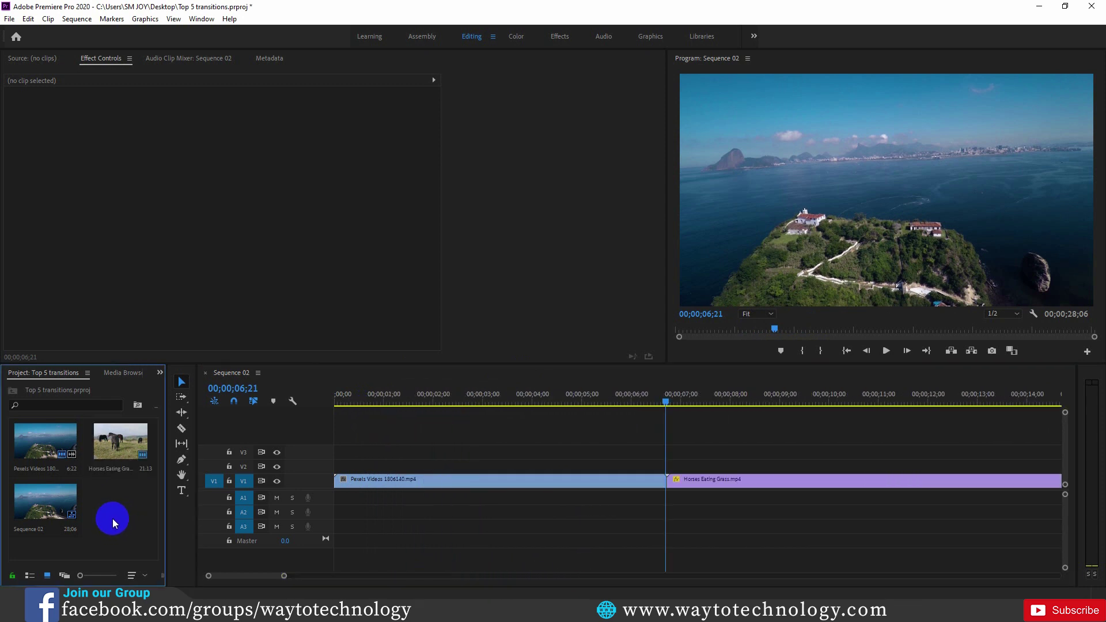
right_click(112, 517)
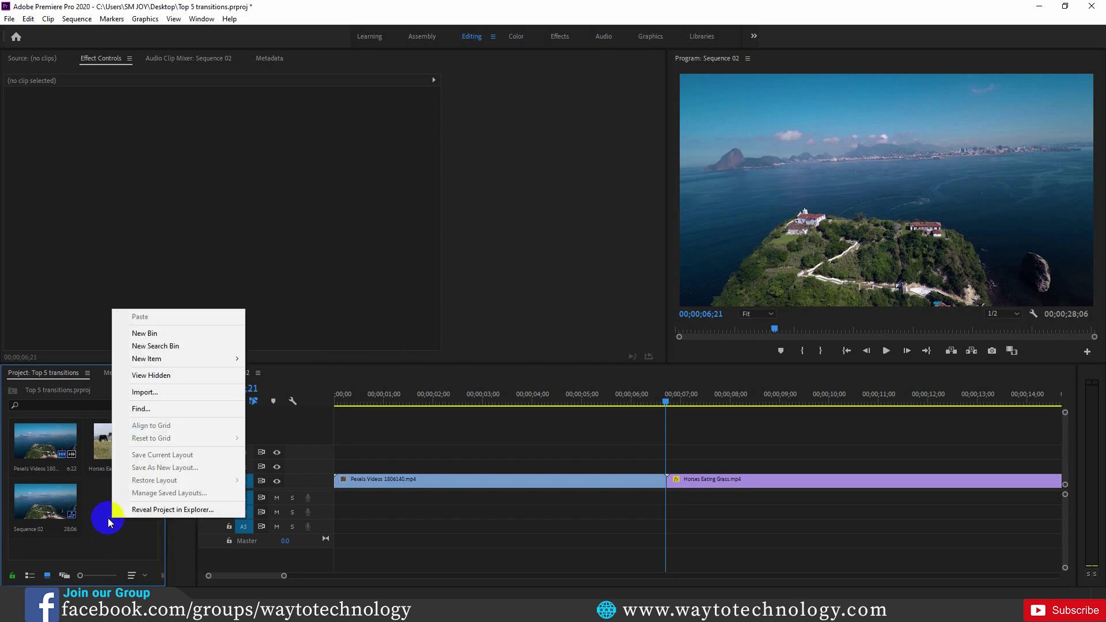
mouse_move(185, 362)
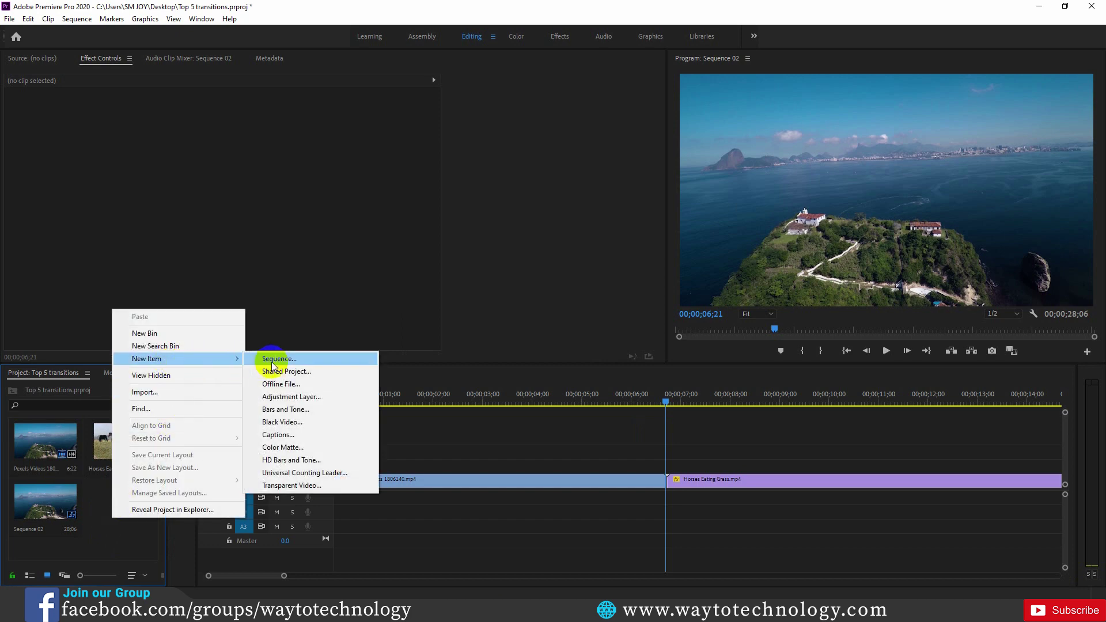
left_click(291, 396)
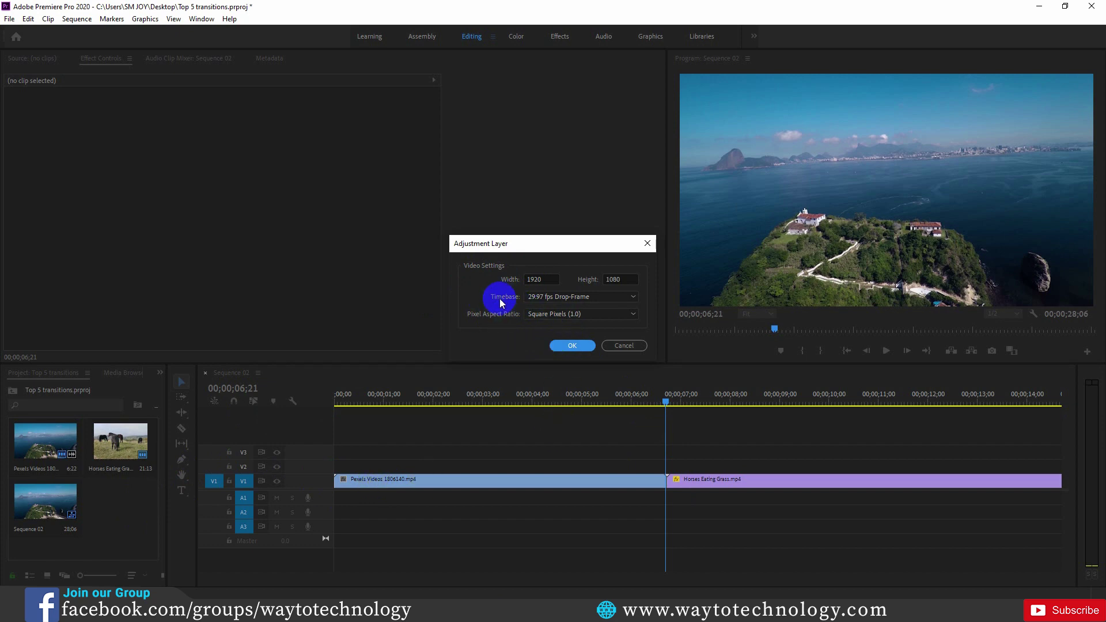
left_click(570, 346)
- Place the adjustment layer on V2 above the two clips and trim its end to a duration of 20 frames
left_click_drag(122, 504, 553, 468)
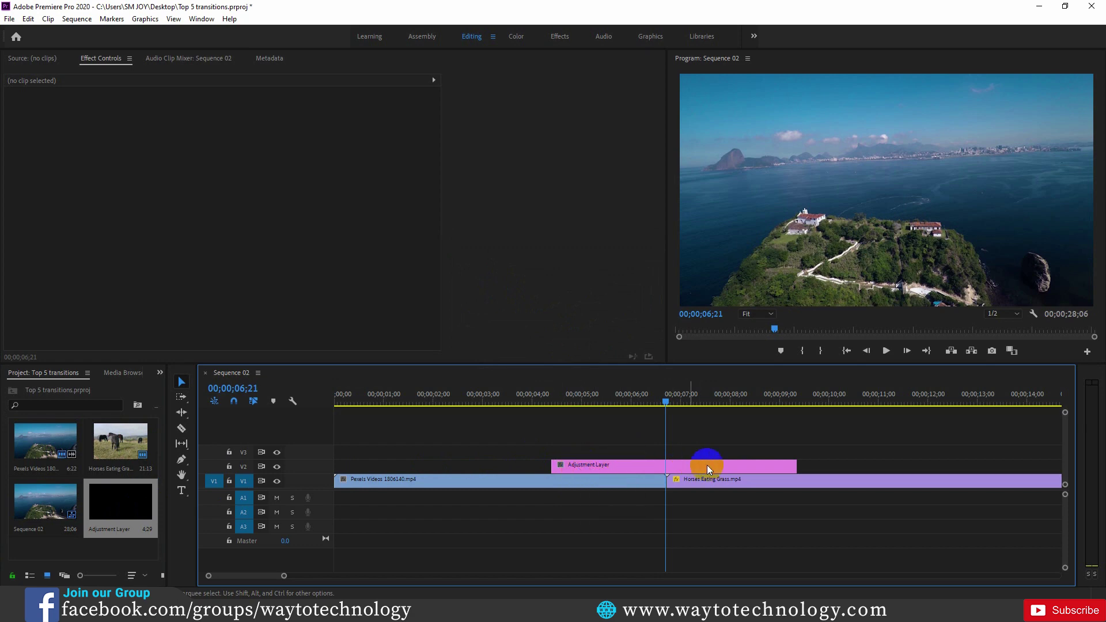
left_click_drag(798, 464, 581, 460)
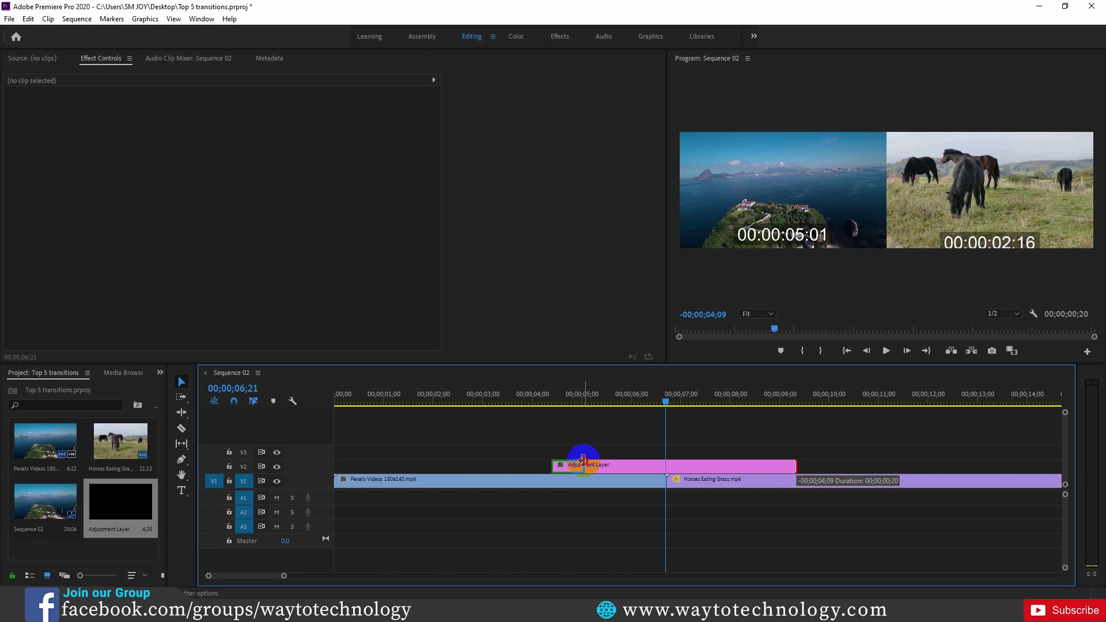
left_click_drag(581, 461, 582, 461)
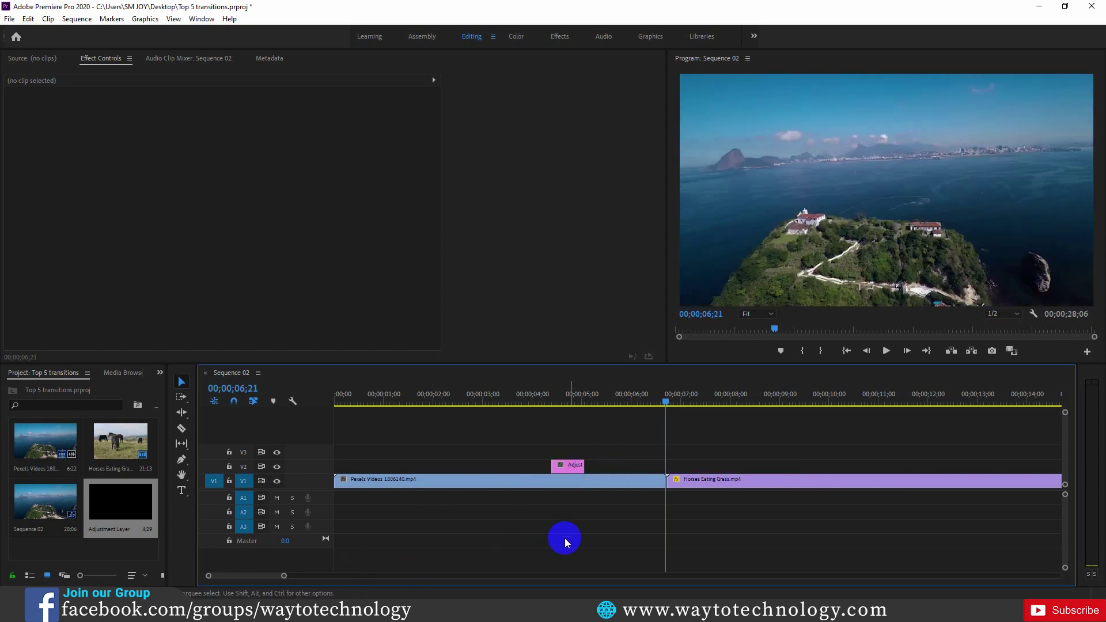
- Center the adjustment layer on V2 over the cut between the island clip and the horses clip
left_click(575, 469)
left_click_drag(575, 468, 668, 468)
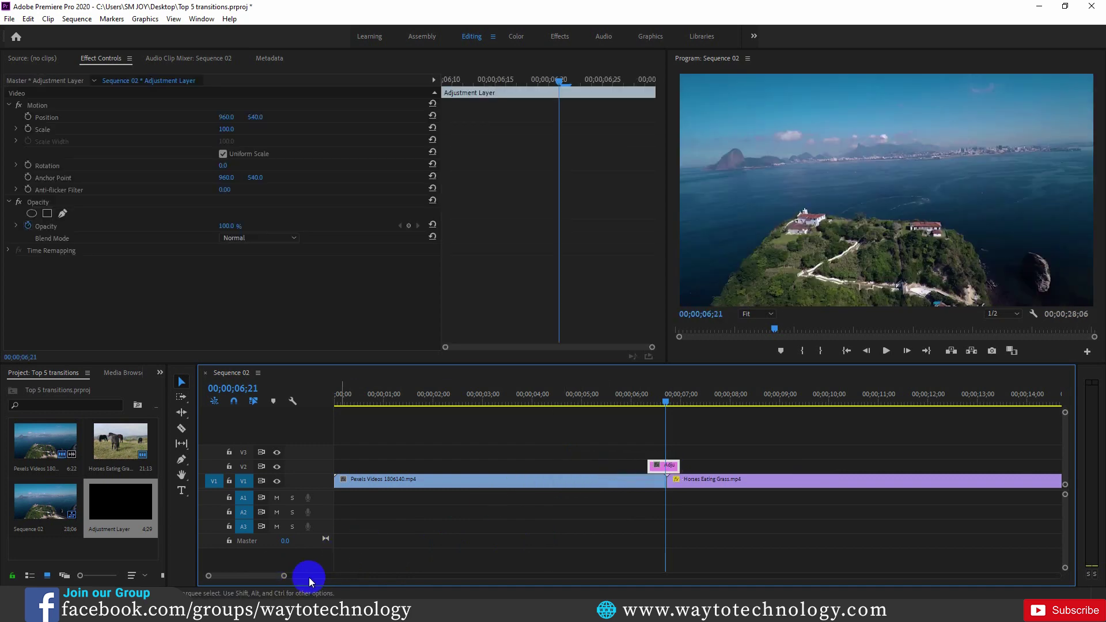
left_click_drag(284, 575, 252, 576)
left_click_drag(555, 466, 608, 467)
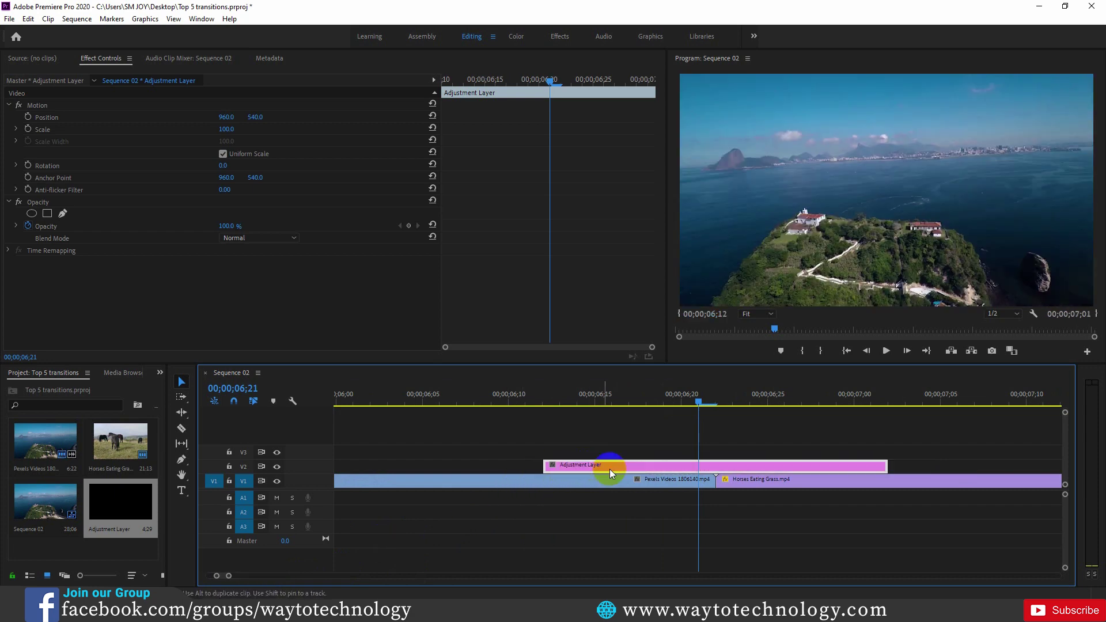
- Position the playhead on the cut at 00;00;06;22 and apply the Find Edges video effect to the adjustment layer
left_click_drag(663, 408, 712, 398)
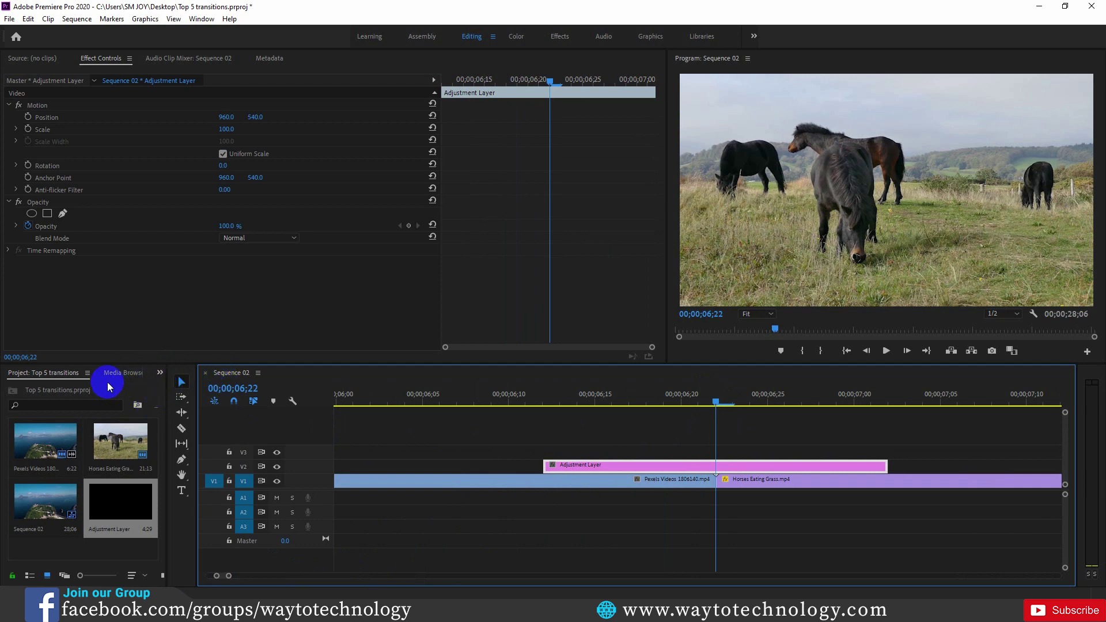
left_click(160, 372)
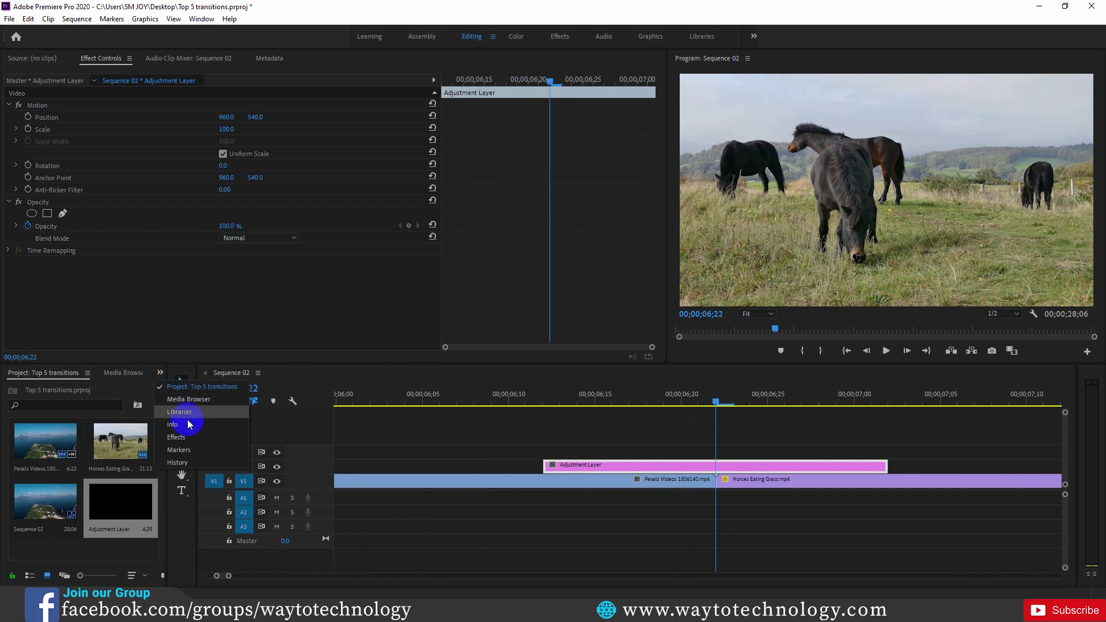
left_click(175, 437)
left_click(81, 387)
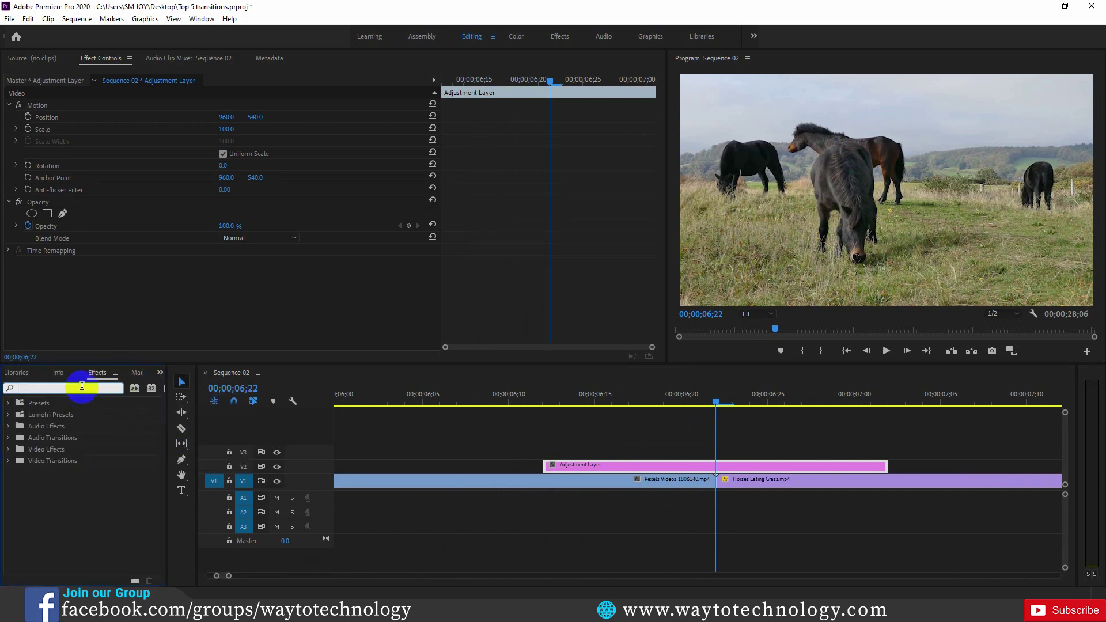
type("find")
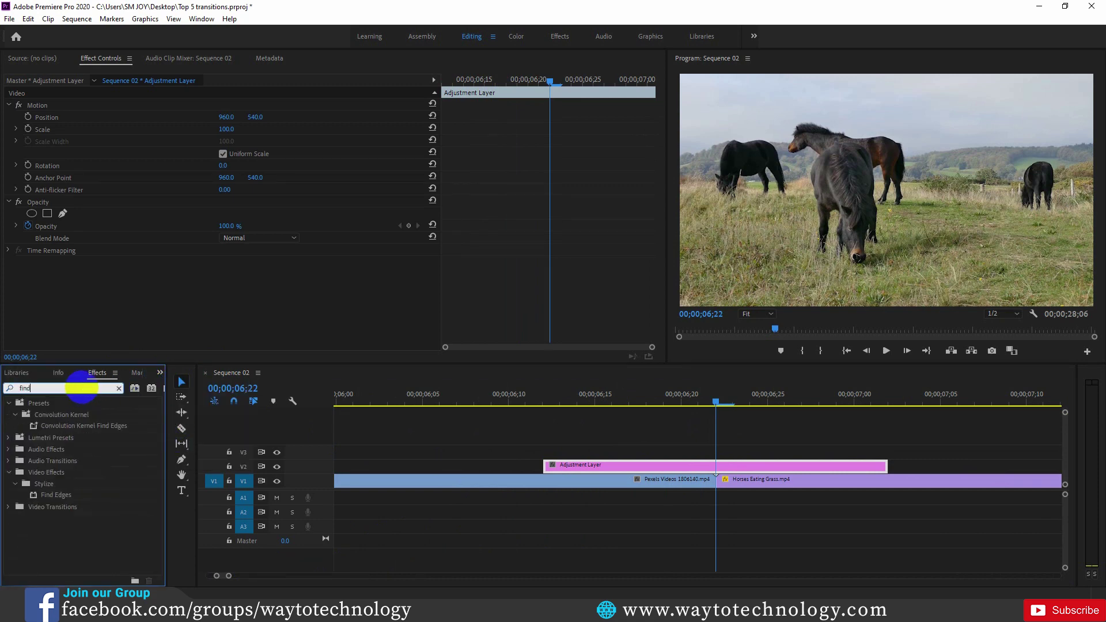
left_click(46, 496)
left_click_drag(58, 495, 634, 466)
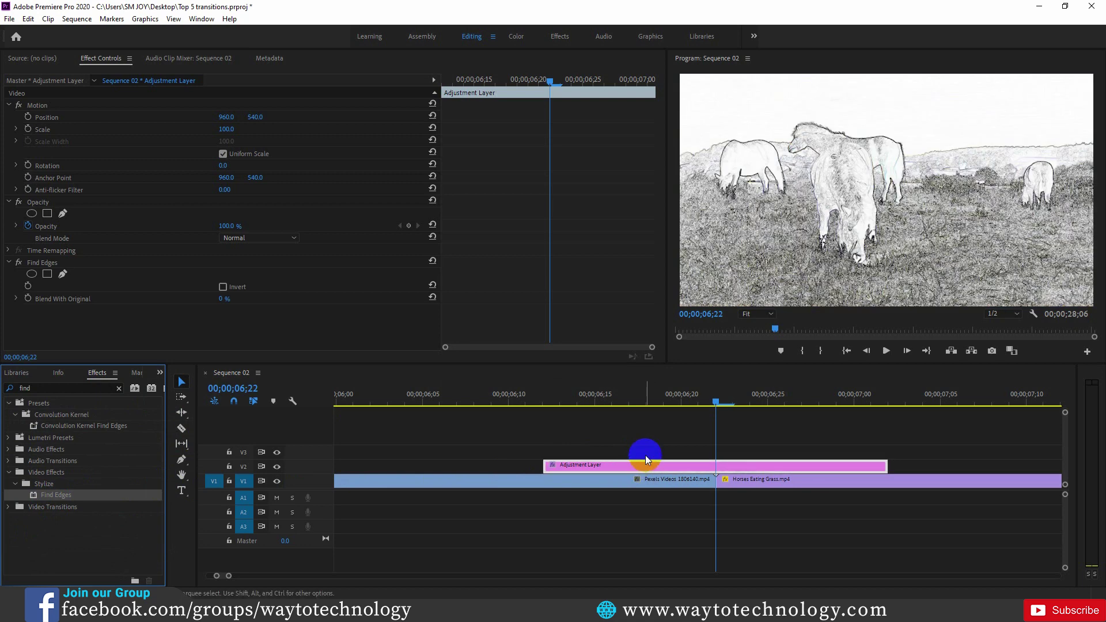
- Add a Blend With Original keyframe at 0 % for Find Edges on the cut at 00;00;06;22
left_click(716, 414)
left_click_drag(715, 413, 782, 410)
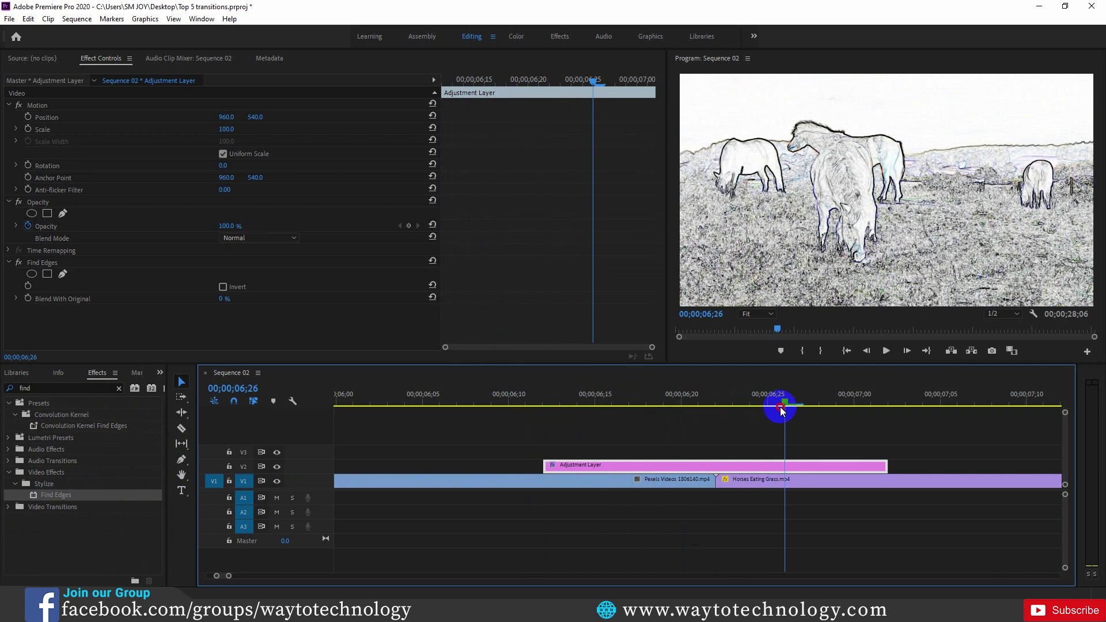
left_click_drag(781, 410, 715, 402)
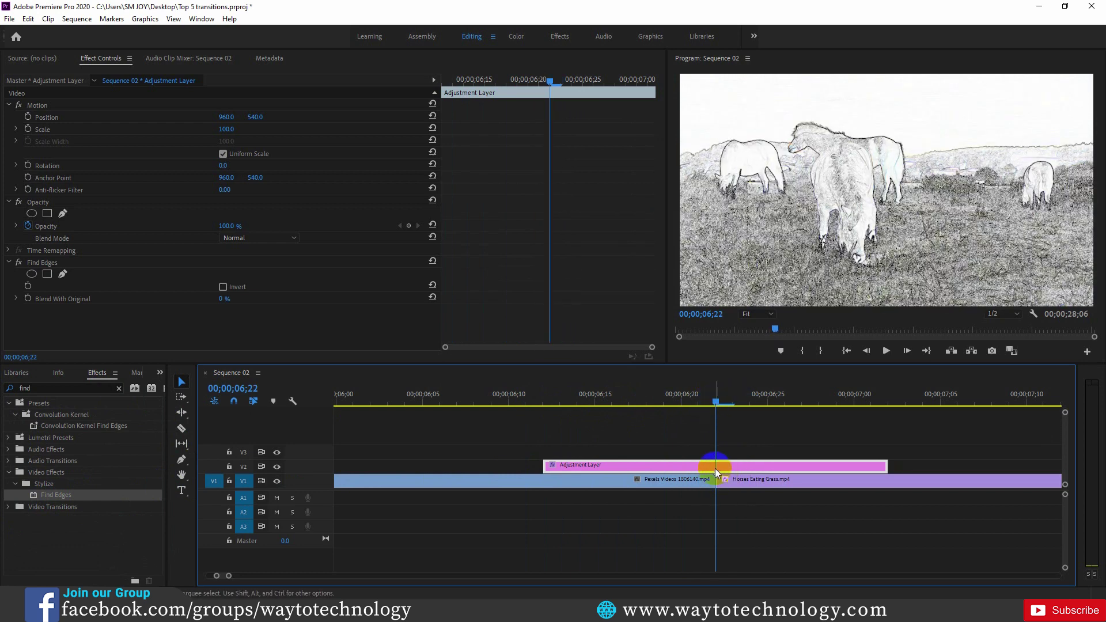
left_click(592, 469)
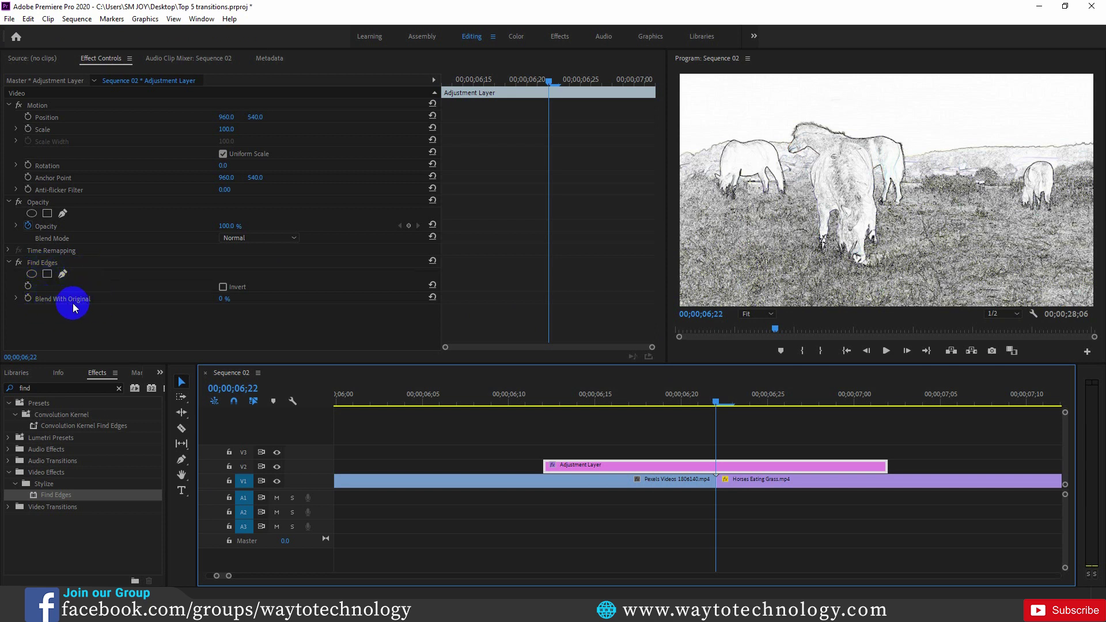
left_click(28, 298)
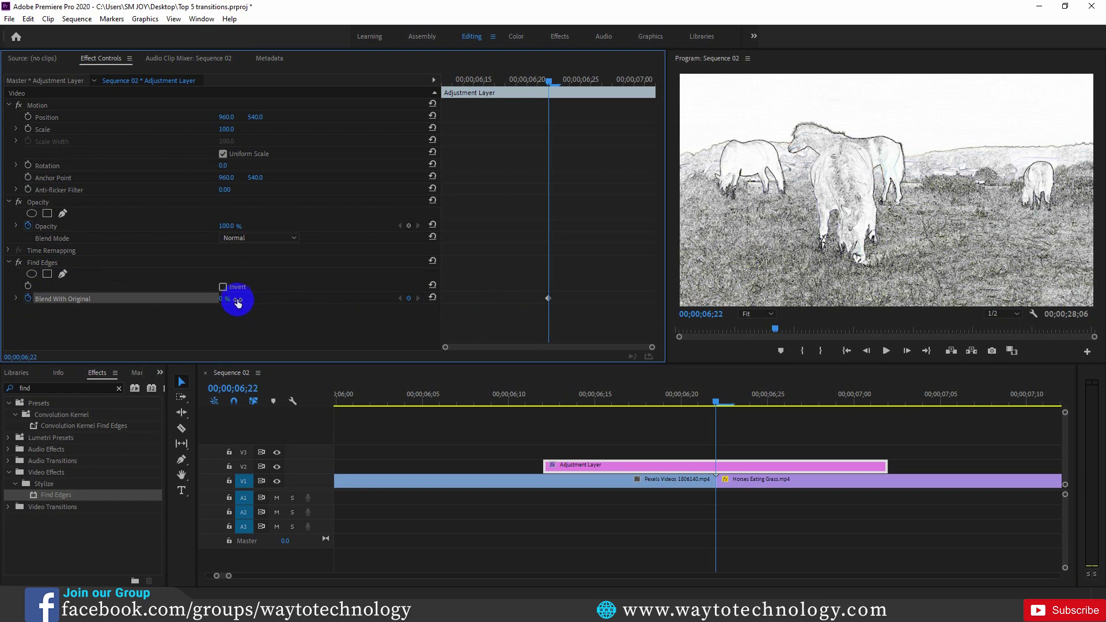
- Add a Blend With Original keyframe of 100 % before the cut and move it to the start of the adjustment layer
left_click_drag(556, 77, 505, 80)
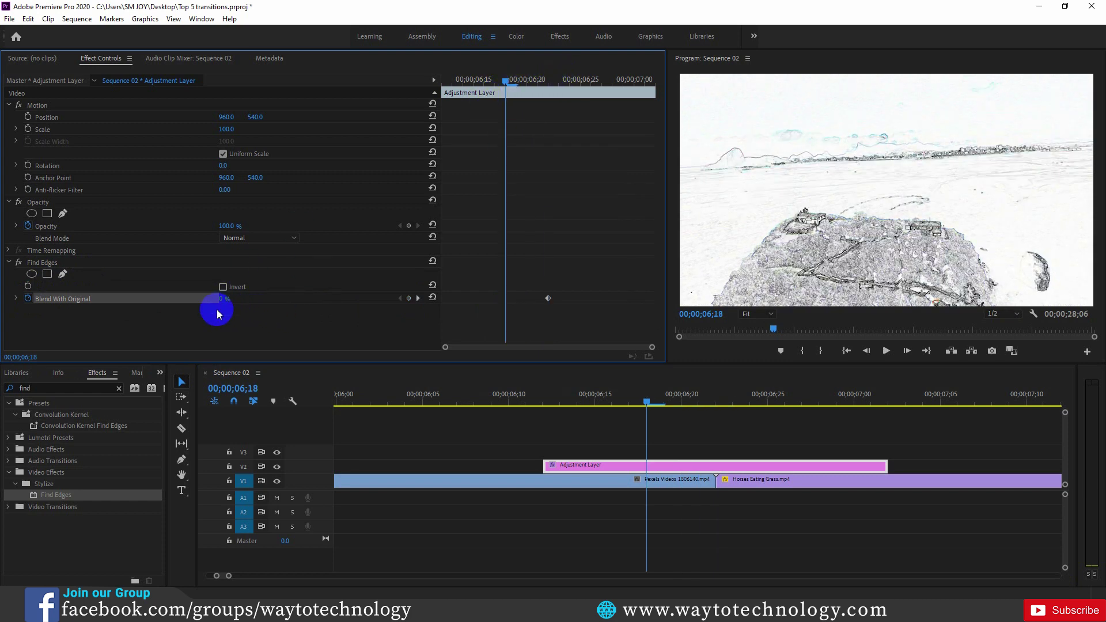
left_click(225, 299)
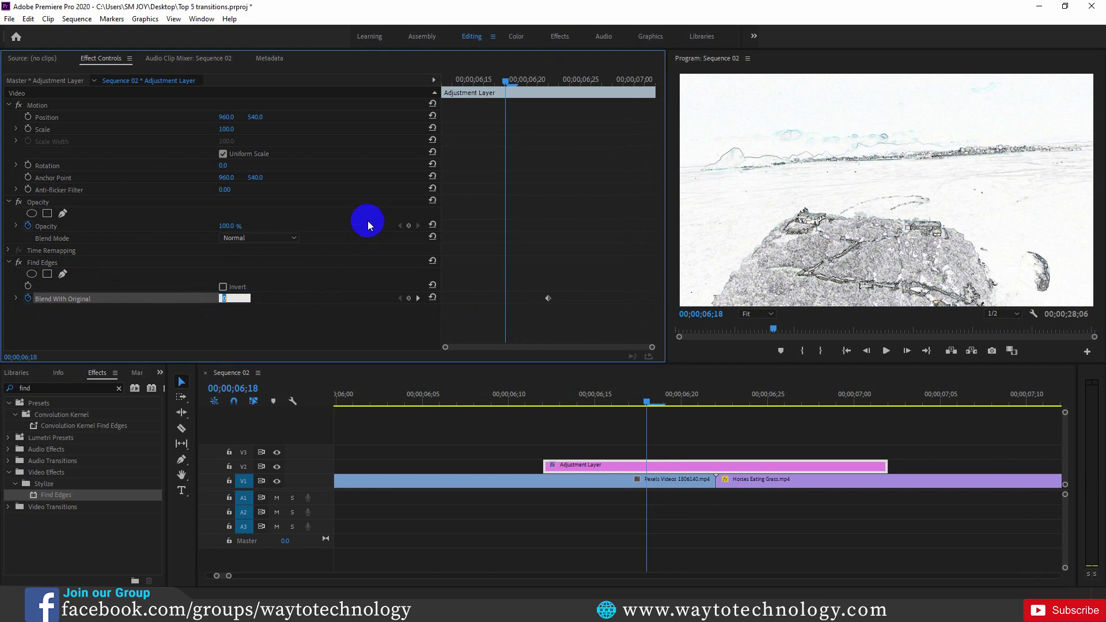
type("100")
key("Return")
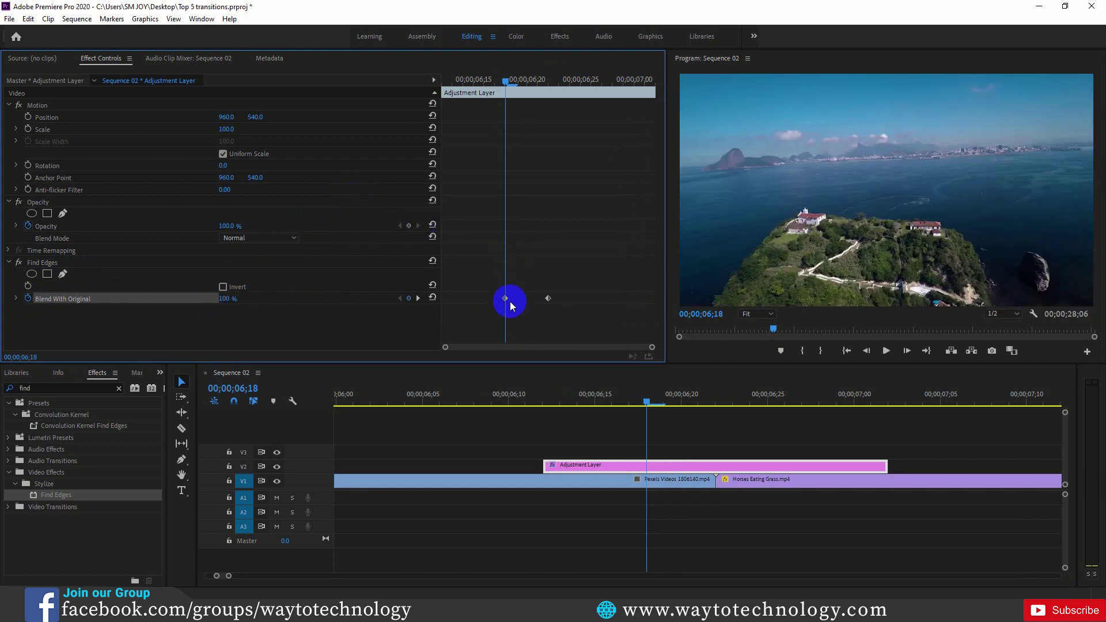
left_click_drag(506, 297, 437, 295)
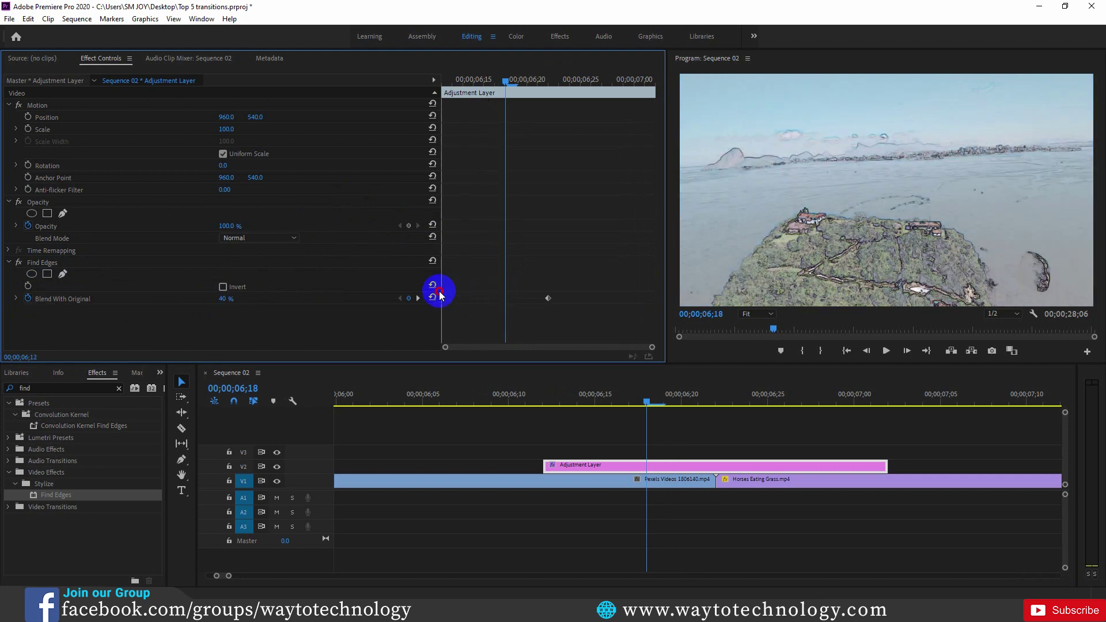
- Add a Blend With Original keyframe of 100 % after the cut and move it to the end of the adjustment layer
left_click_drag(505, 87, 600, 100)
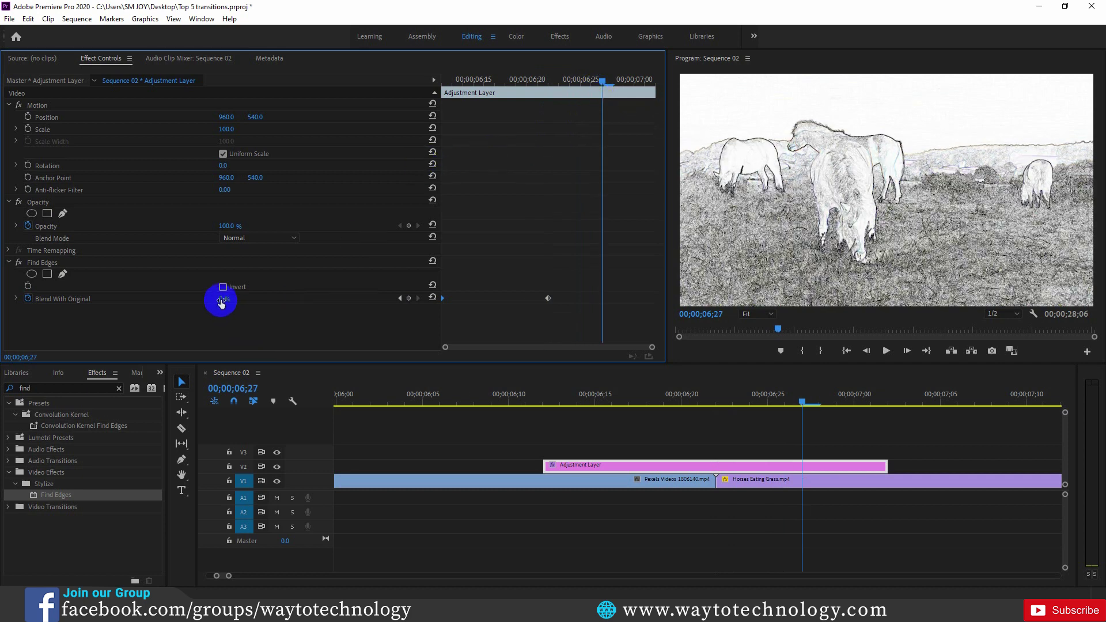
left_click_drag(221, 303, 299, 306)
left_click_drag(601, 298, 662, 306)
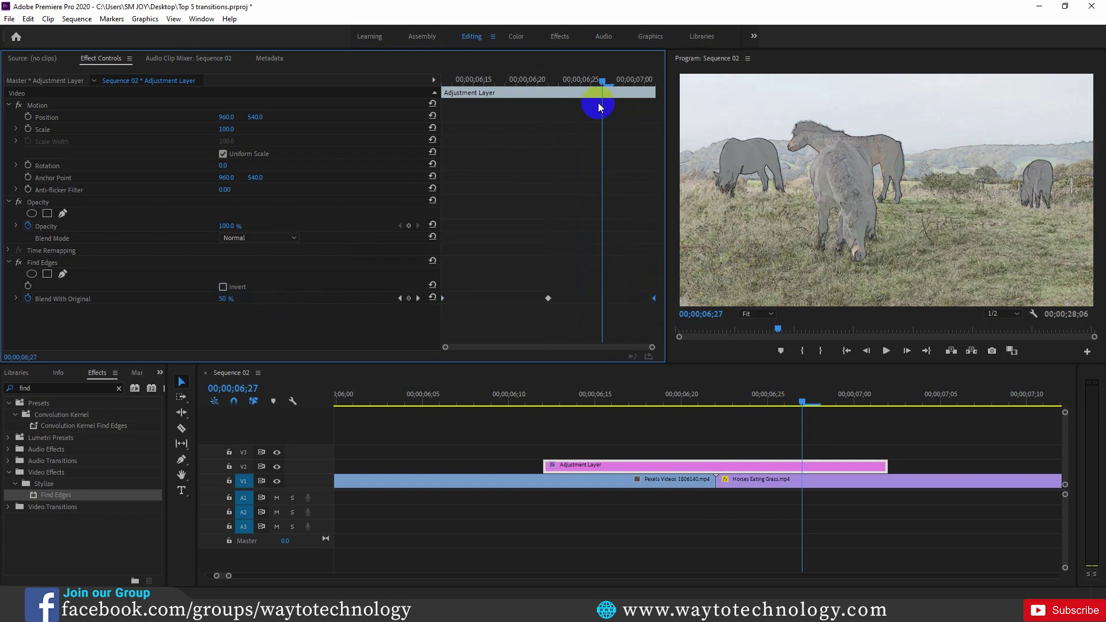
- Play back the Find Edges transition from the start of the adjustment layer
left_click_drag(600, 79, 438, 85)
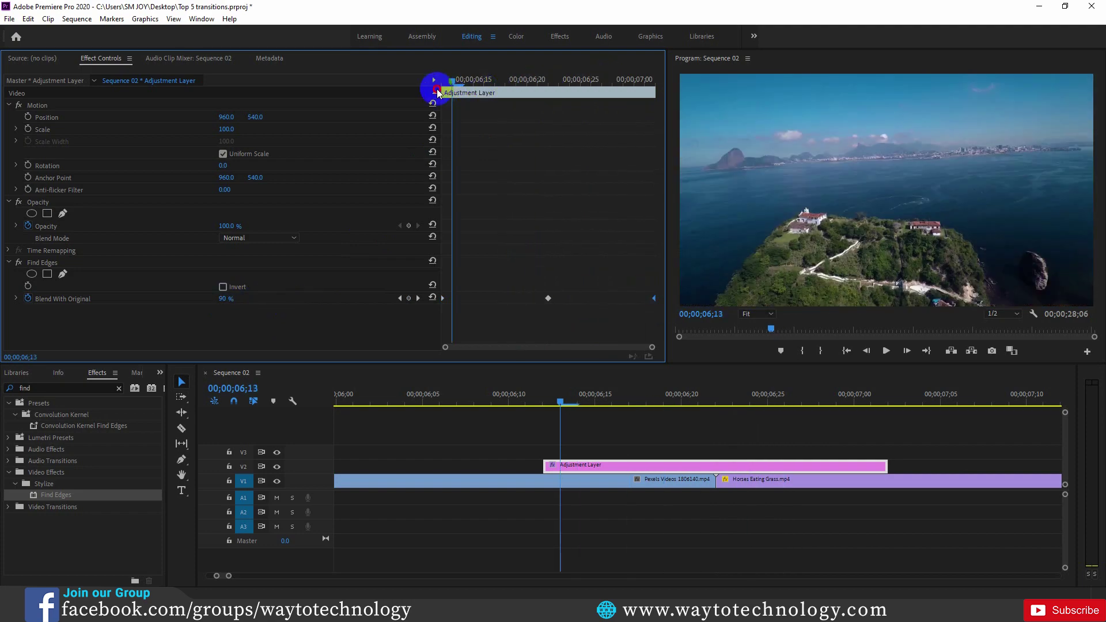
left_click(886, 351)
key("space")
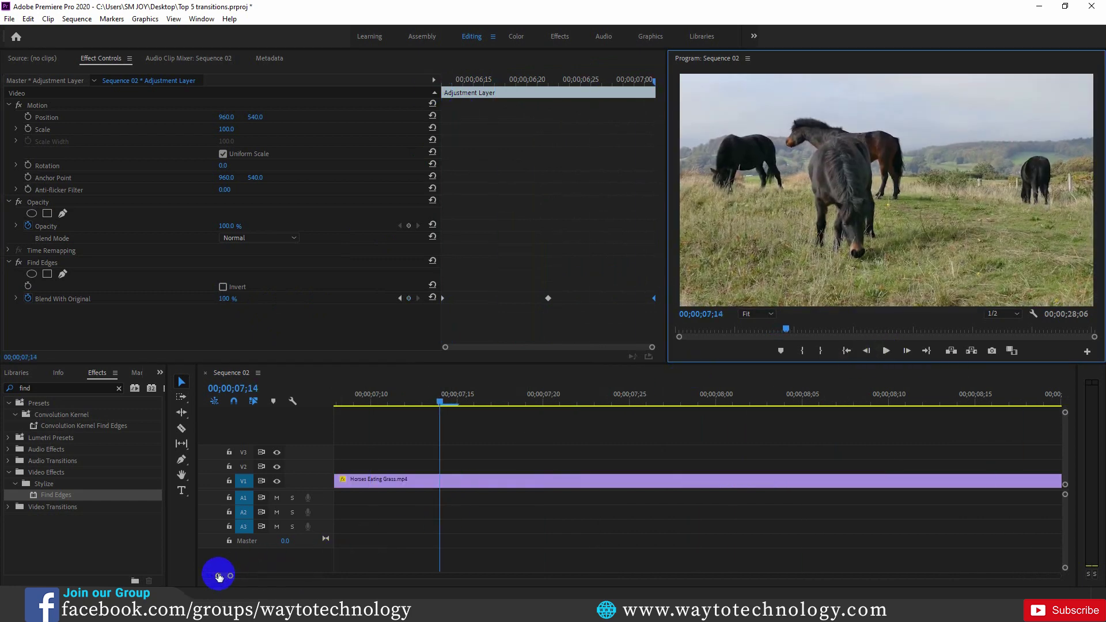
- Change the middle Blend With Original keyframe at 00;00;06;22 to Bezier interpolation and scrub across the cut to check it
left_click_drag(218, 577, 205, 575)
left_click(521, 399)
left_click_drag(534, 408, 587, 406)
left_click(548, 298)
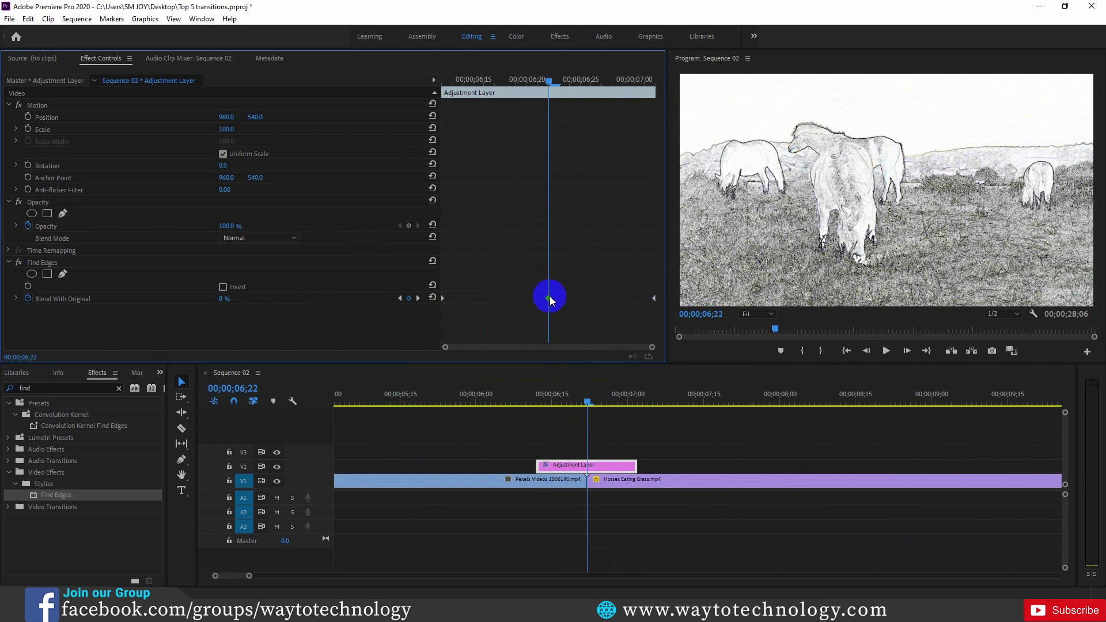
right_click(547, 299)
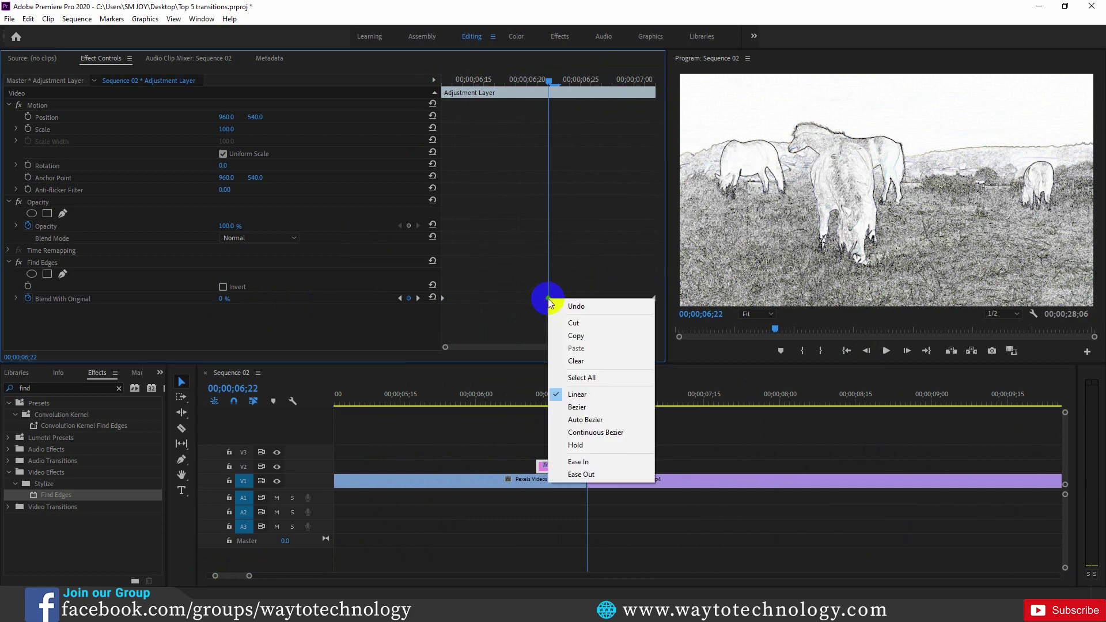
left_click(577, 407)
mouse_move(592, 405)
left_mouse_down()
mouse_move(557, 402)
mouse_move(598, 412)
mouse_move(581, 412)
left_mouse_up()
left_click_drag(595, 414, 587, 414)
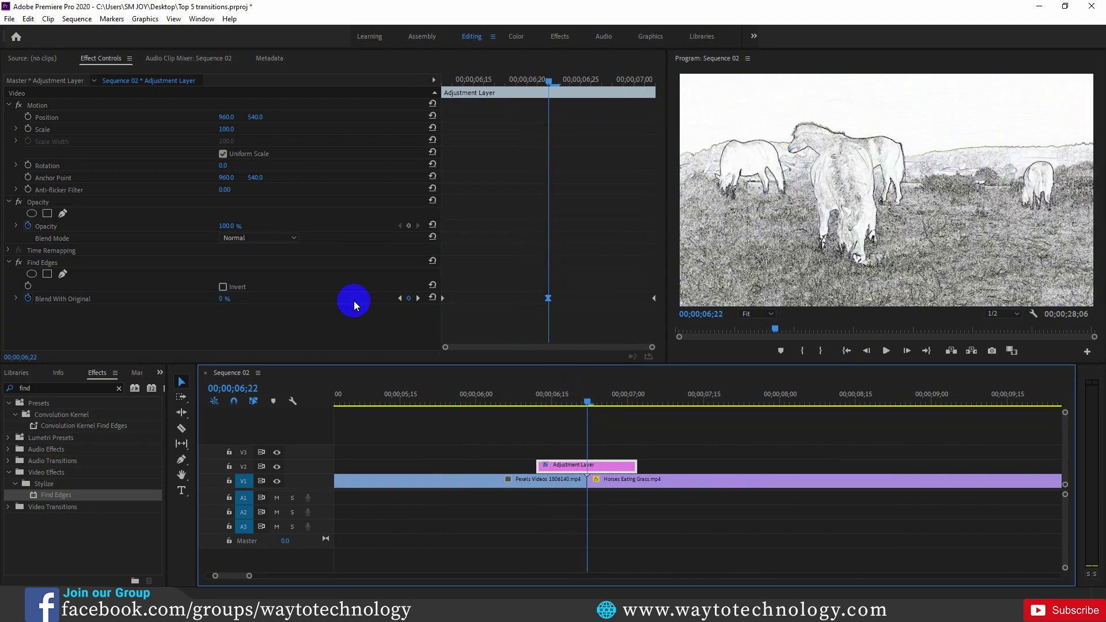
- Try the Invert option of Find Edges on the adjustment layer, scrub across the cut, and switch the option back off
left_click(222, 287)
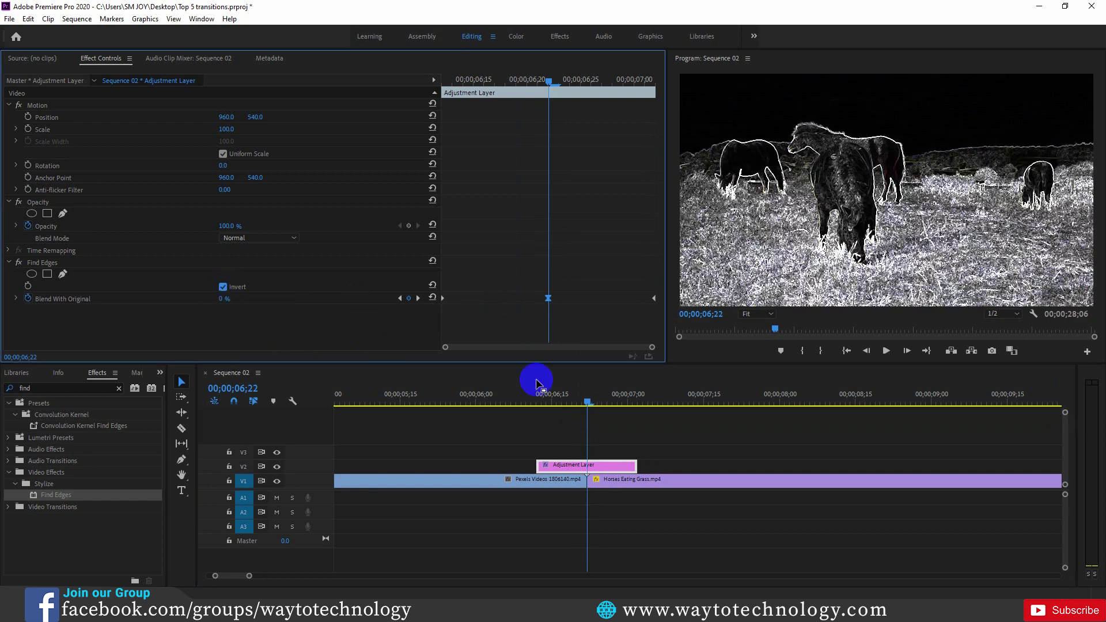
mouse_move(593, 396)
left_mouse_down()
mouse_move(504, 412)
mouse_move(634, 420)
mouse_move(579, 426)
mouse_move(587, 400)
left_mouse_up()
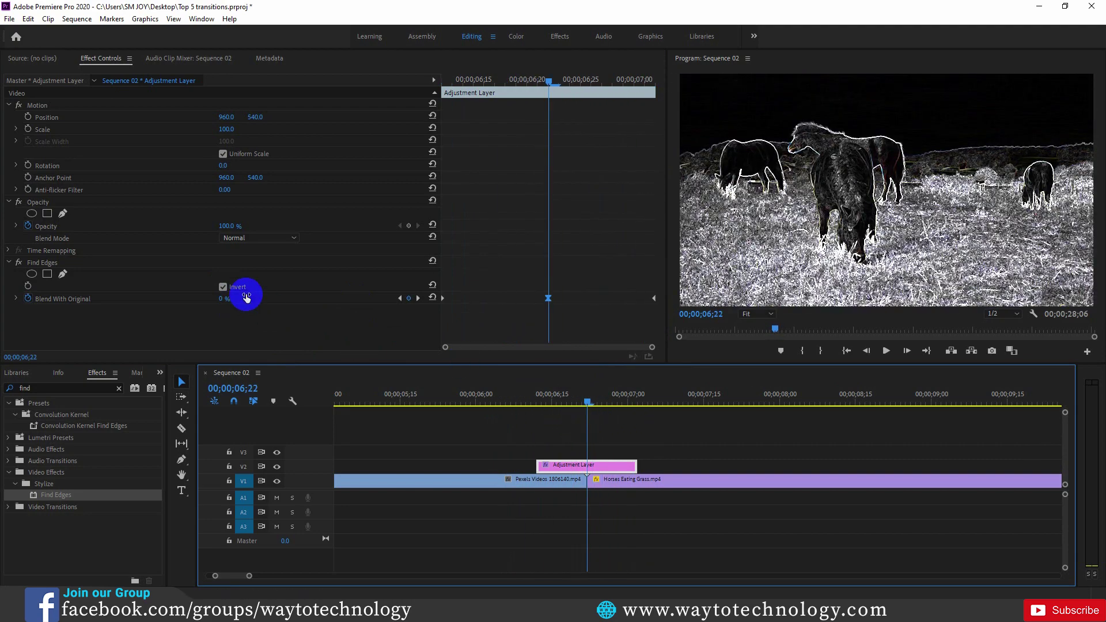
left_click(230, 295)
mouse_move(588, 397)
left_mouse_down()
mouse_move(528, 402)
mouse_move(603, 406)
left_mouse_up()
- Apply a Cross Dissolve to the cut between the two V1 clips and shorten it to 10 frames
left_click(119, 389)
left_click(119, 389)
left_click(98, 385)
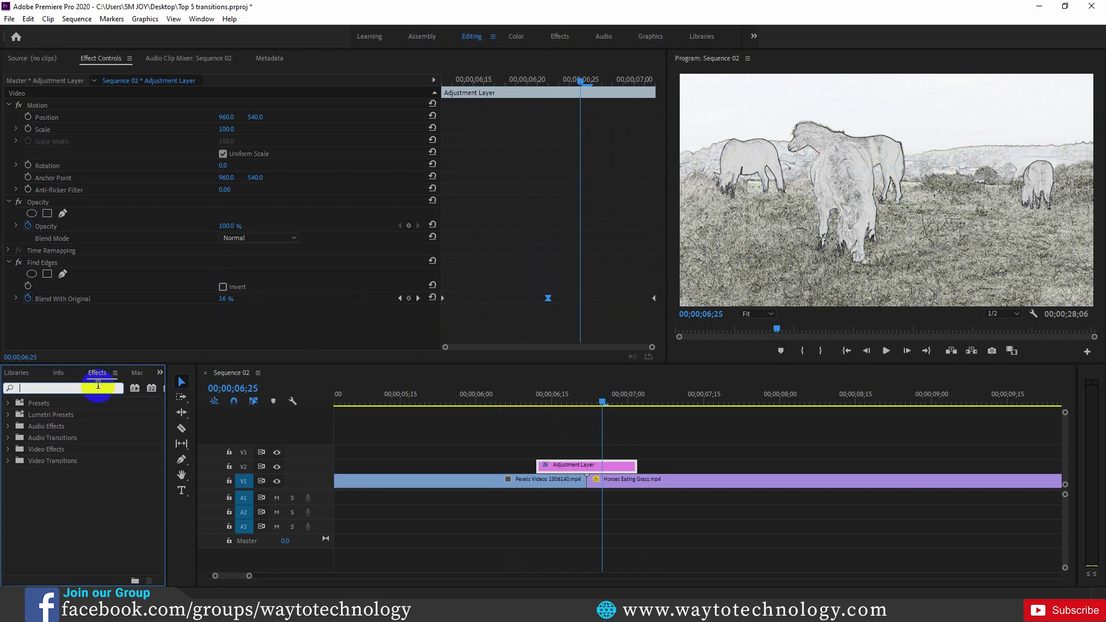
left_click(7, 461)
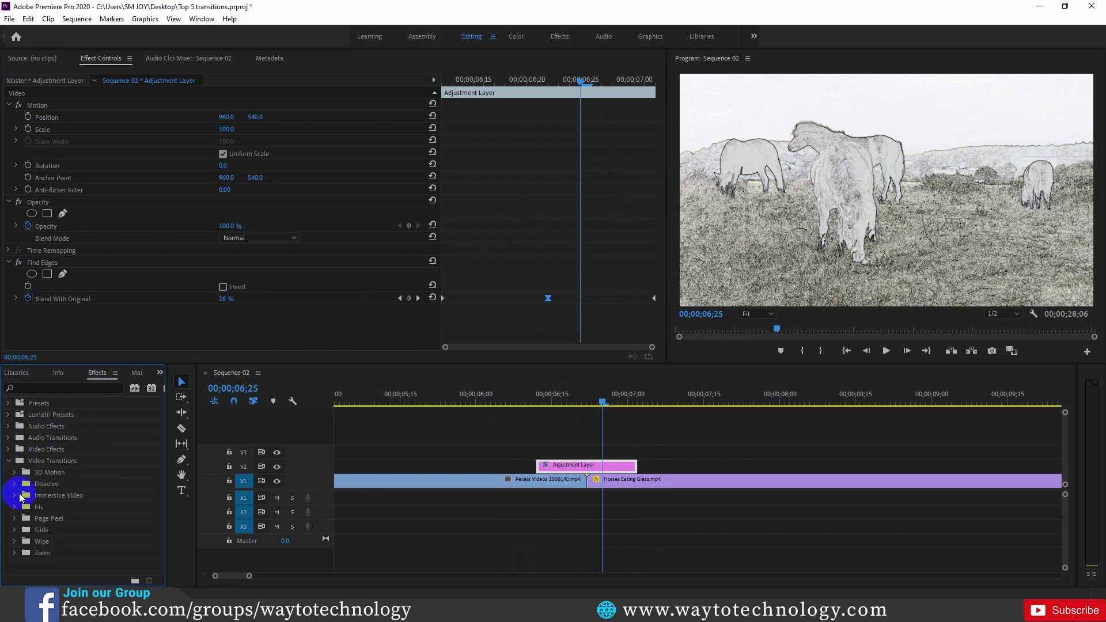
left_click(15, 484)
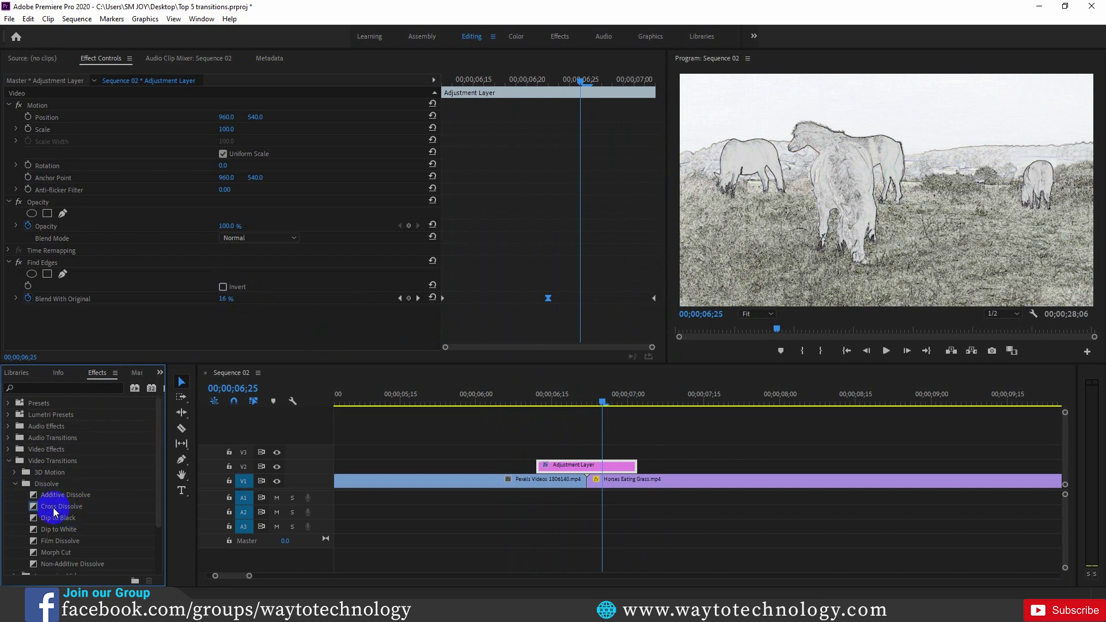
left_click_drag(50, 512, 593, 488)
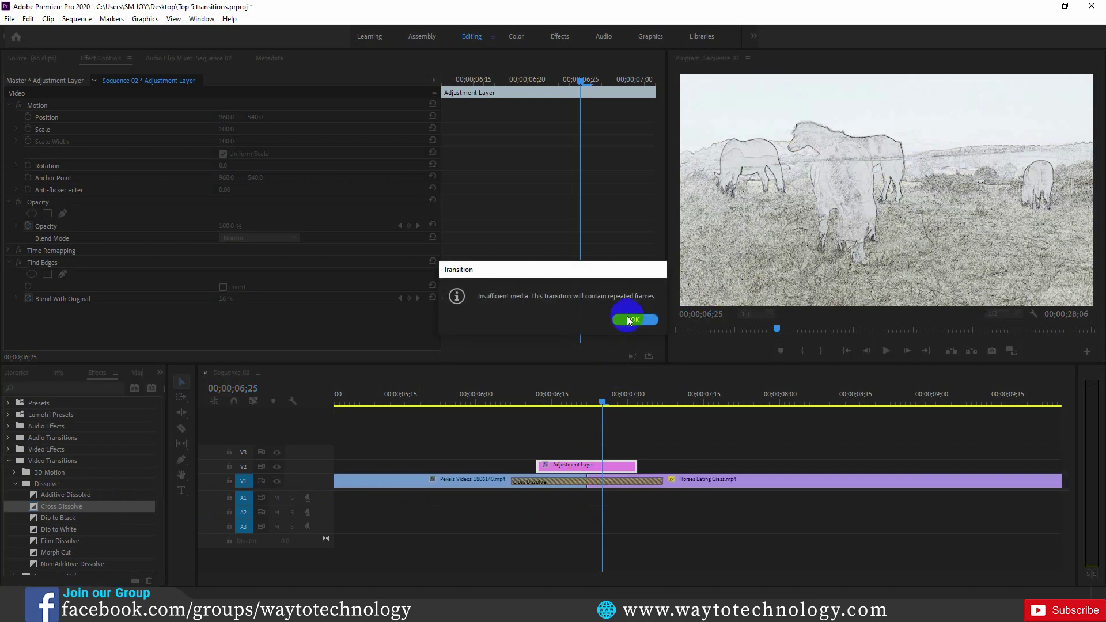
left_click(629, 320)
left_click_drag(514, 481, 570, 482)
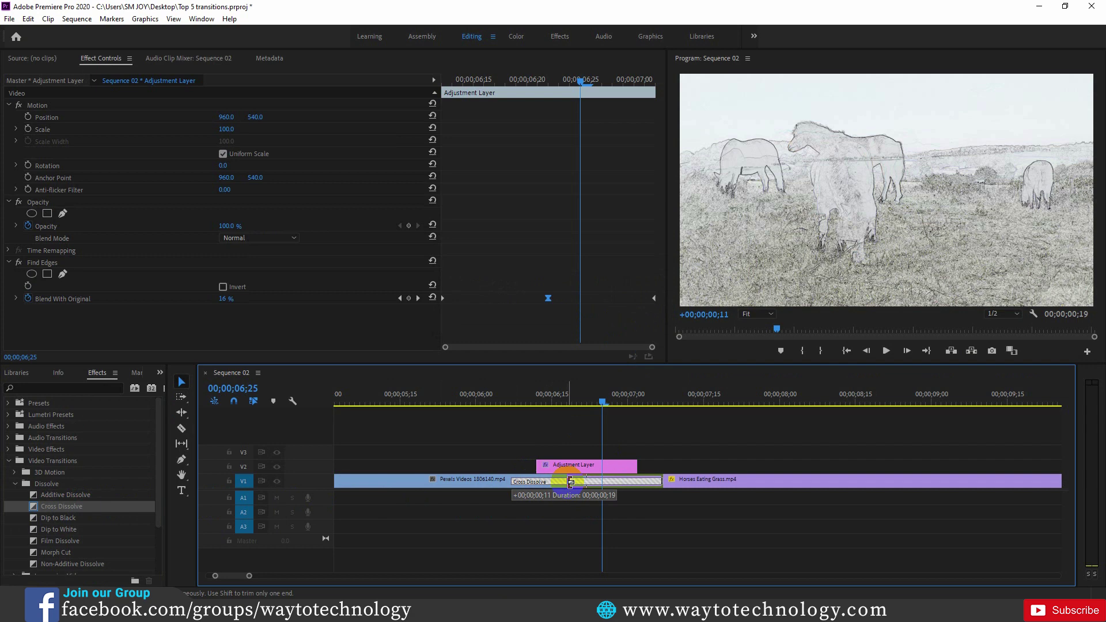
left_click_drag(662, 481, 612, 483)
- Play back the Find Edges transition with the Cross Dissolve from before the adjustment layer
left_click_drag(602, 401, 521, 414)
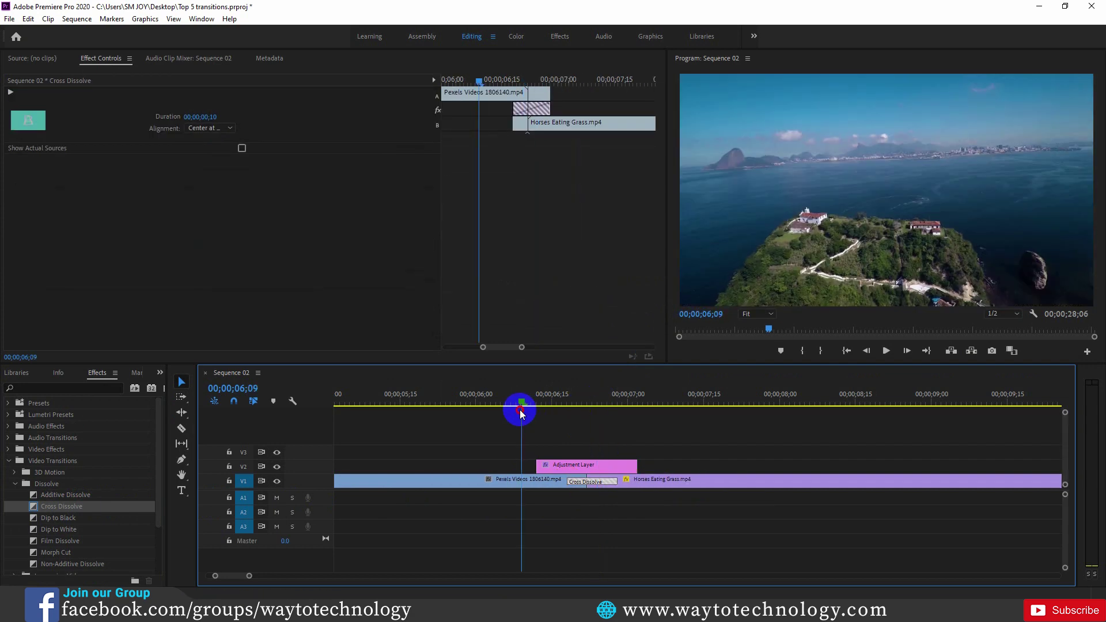
left_click(885, 350)
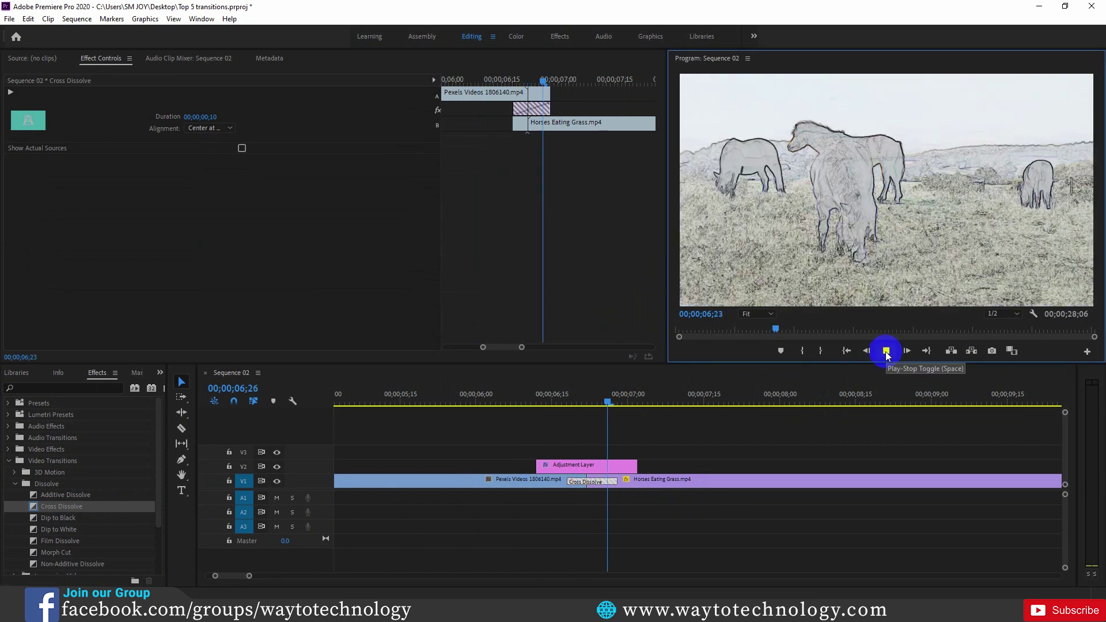
left_click(725, 403)
left_click_drag(720, 402, 456, 413)
left_click(886, 350)
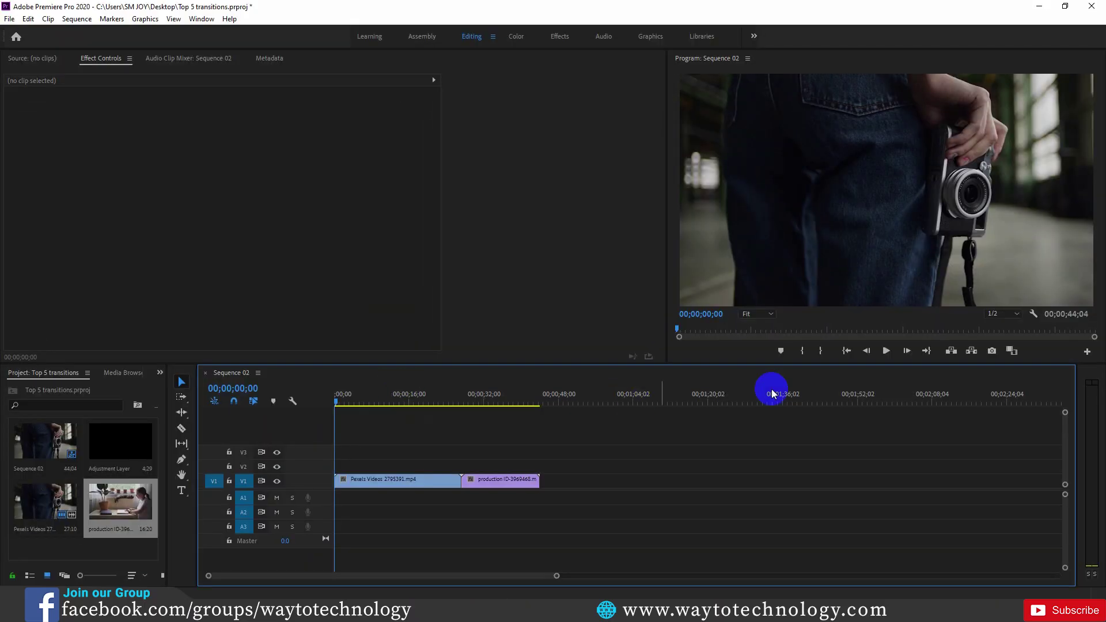
- Preview the new clips, place the adjustment layer on V2 over their cut, and trim both ends to sit closely around it
left_click(876, 350)
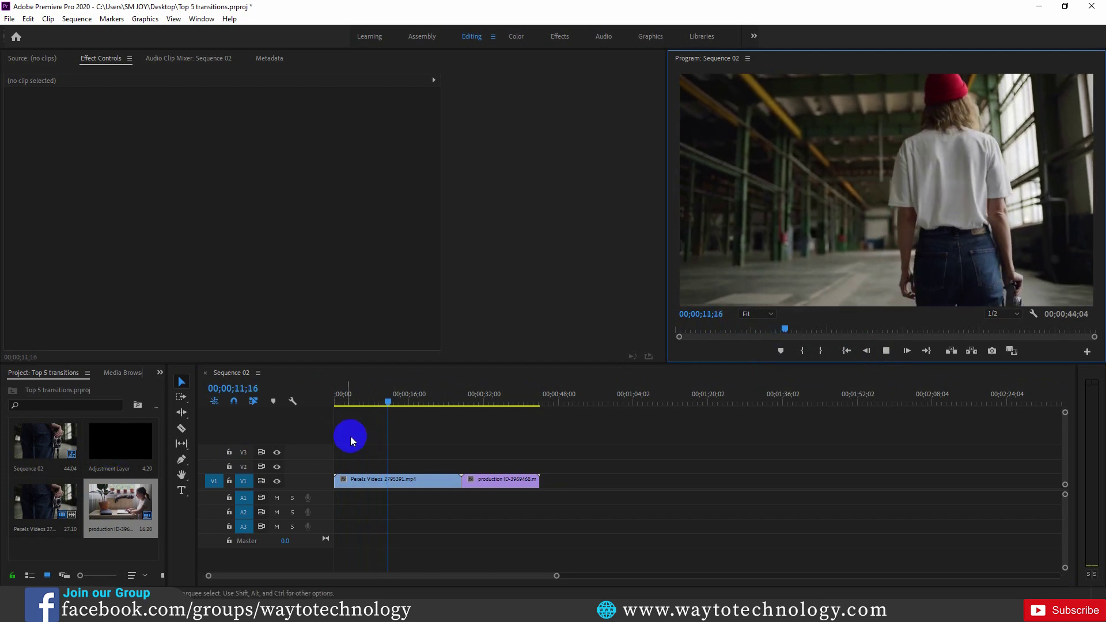
left_click_drag(134, 444, 459, 465)
left_click(459, 396)
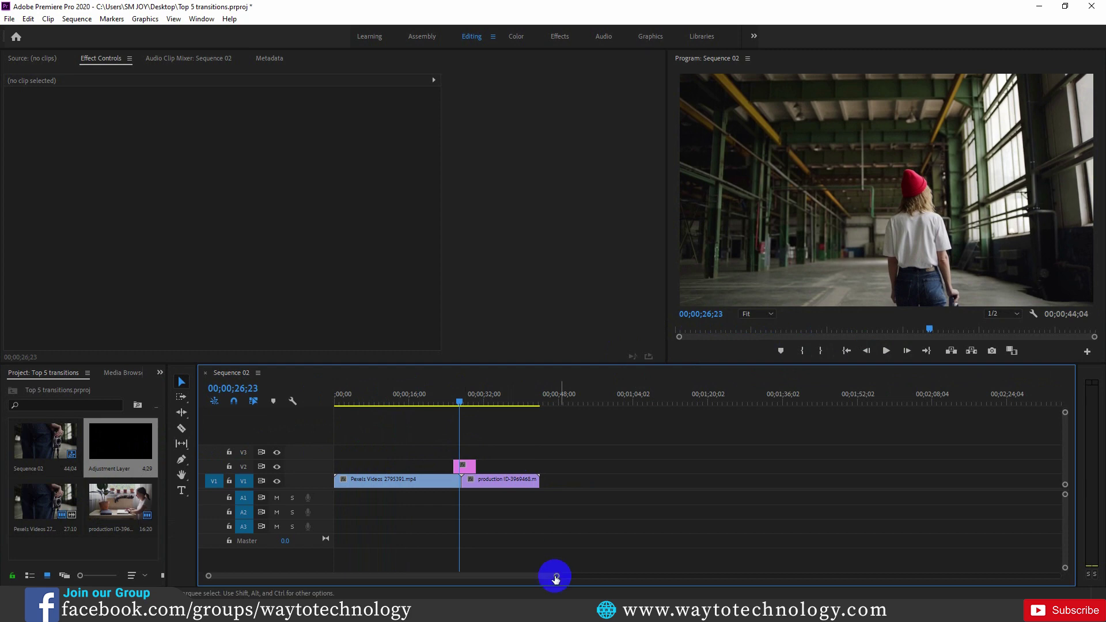
left_click_drag(553, 576, 724, 489)
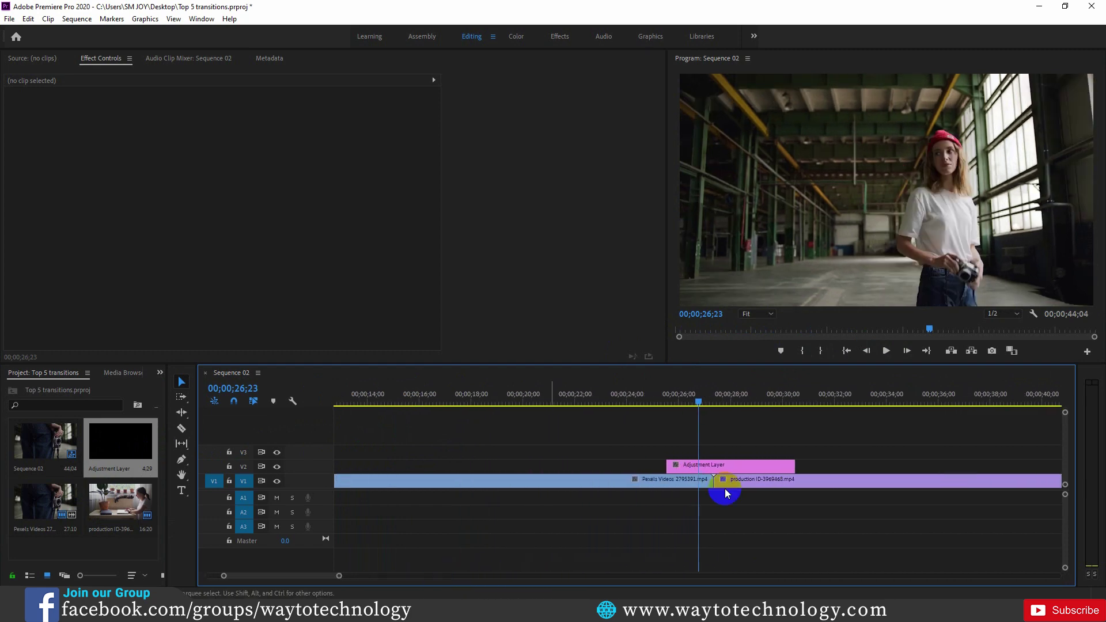
left_click_drag(783, 465, 744, 465)
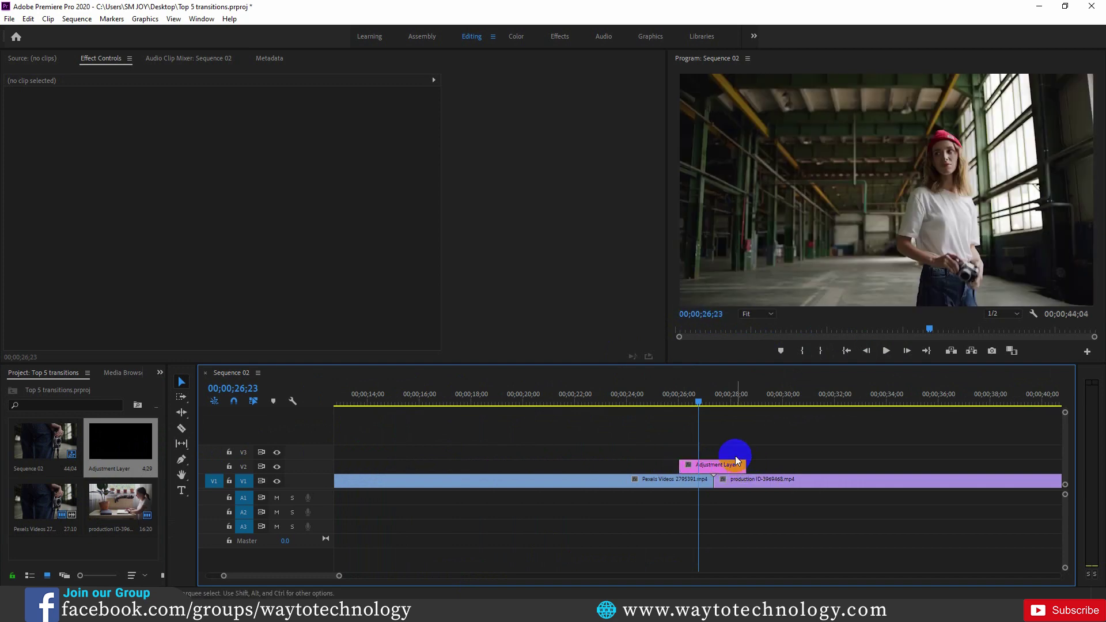
- Search the effects for "gaus" and apply Gaussian Blur to the adjustment layer above the cut
left_click(703, 464)
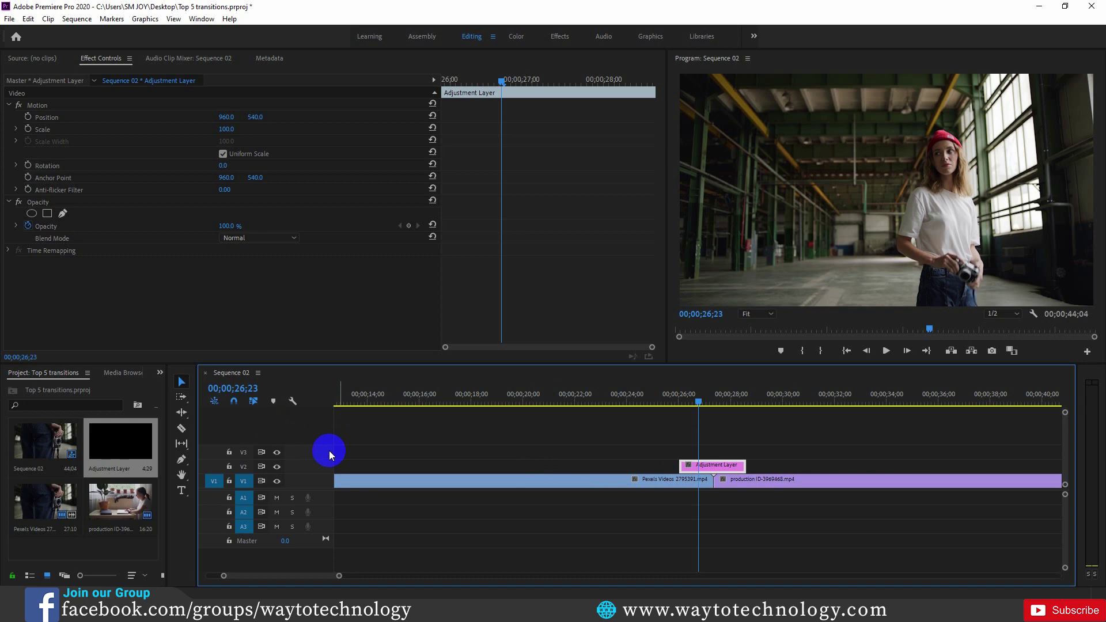
left_click(160, 376)
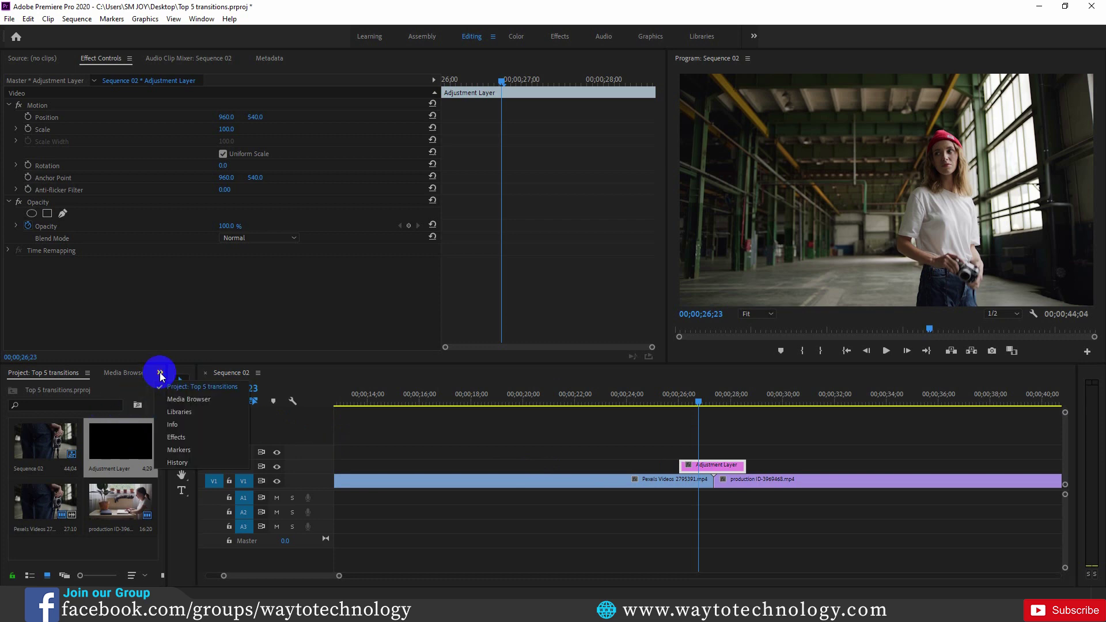
left_click(178, 436)
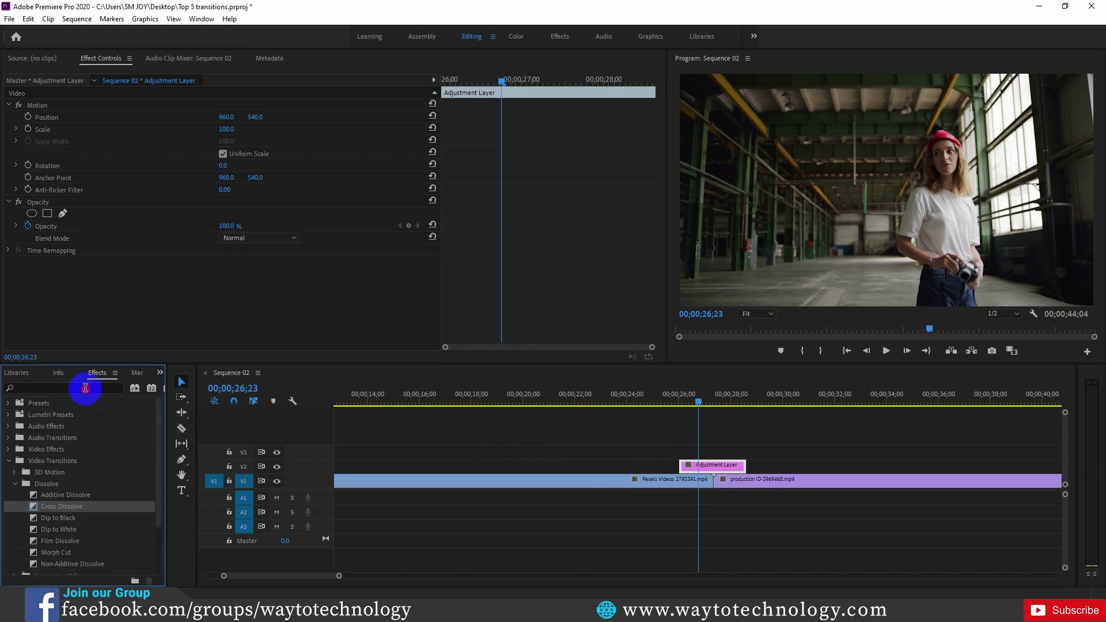
left_click(85, 388)
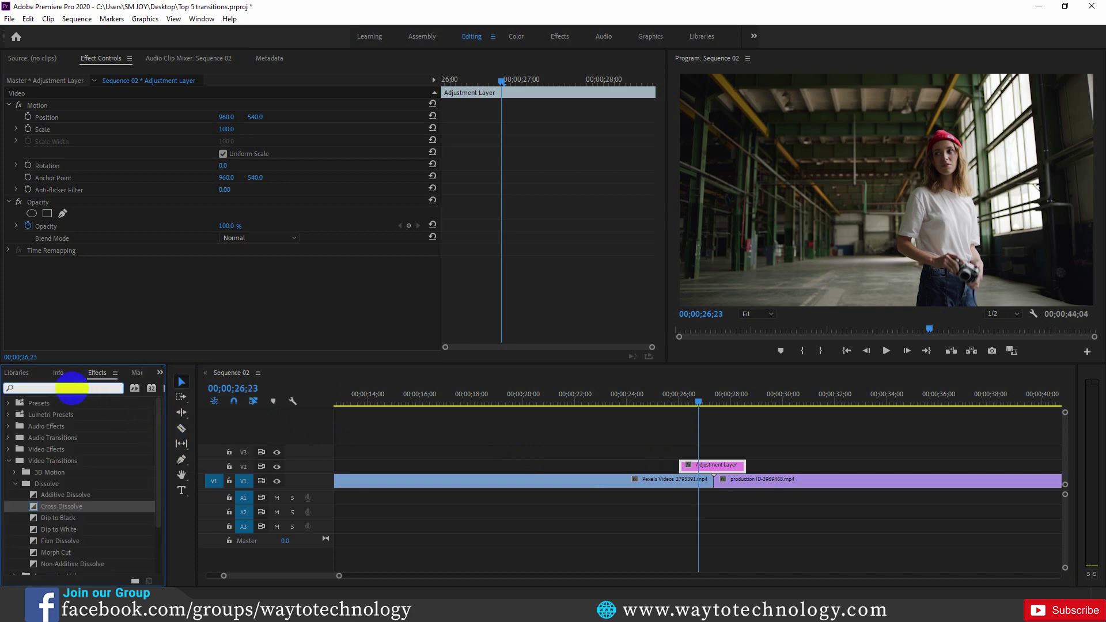
type("gaus")
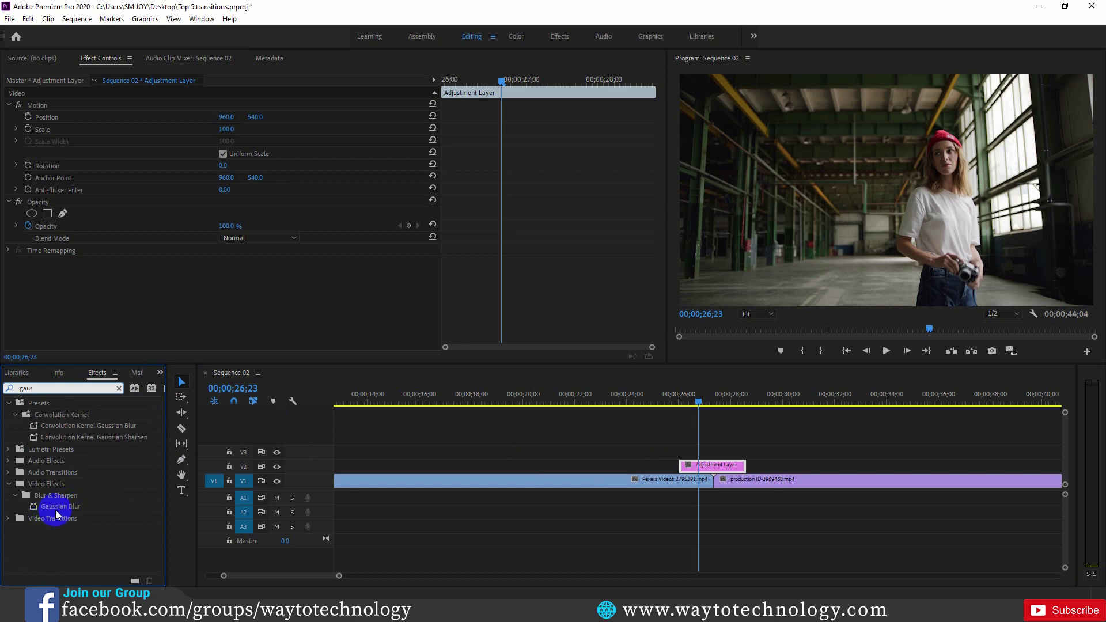
left_click_drag(56, 511, 696, 464)
left_click(717, 468)
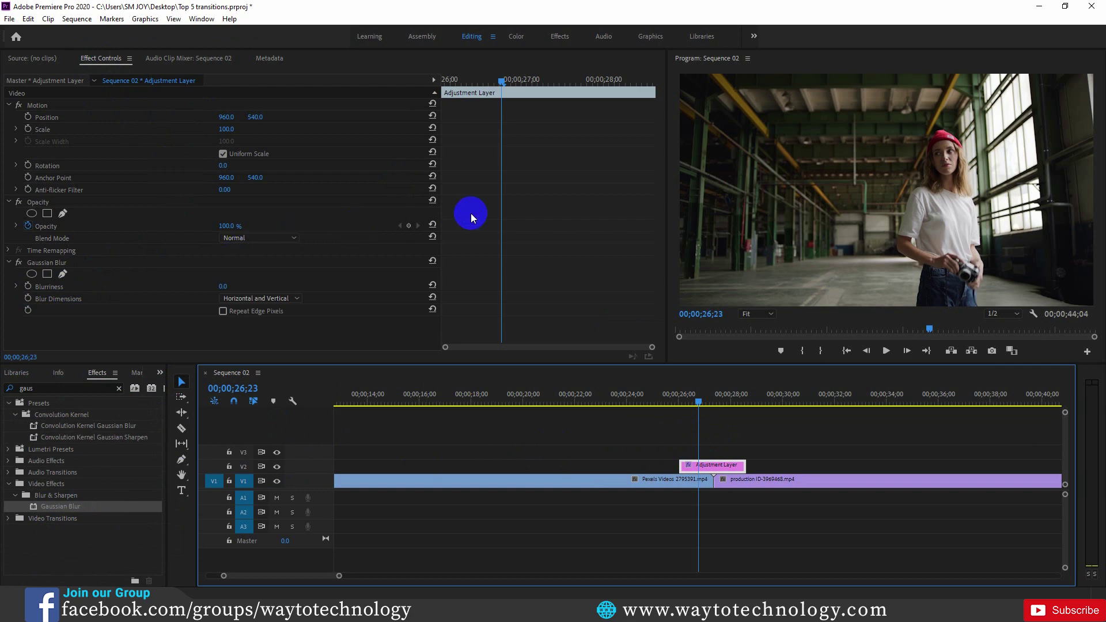
- At the cut at 00;00;27;11, add a Blurriness keyframe of 150 and enable Repeat Edge Pixels for the Gaussian Blur
left_click_drag(502, 79, 549, 84)
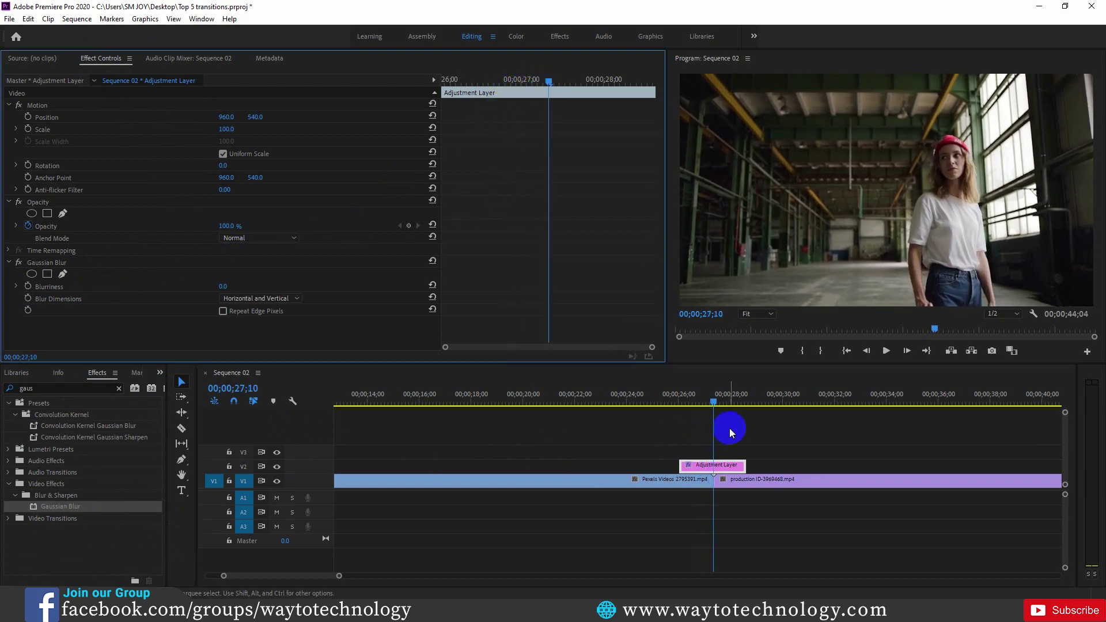
left_click_drag(337, 575, 263, 578)
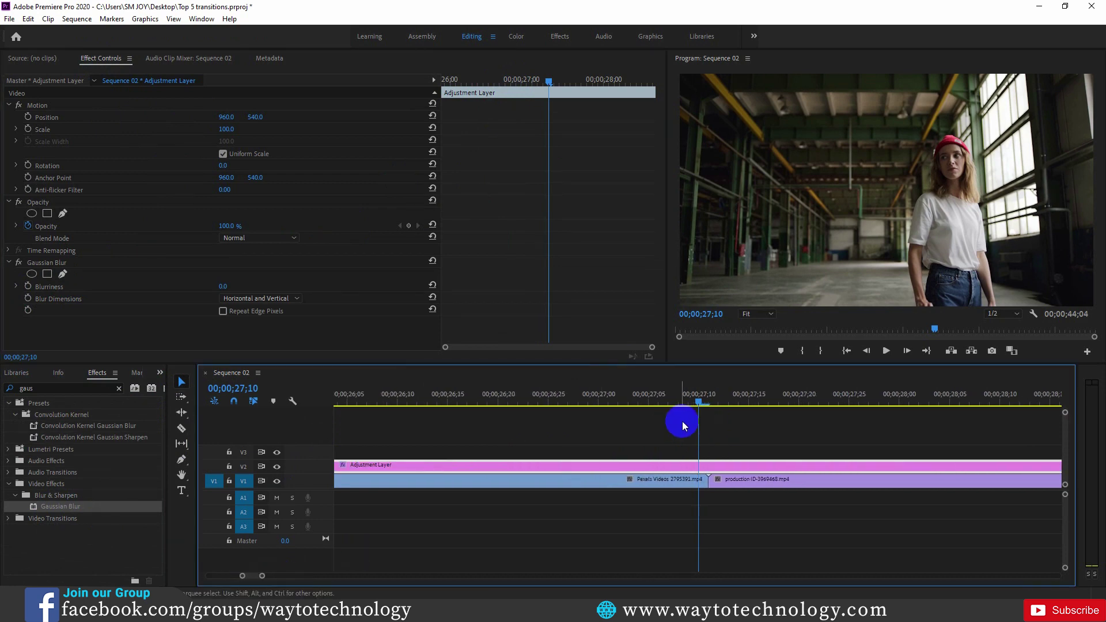
left_click_drag(699, 403, 706, 399)
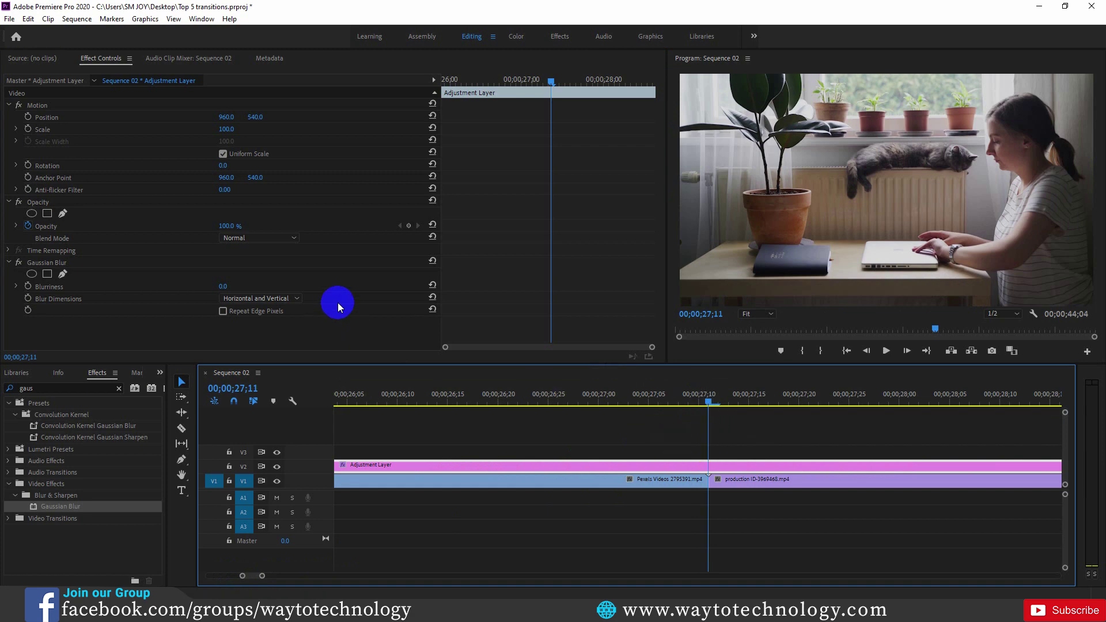
left_click(27, 287)
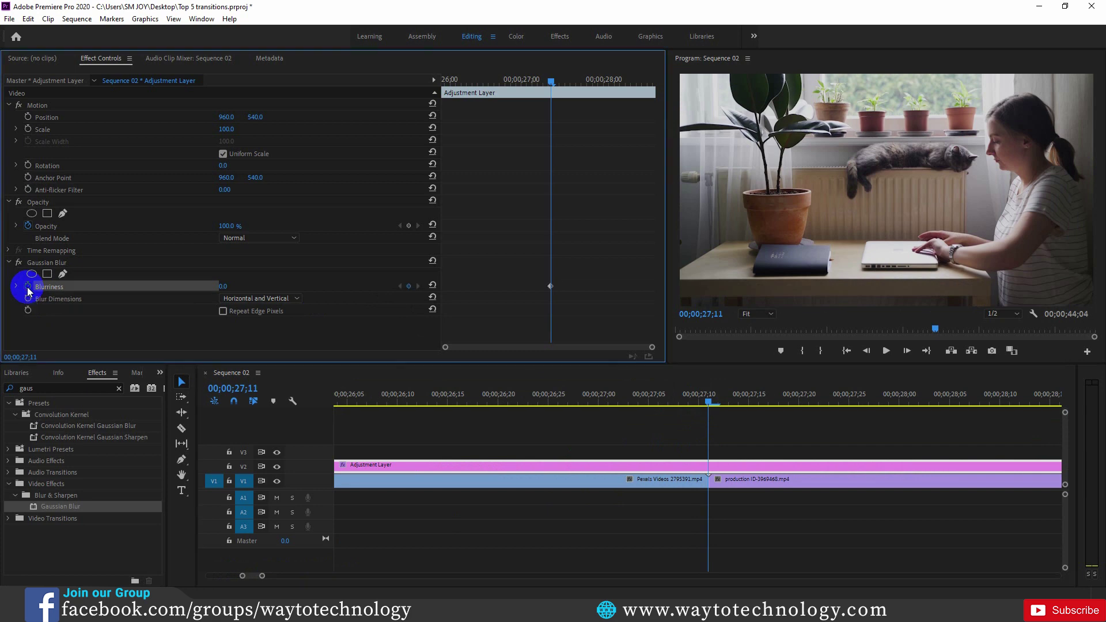
left_click(225, 288)
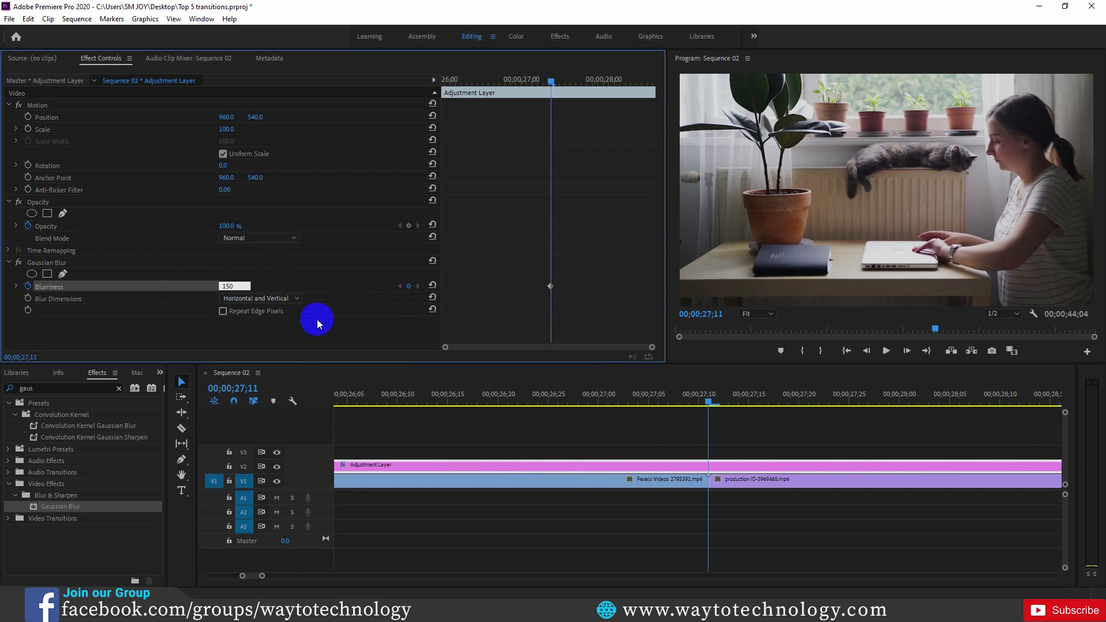
key("Return")
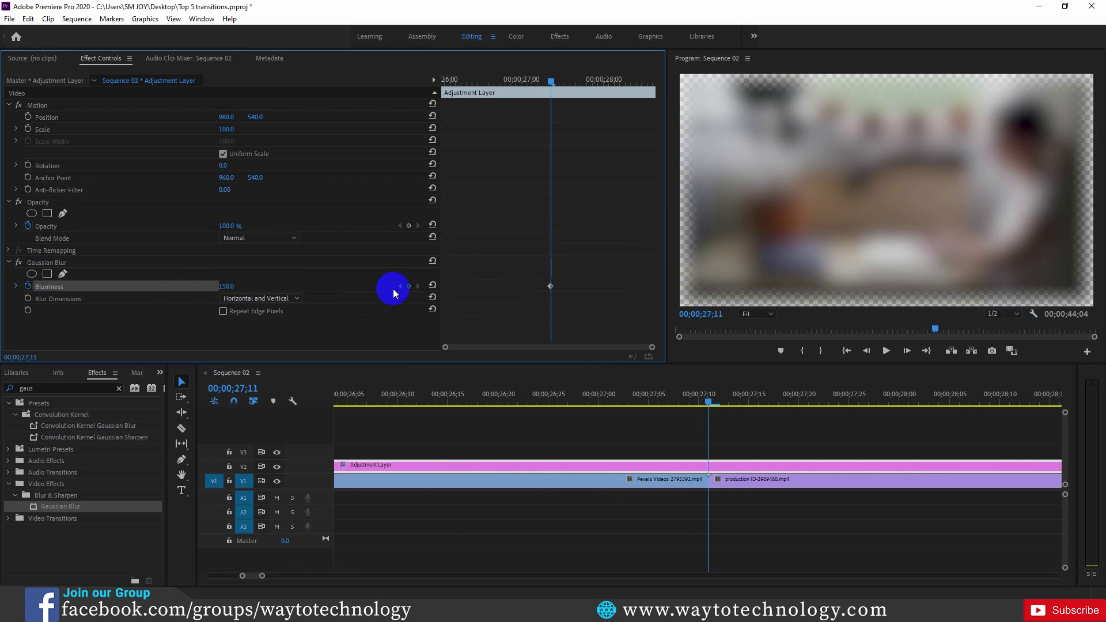
left_click(224, 312)
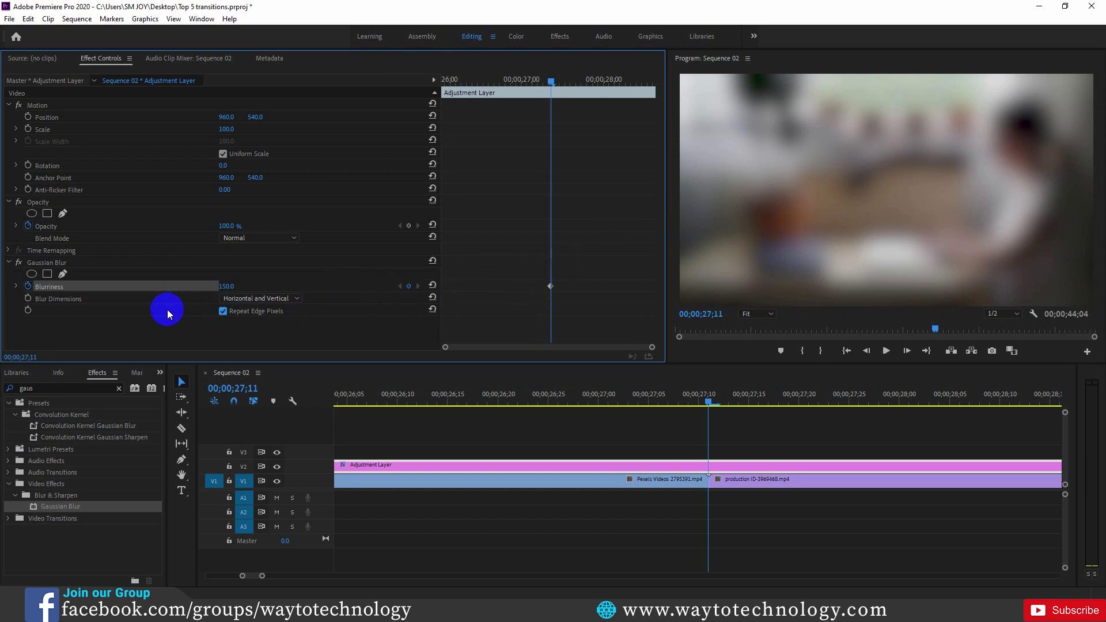
- Try Horizontal and Vertical separately as the Gaussian Blur's Blur Dimensions, and restore the combined Horizontal and Vertical option
left_click(294, 300)
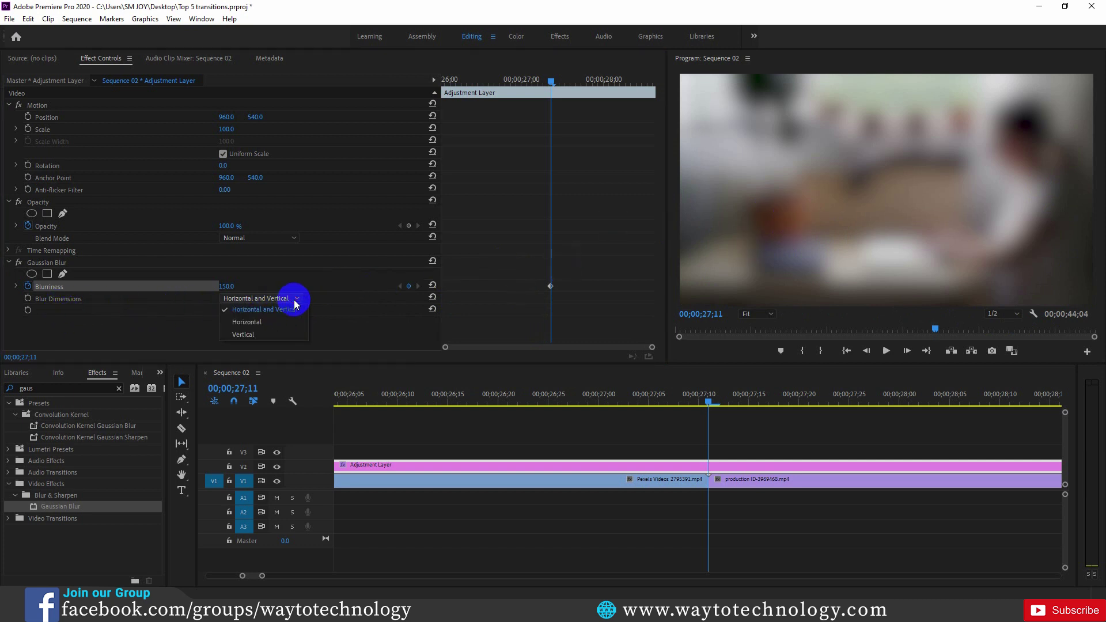
left_click(257, 322)
left_click(268, 300)
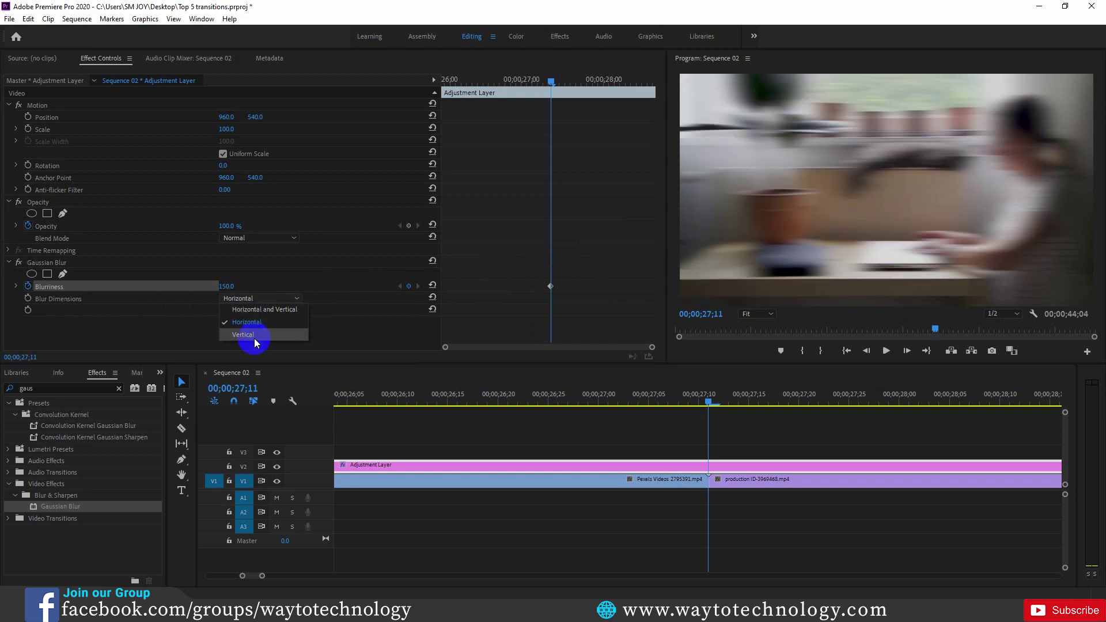
left_click(254, 338)
left_click(291, 297)
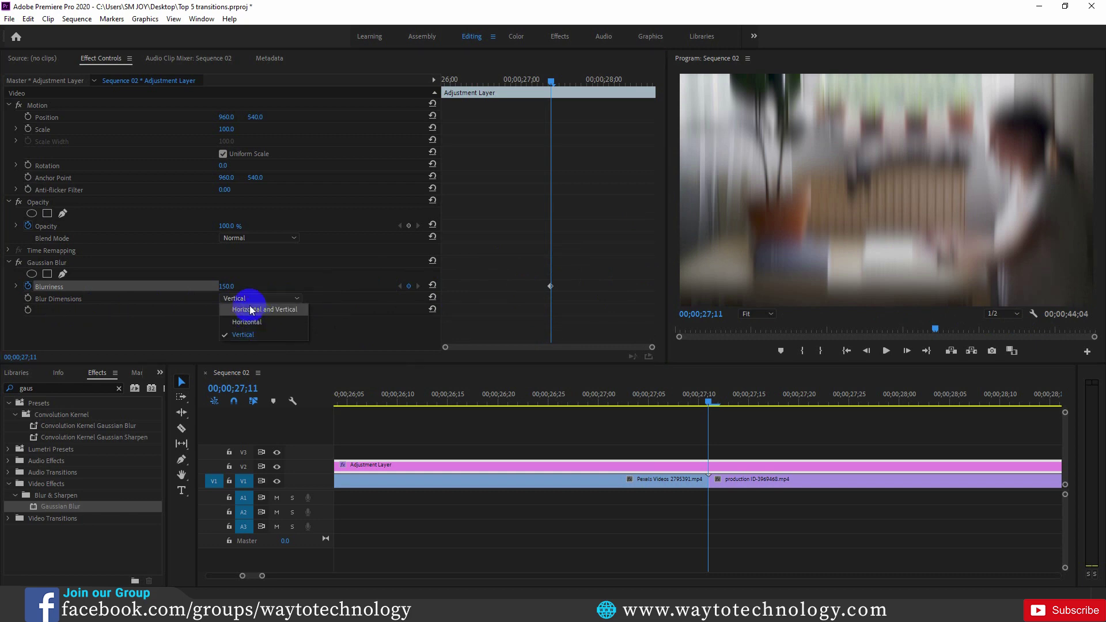
left_click(252, 310)
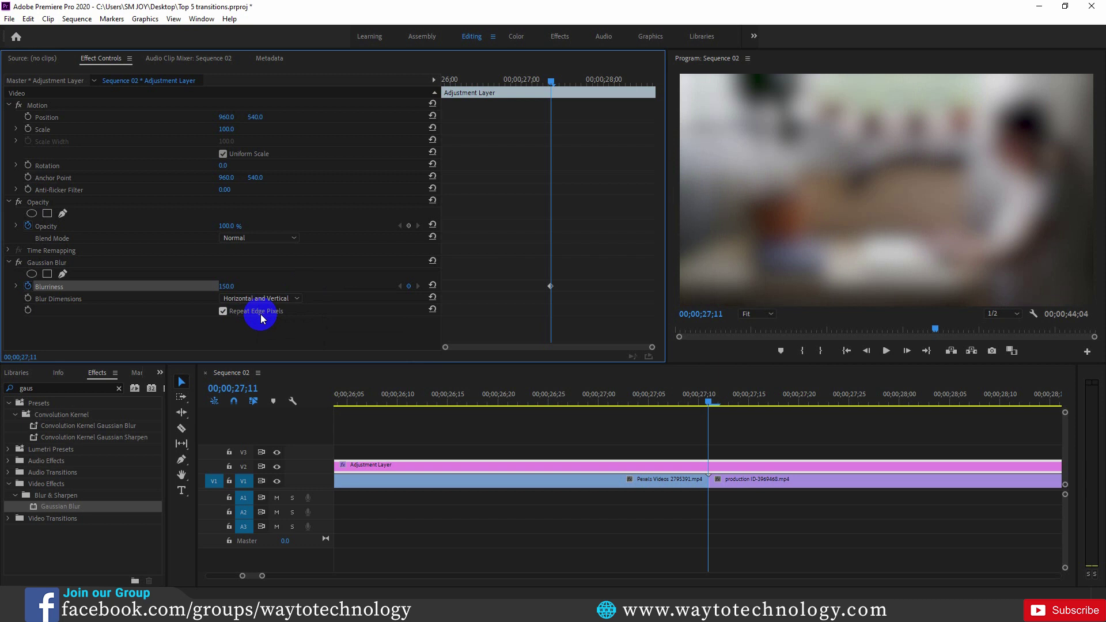
left_click(565, 251)
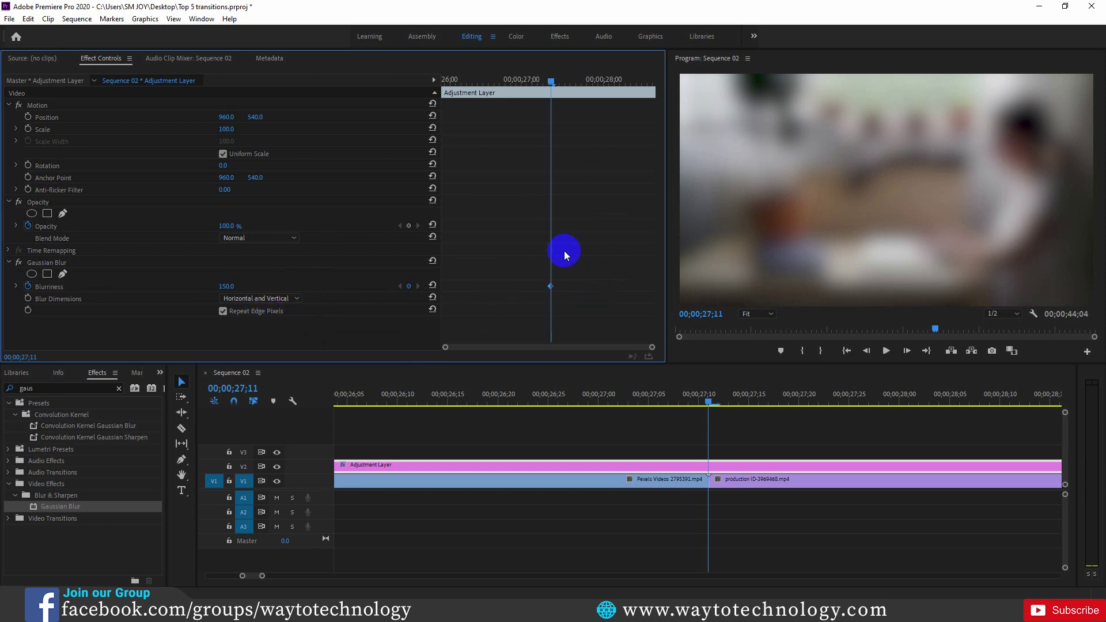
- Add a Blurriness keyframe of 0 before the cut at 00;00;27;03
left_click_drag(551, 81, 531, 90)
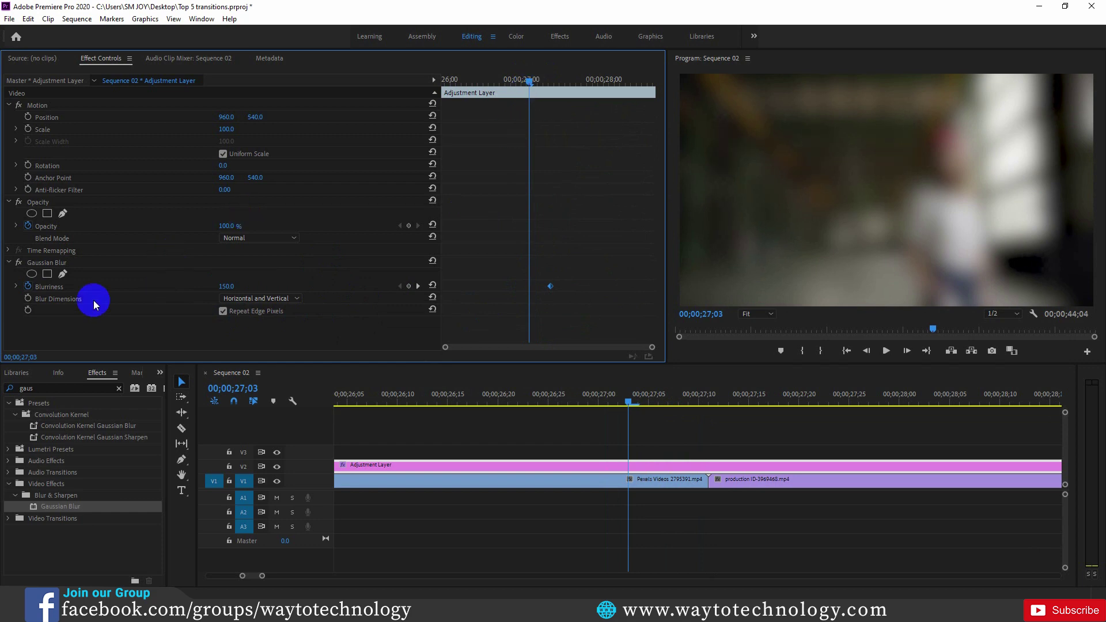
left_click(228, 286)
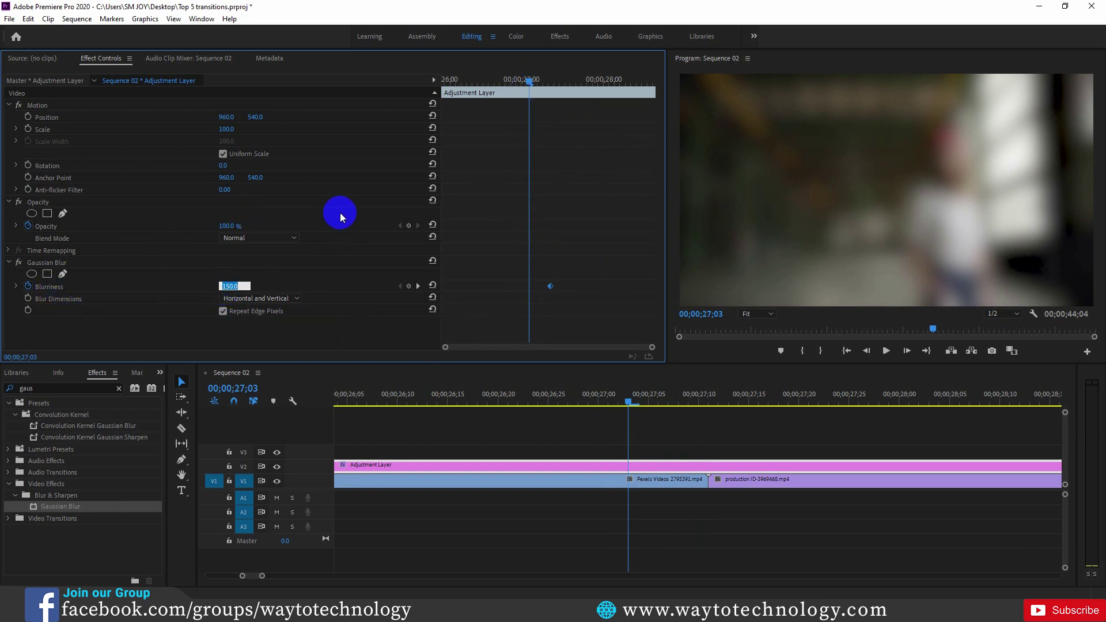
key("Return")
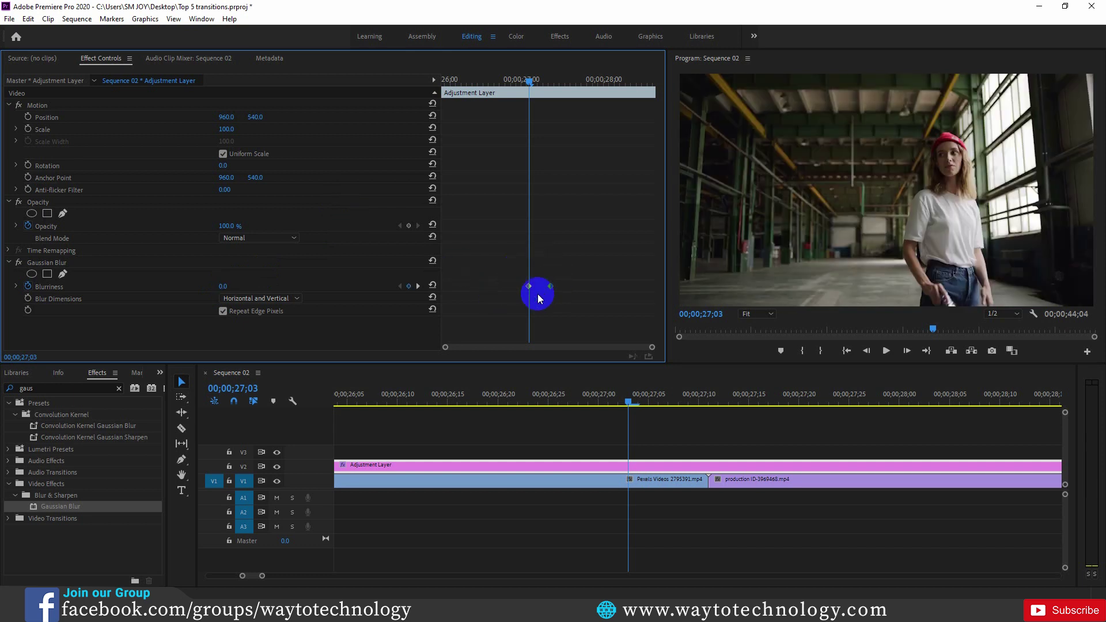
- Add a Blurriness keyframe of 0 after the cut at 00;00;27;19
left_click_drag(531, 101, 572, 84)
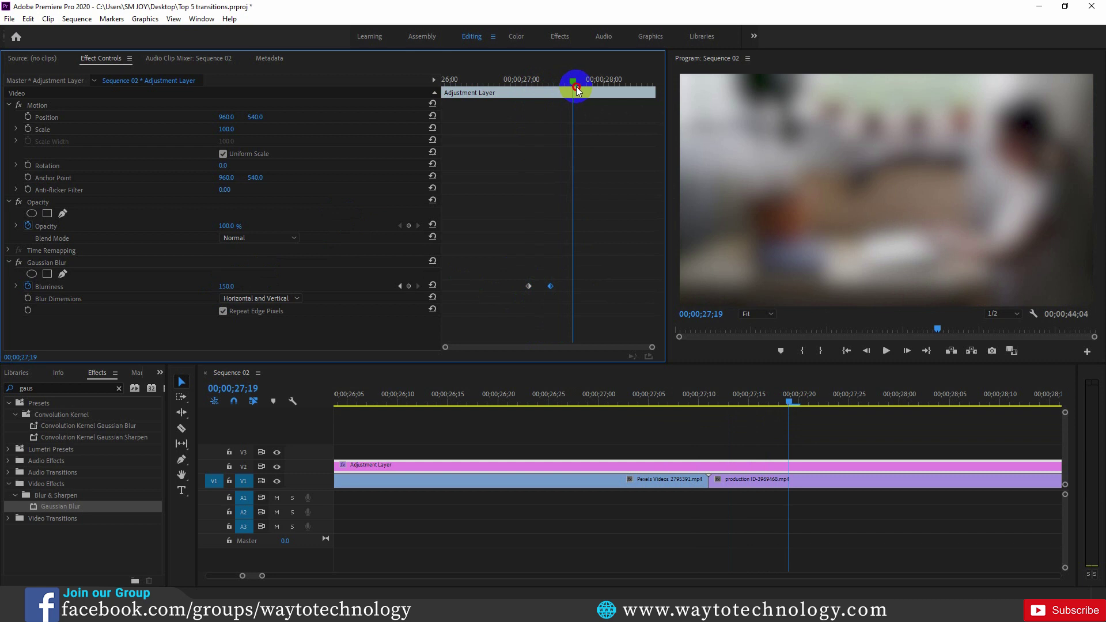
left_click(225, 286)
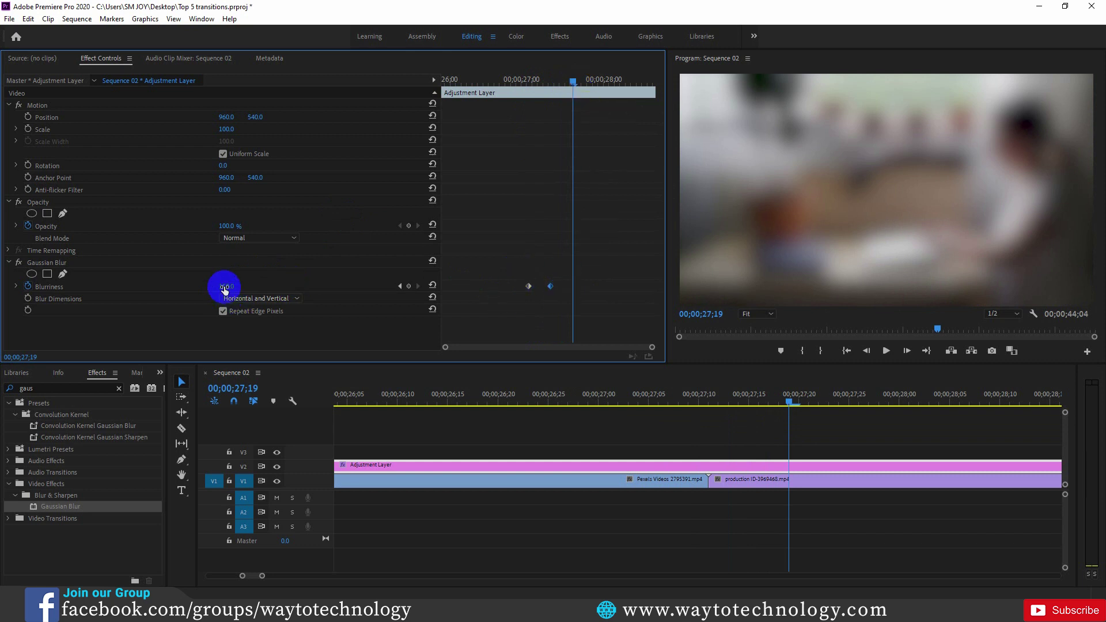
type("0")
key("Return")
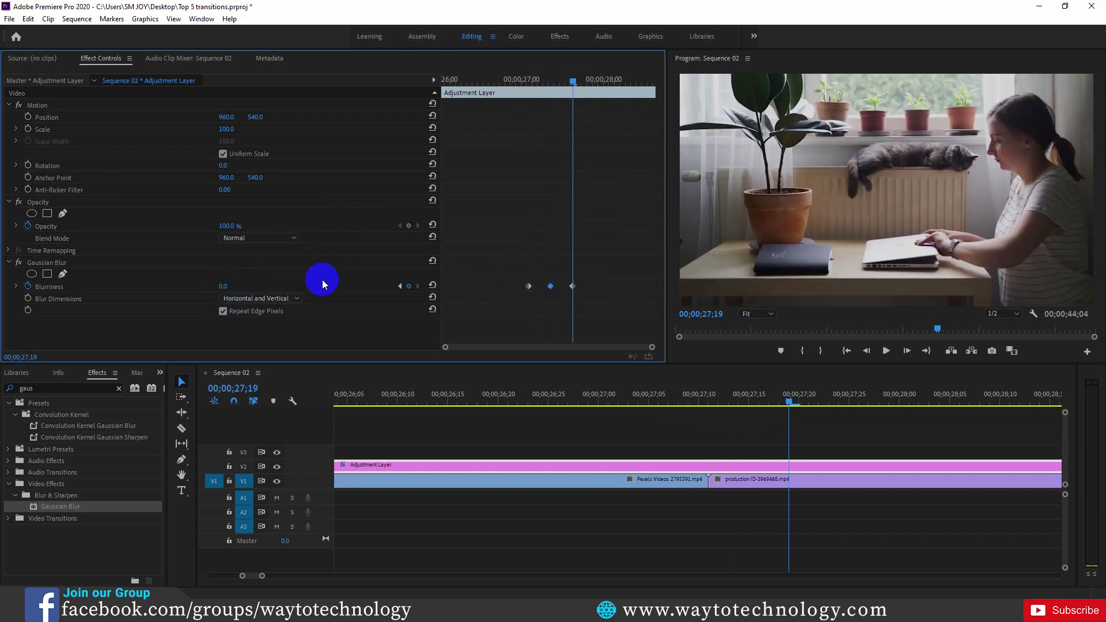
- Play back and scrub through the Gaussian Blur transition from just before its first keyframe
left_click(616, 401)
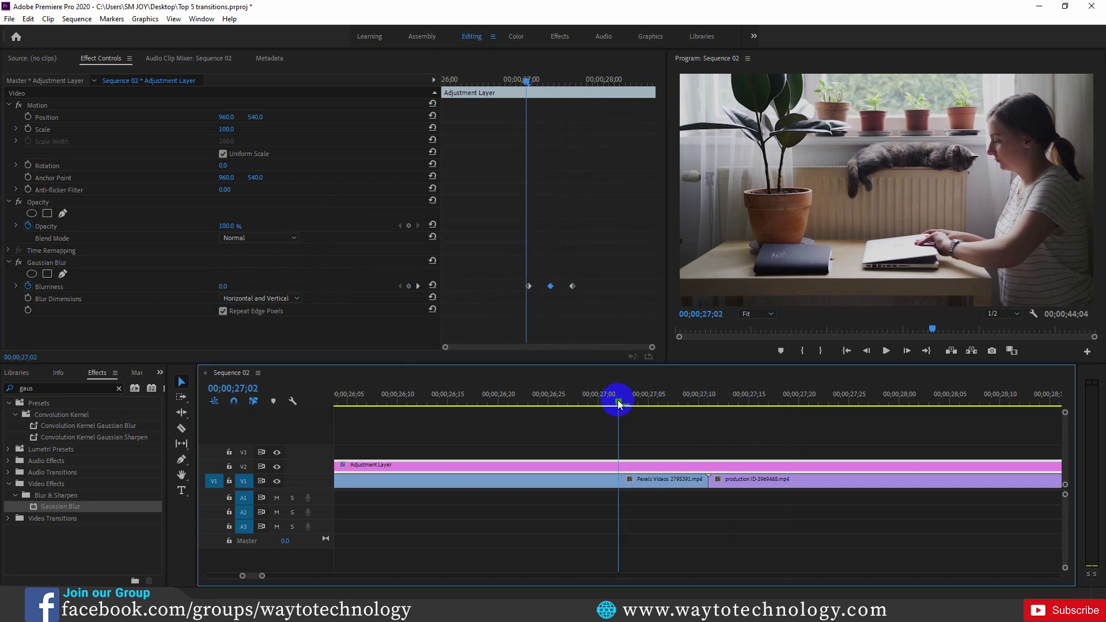
left_click_drag(612, 403, 572, 403)
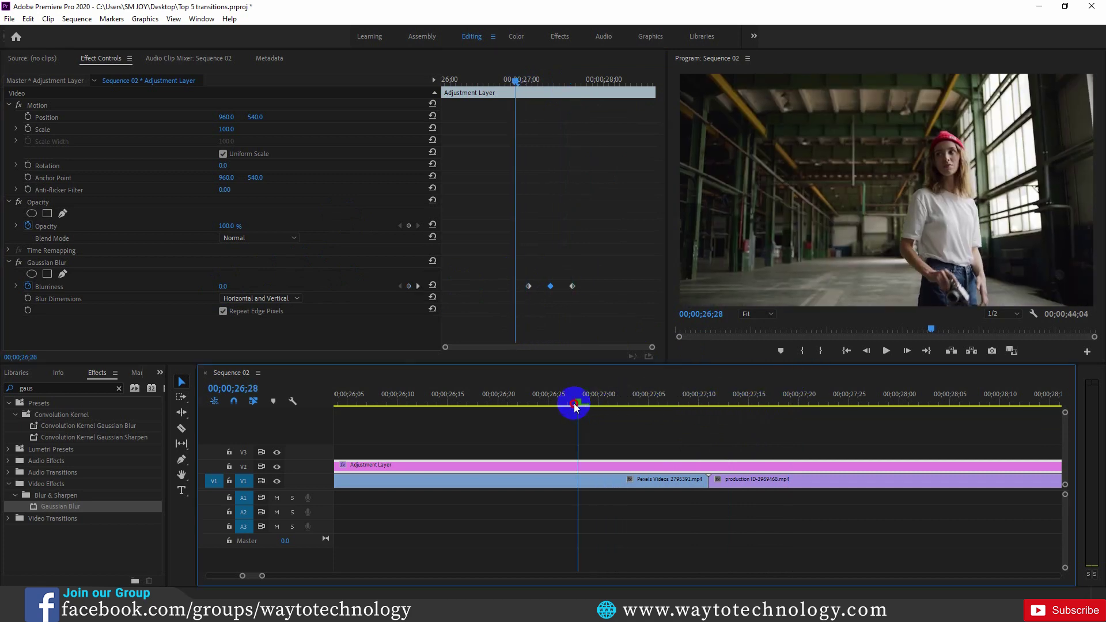
left_click(885, 351)
left_click(812, 403)
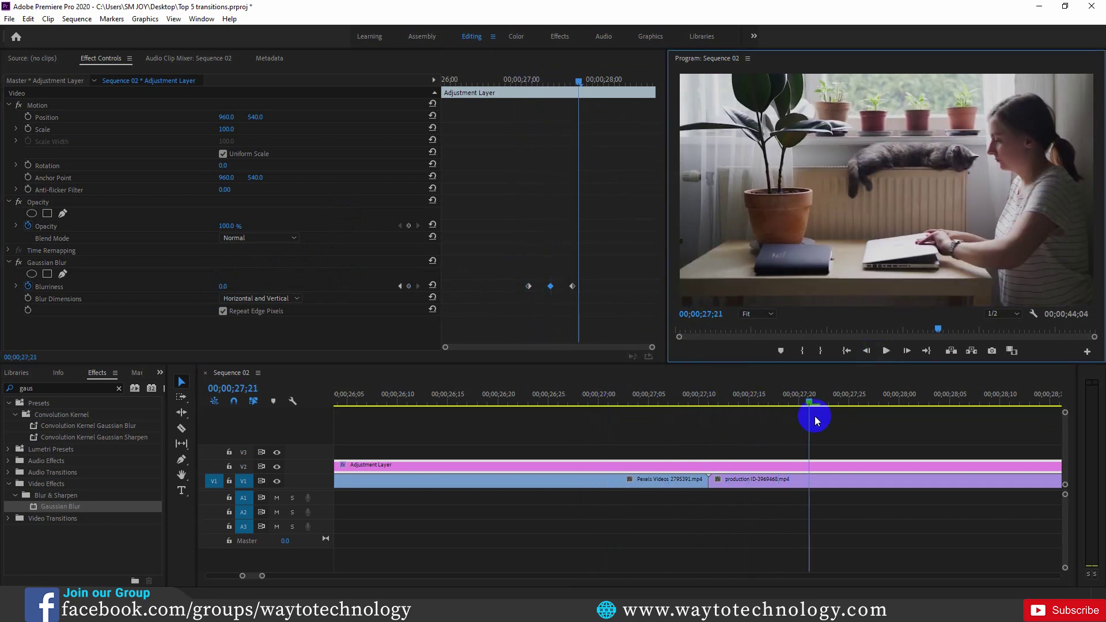
left_click(579, 403)
left_click_drag(608, 416, 656, 429)
left_click_drag(610, 433, 556, 425)
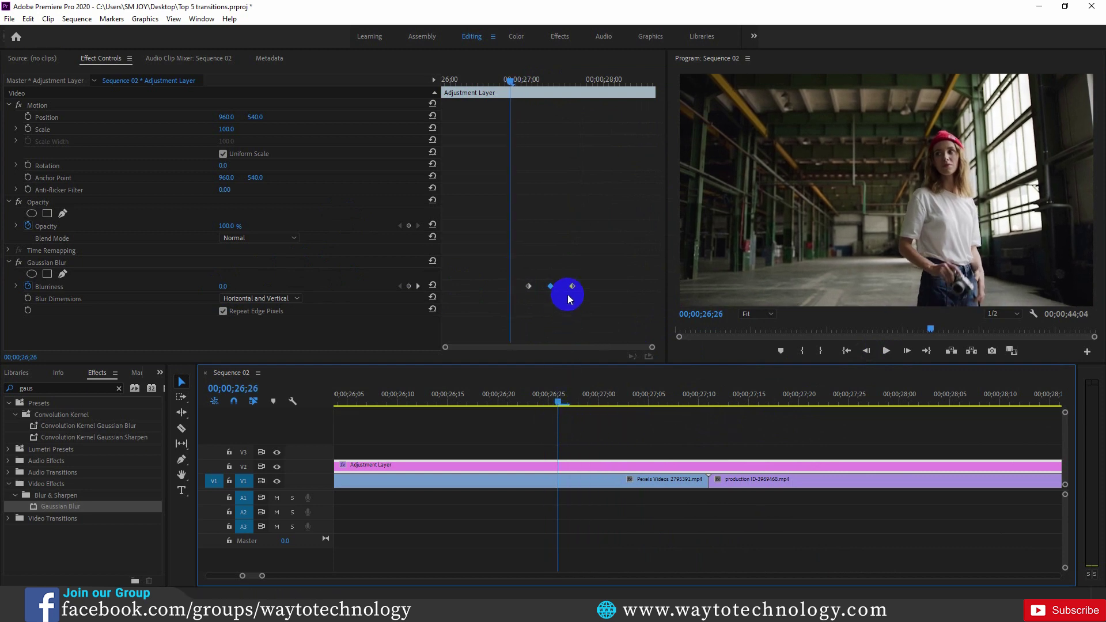
- Try spreading the two outer Blurriness keyframes farther from the cut and preview the slower blur
left_click_drag(571, 287, 601, 286)
left_click_drag(524, 290, 490, 287)
left_click_drag(561, 407, 458, 403)
left_click(886, 351)
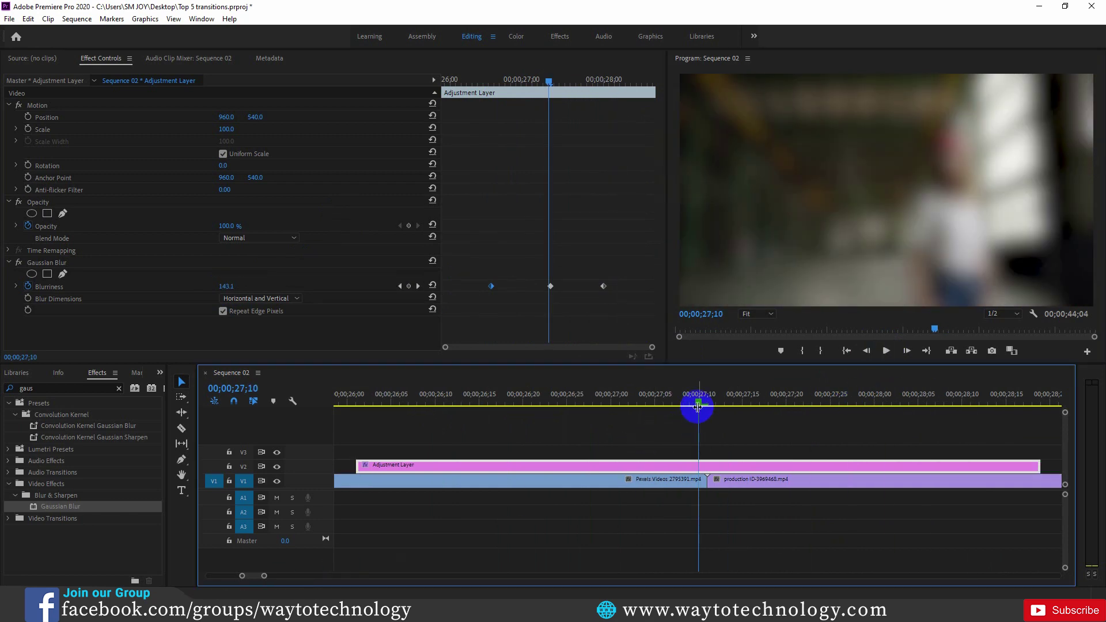
left_click_drag(695, 404, 488, 437)
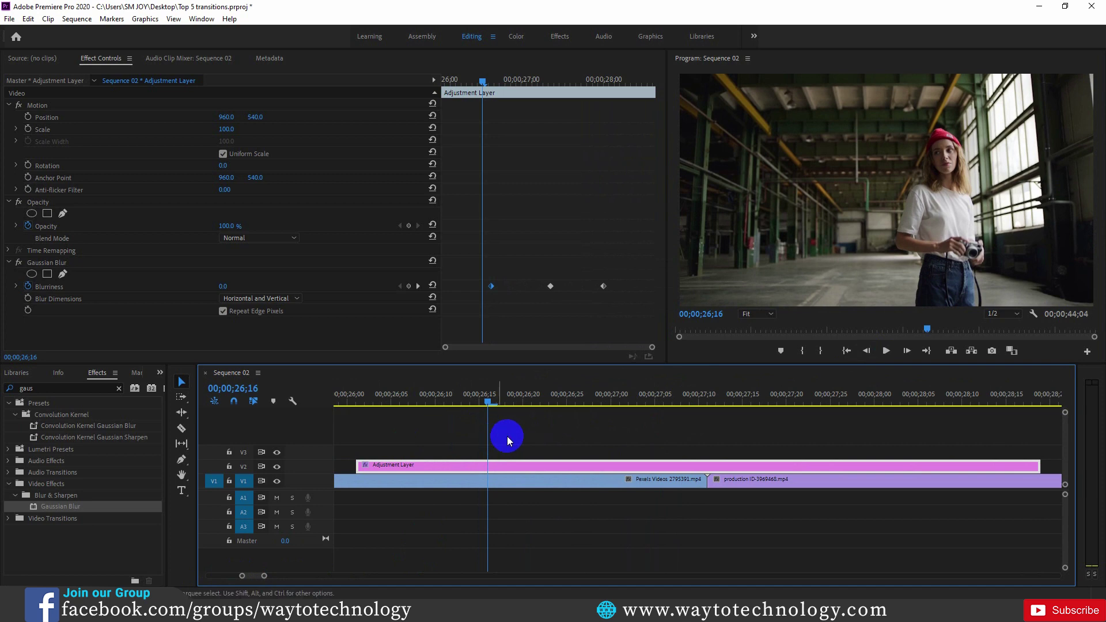
- Move the outer Blurriness keyframes closer to the middle one and return the playhead to the cut at 00;00;27;11
left_click_drag(492, 286, 522, 286)
left_click_drag(602, 286, 577, 287)
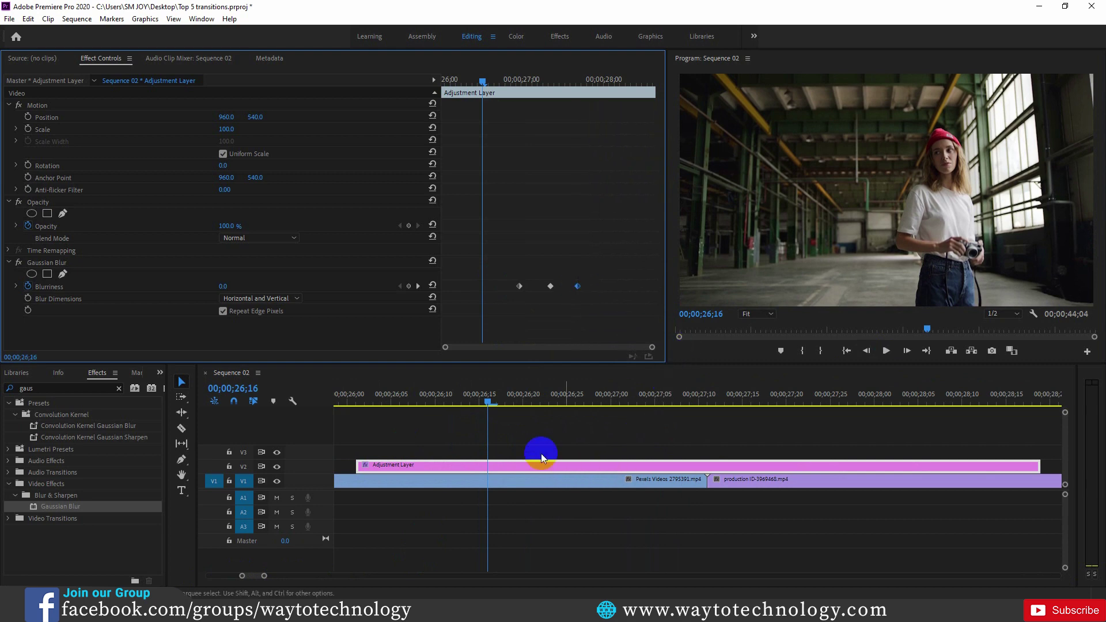
left_click_drag(492, 410, 707, 420)
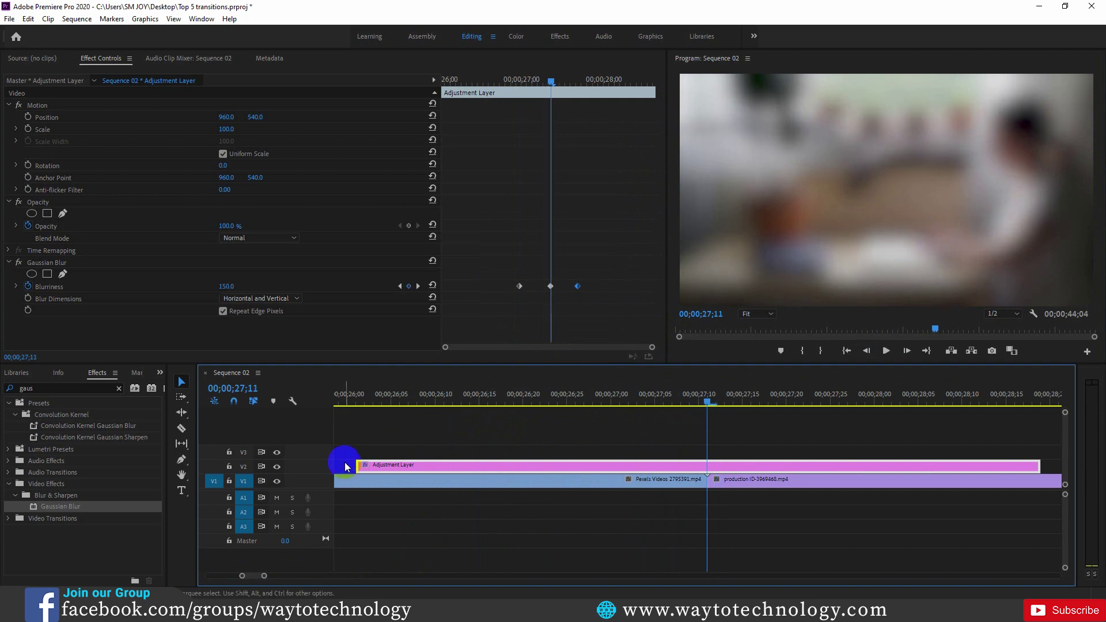
- Search the effects for "cros" and apply Cross Dissolve at the cut beneath the adjustment layer, accepting repeated frames
left_click(119, 388)
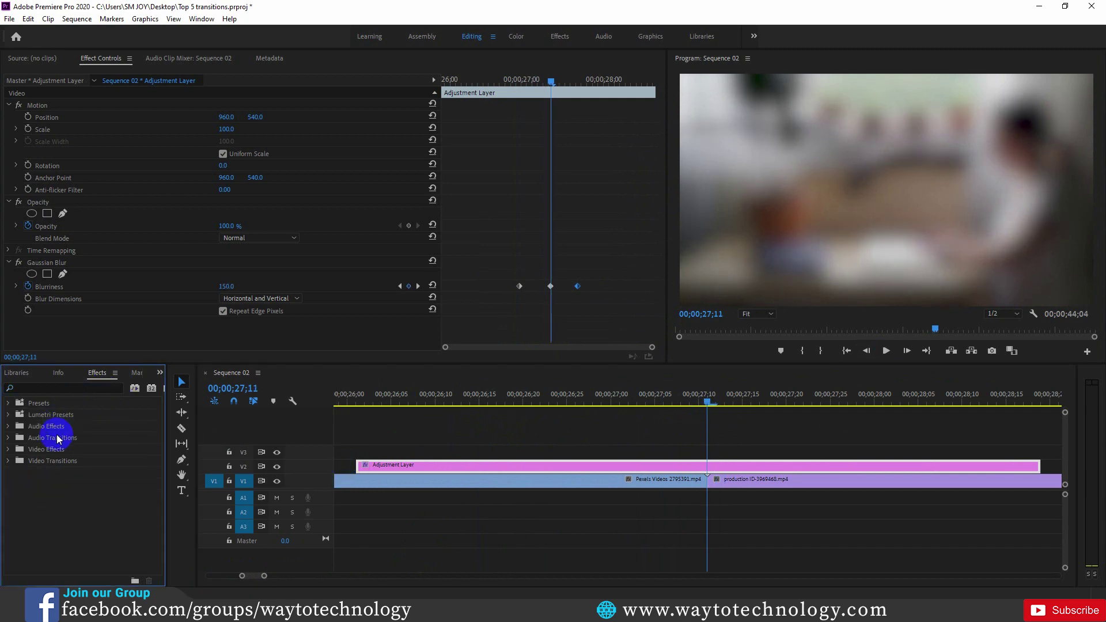
left_click(62, 387)
type("cros")
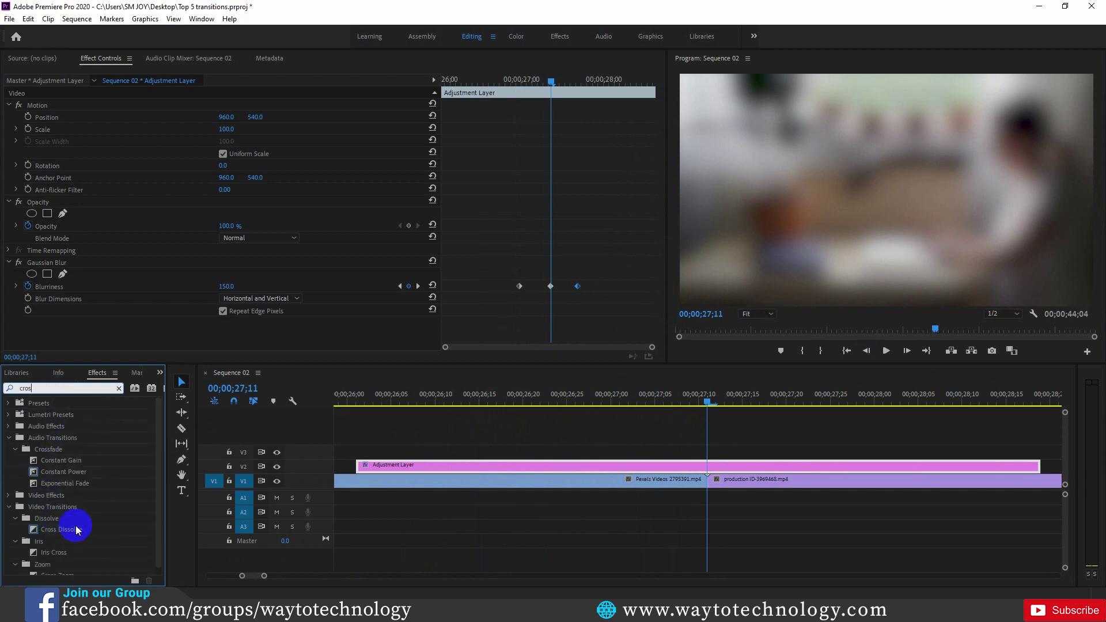
left_click_drag(51, 535, 697, 487)
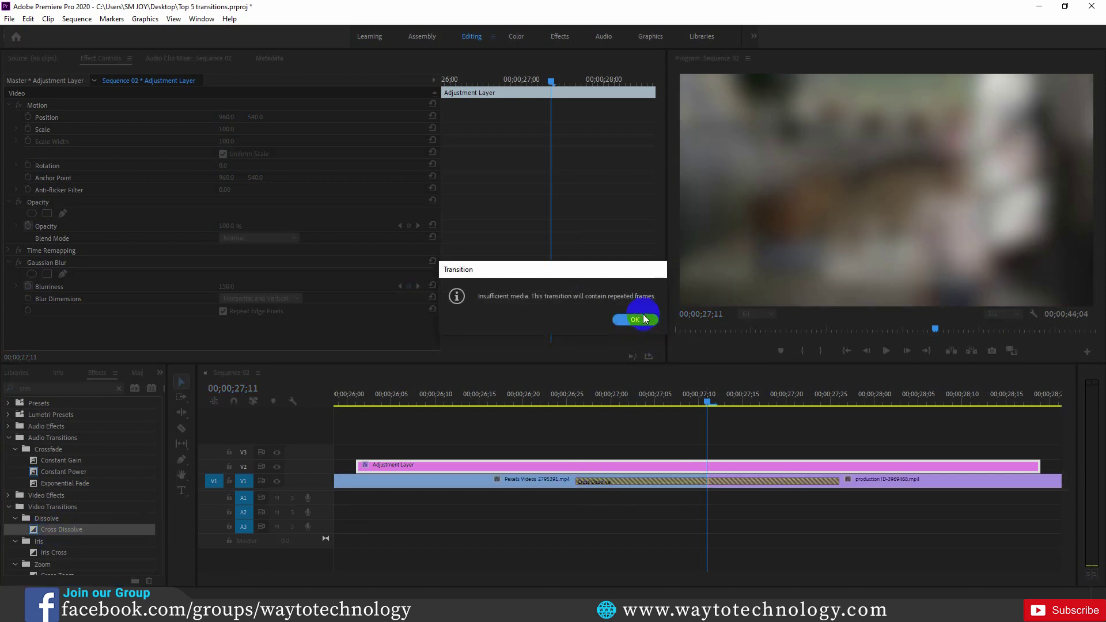
left_click(643, 319)
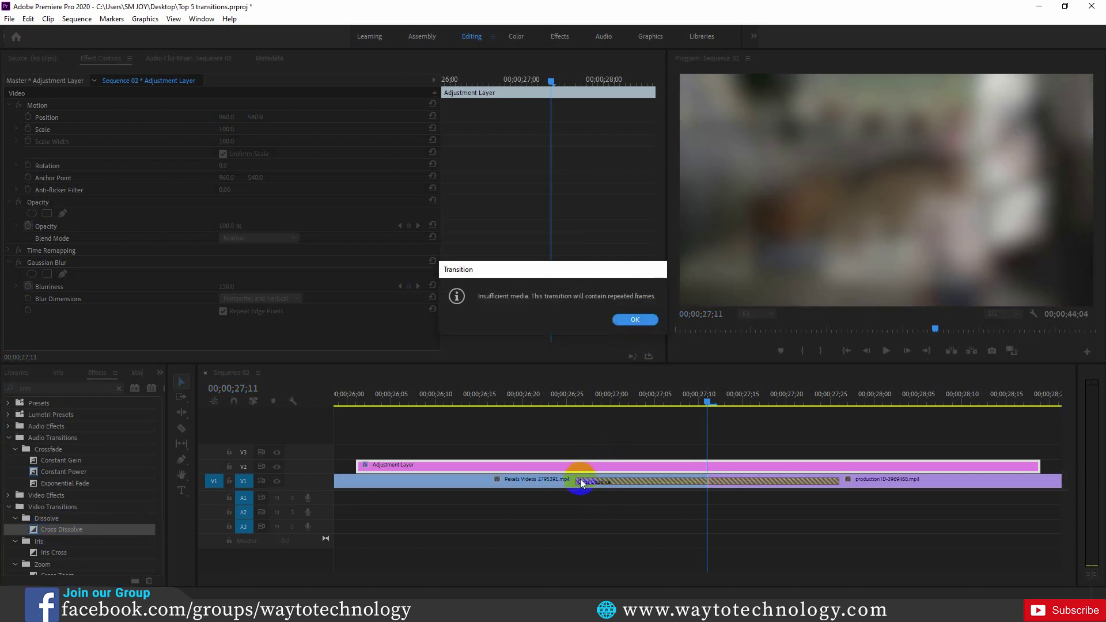
left_click(630, 322)
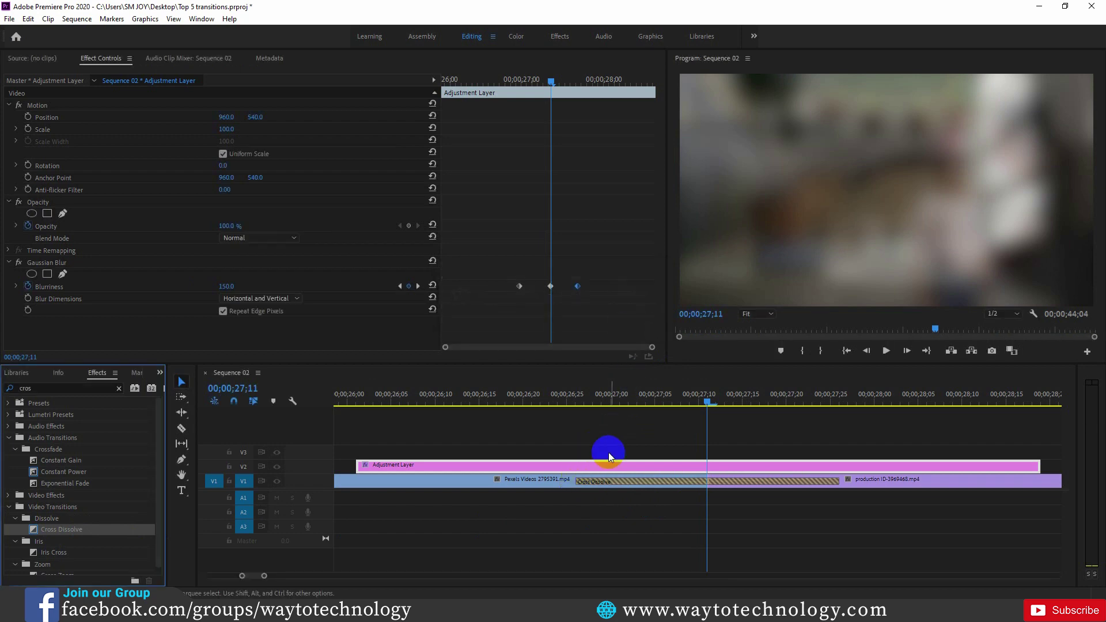
- Shorten the Cross Dissolve to 6 frames around the cut and play back the blur transition
left_click_drag(578, 481, 684, 481)
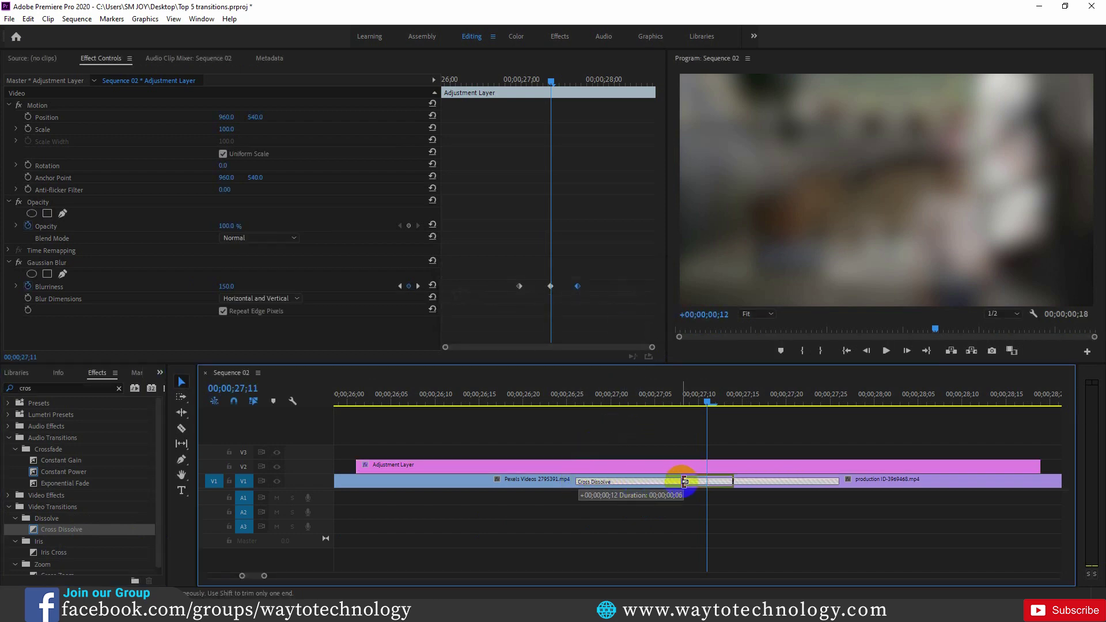
left_click_drag(710, 405, 479, 405)
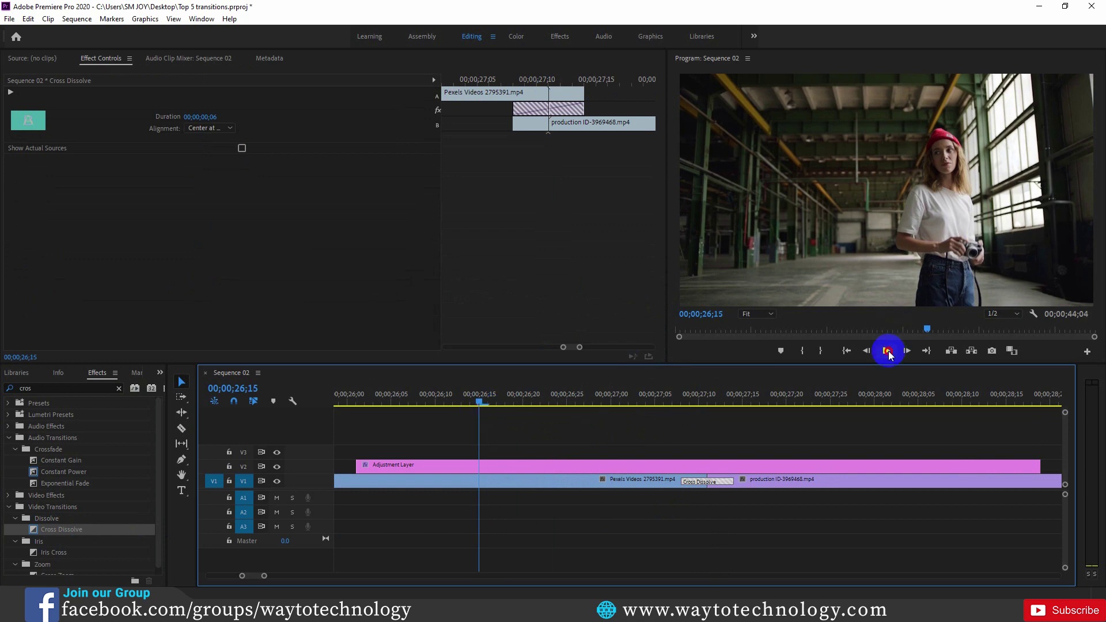
left_click(887, 350)
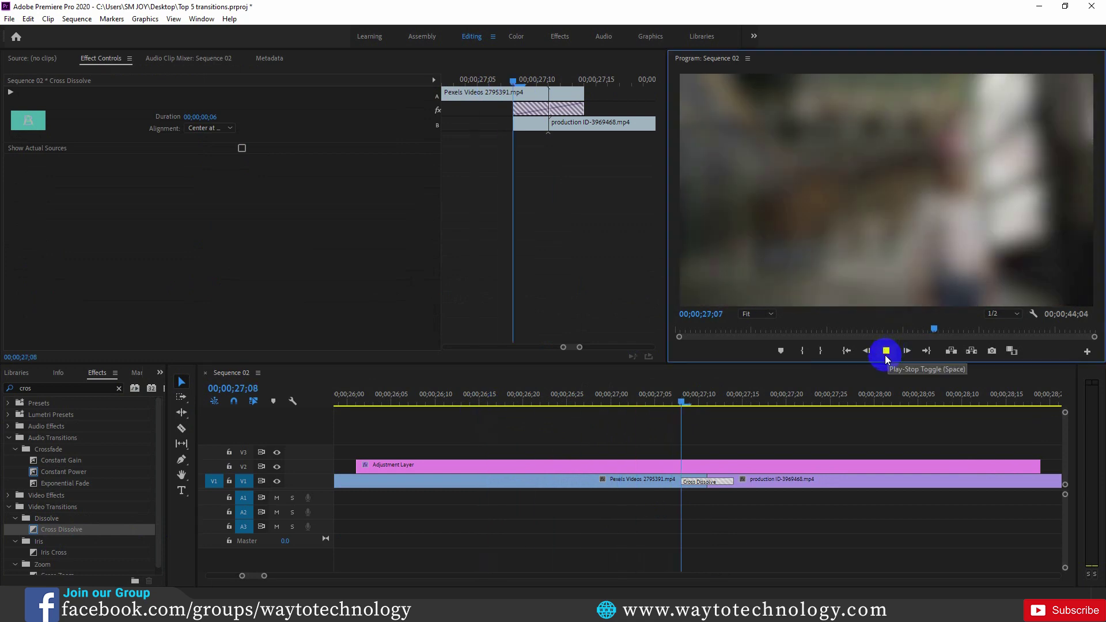
left_click(887, 351)
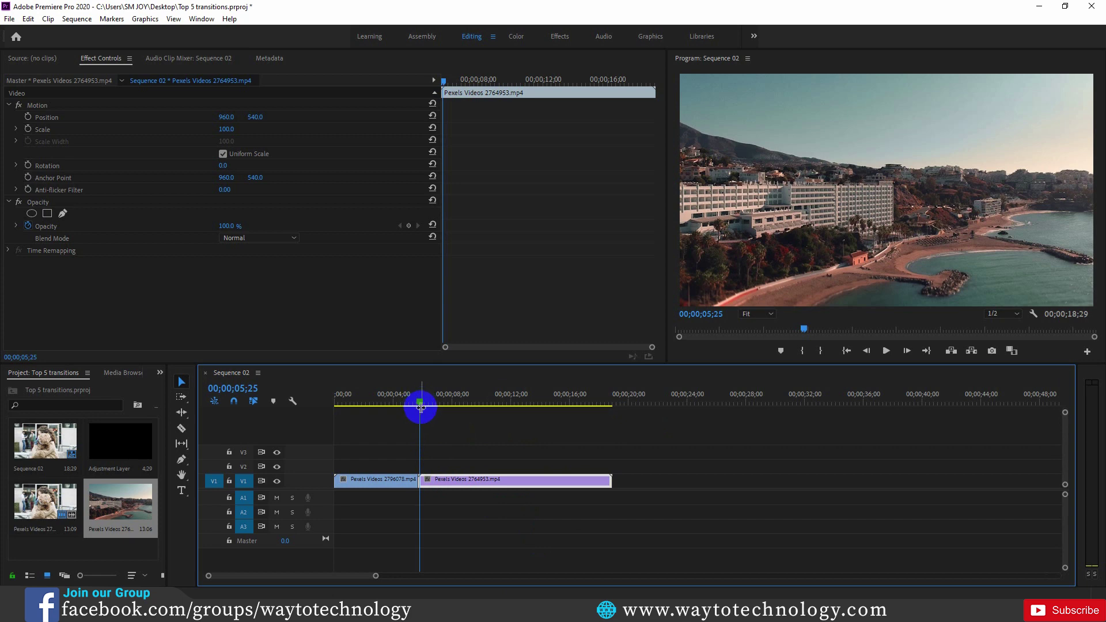
- Move the clip Pexels Videos 2796078.mp4 from track V1 straight up to V2
left_click(447, 473)
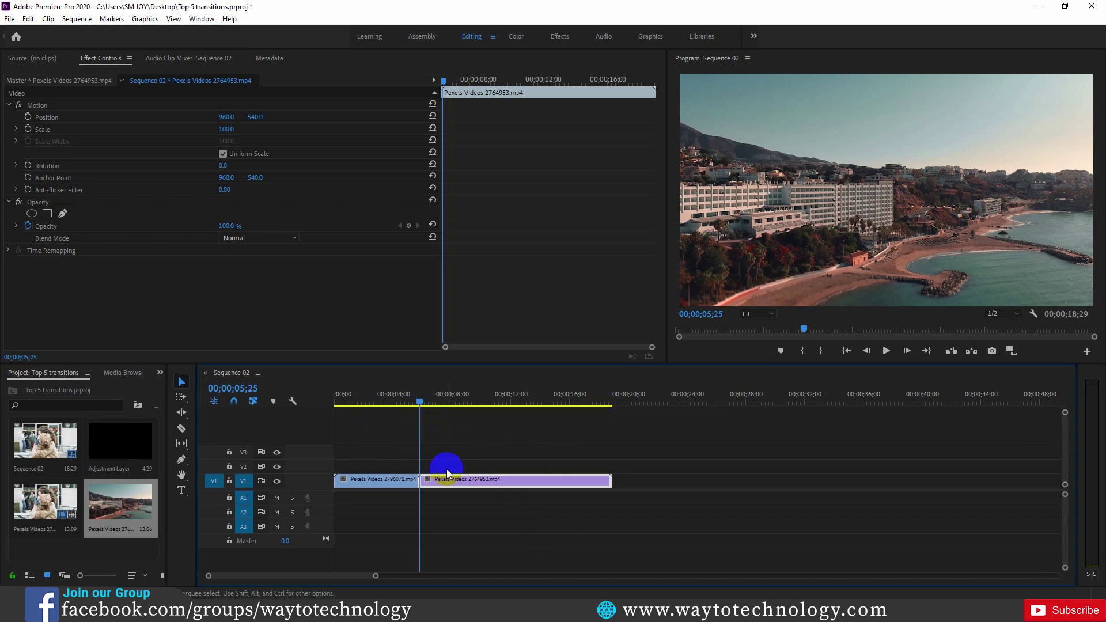
left_click(429, 400)
left_click(390, 481)
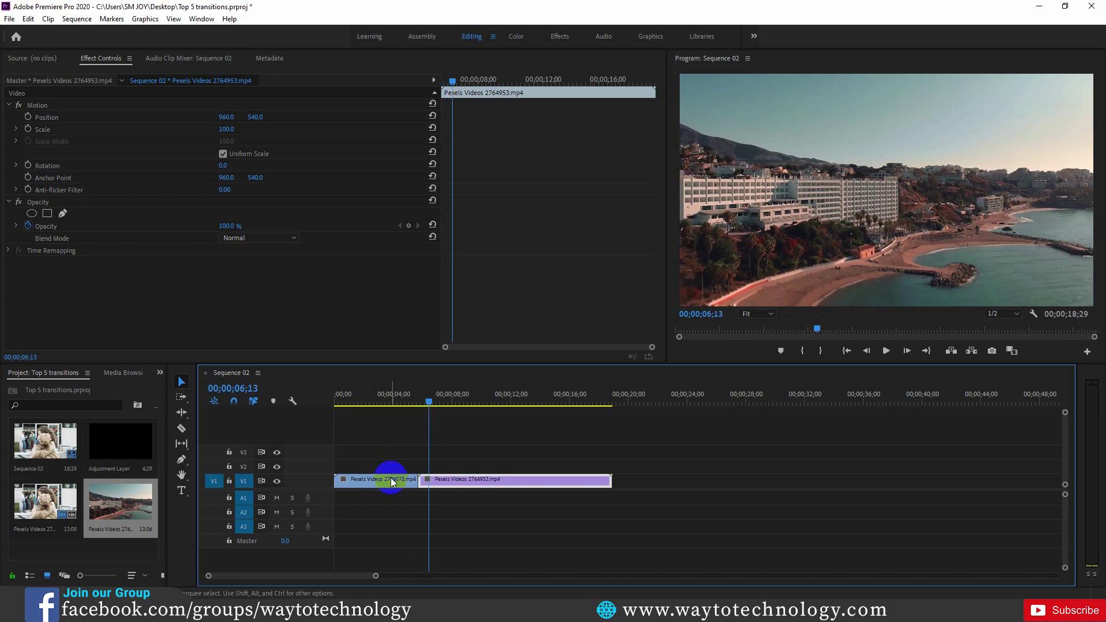
left_click_drag(390, 478, 431, 469)
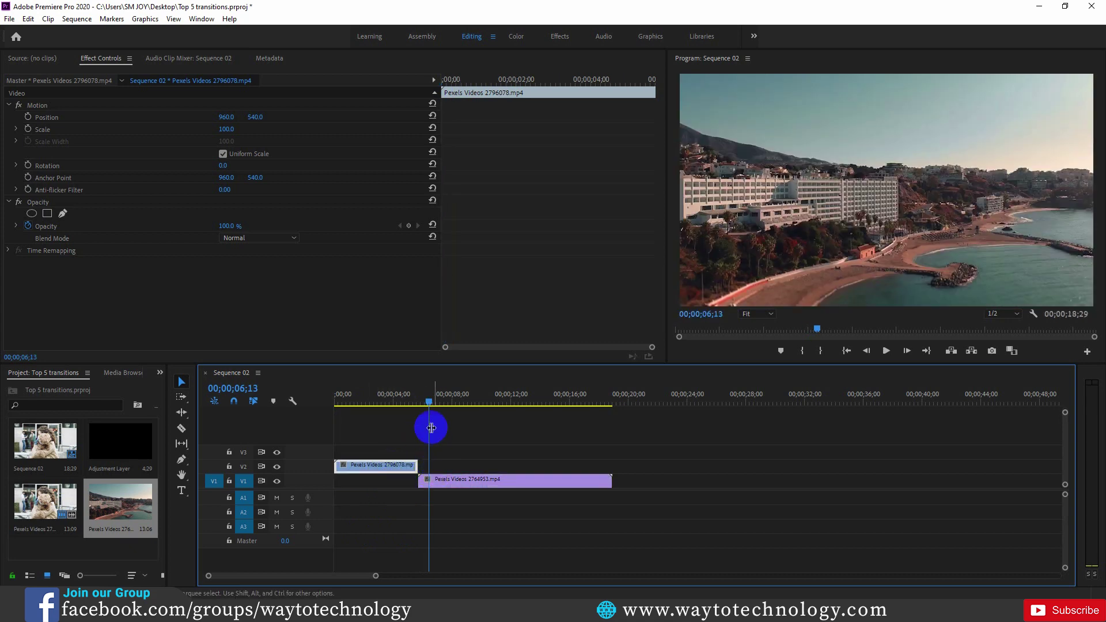
- Shift Pexels Videos 2764953.mp4 on V1 about 15 frames earlier so it overlaps the end of the V2 clip
left_click_drag(432, 400, 415, 402)
left_click_drag(381, 567, 288, 575)
left_click_drag(622, 413, 475, 413)
left_click_drag(745, 479, 686, 481)
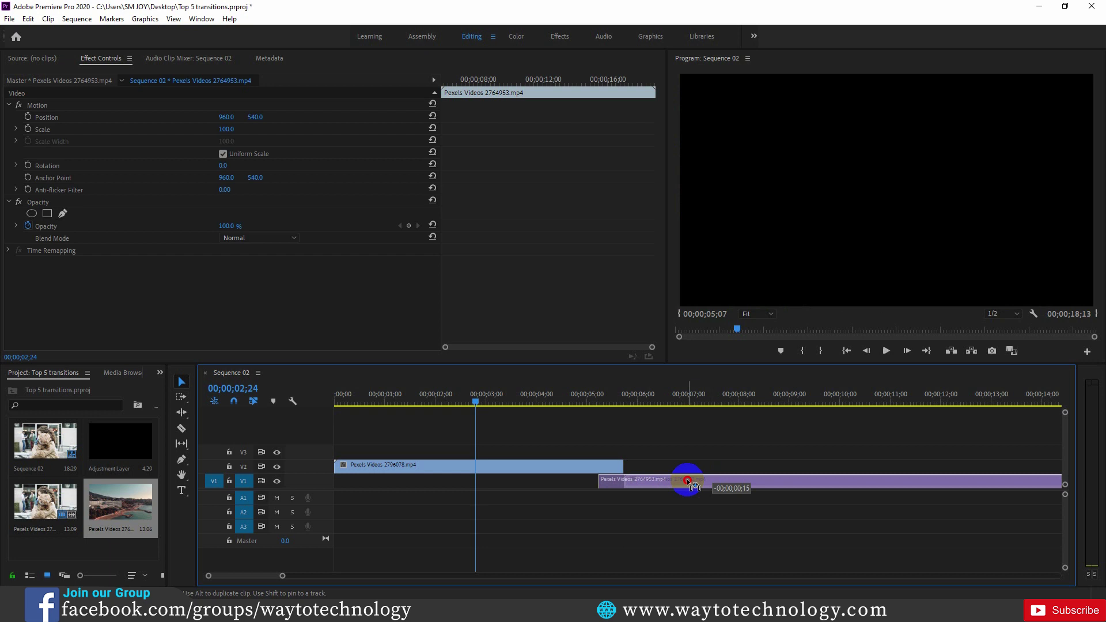
left_click_drag(687, 480, 688, 482)
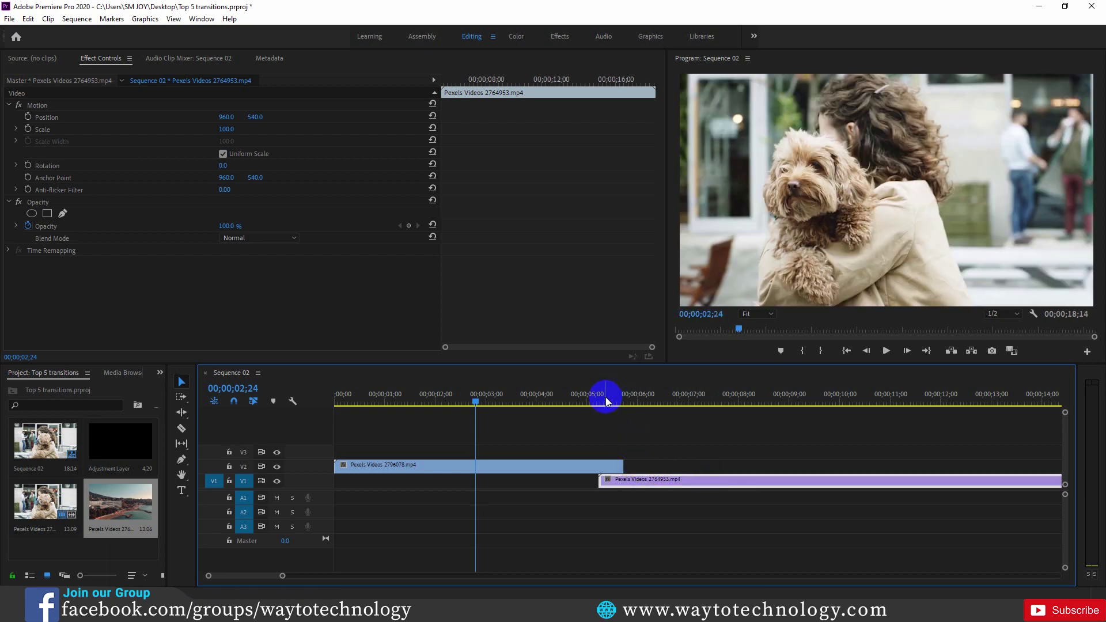
- Search the effects for "gradi" and apply the Gradient Wipe video effect to the clip on V2
left_click(554, 466)
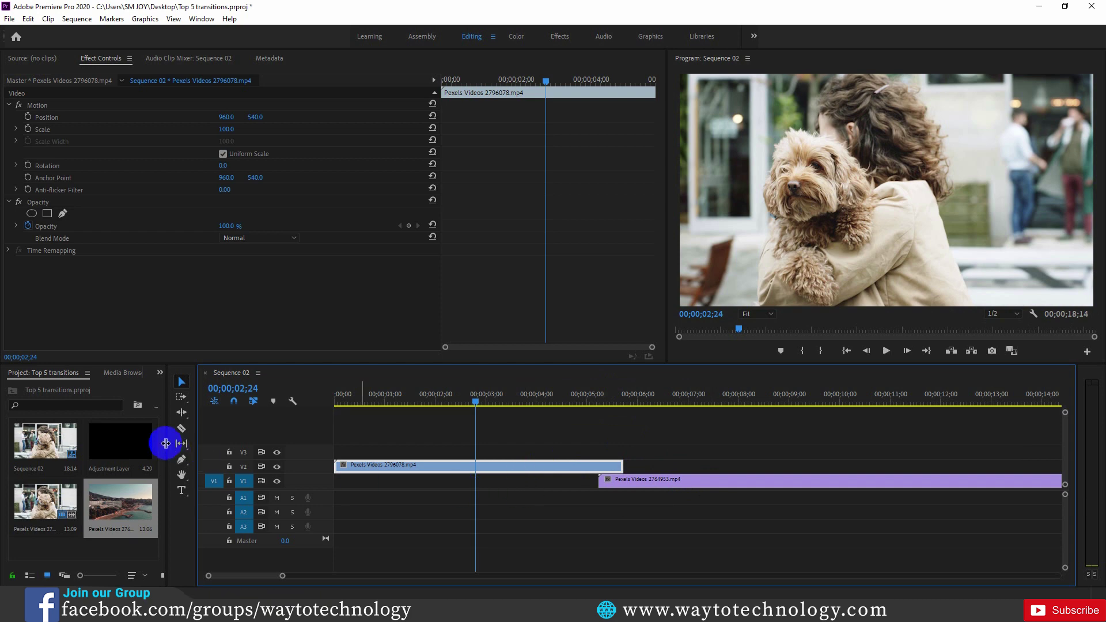
left_click(159, 373)
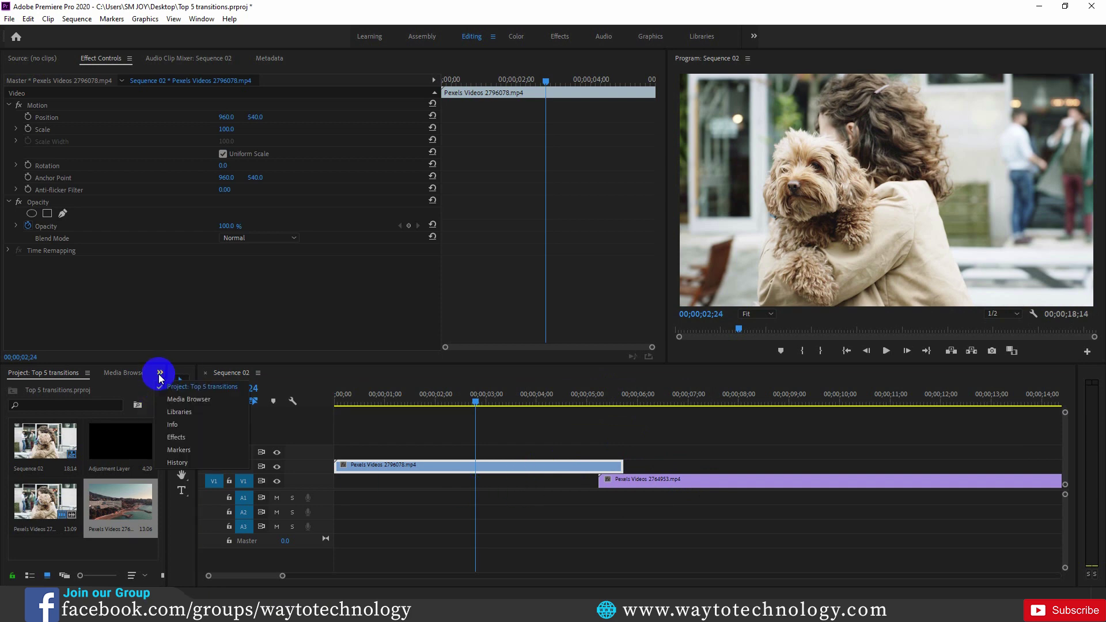
left_click(185, 437)
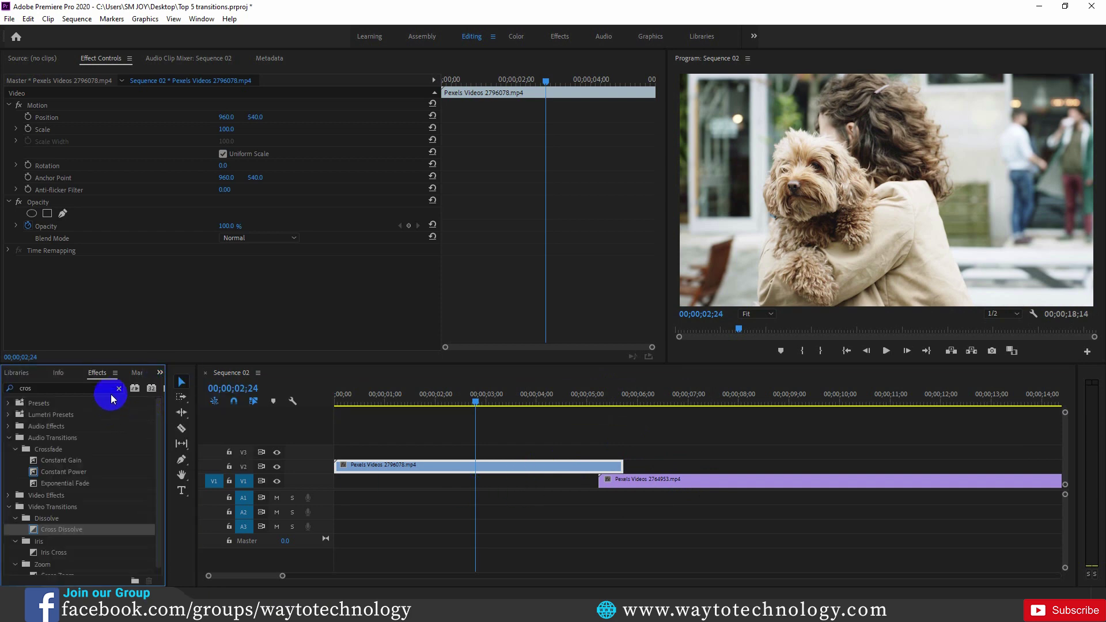
left_click(82, 388)
type("gradi")
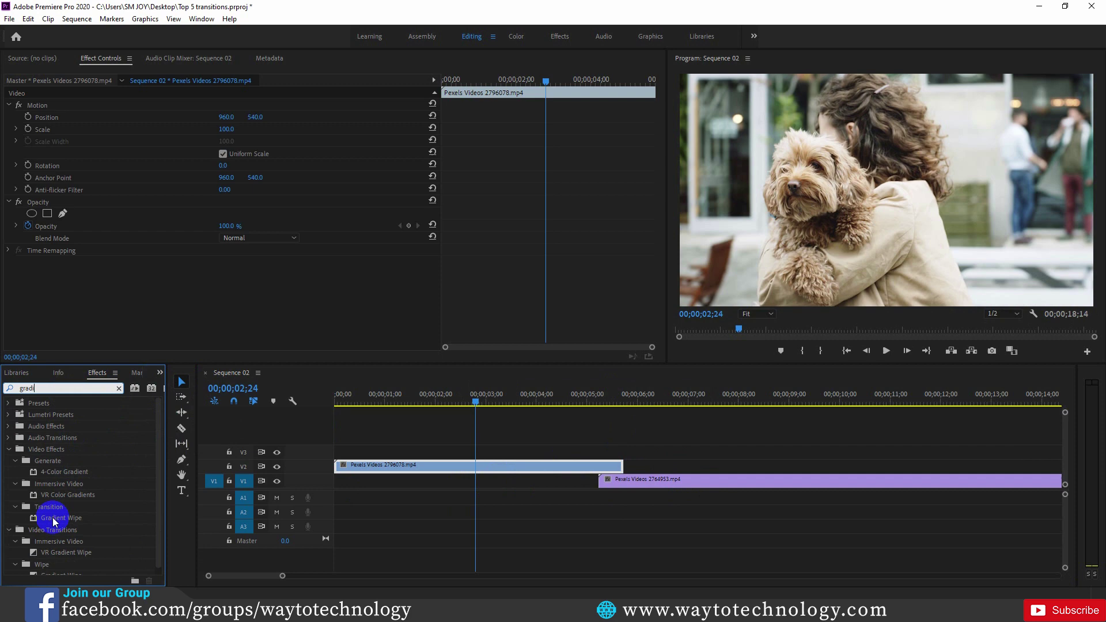
left_click_drag(55, 521, 551, 469)
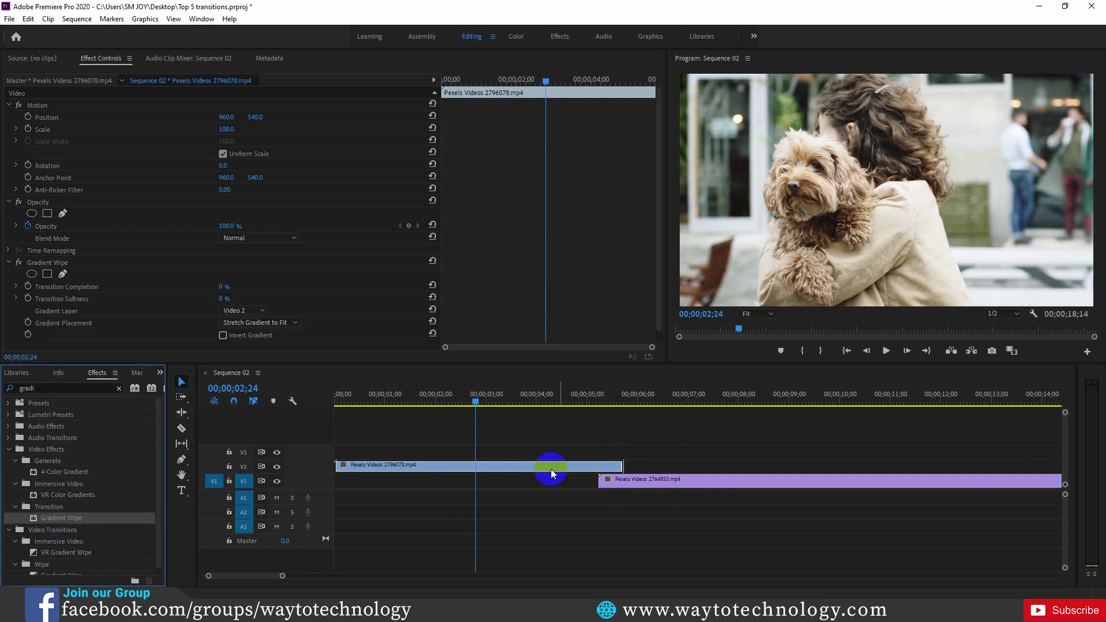
left_click(550, 465)
- At the start of the overlap, 00;00;05;07, add a Transition Completion keyframe of 0% for the Gradient Wipe
left_click_drag(467, 399, 597, 413)
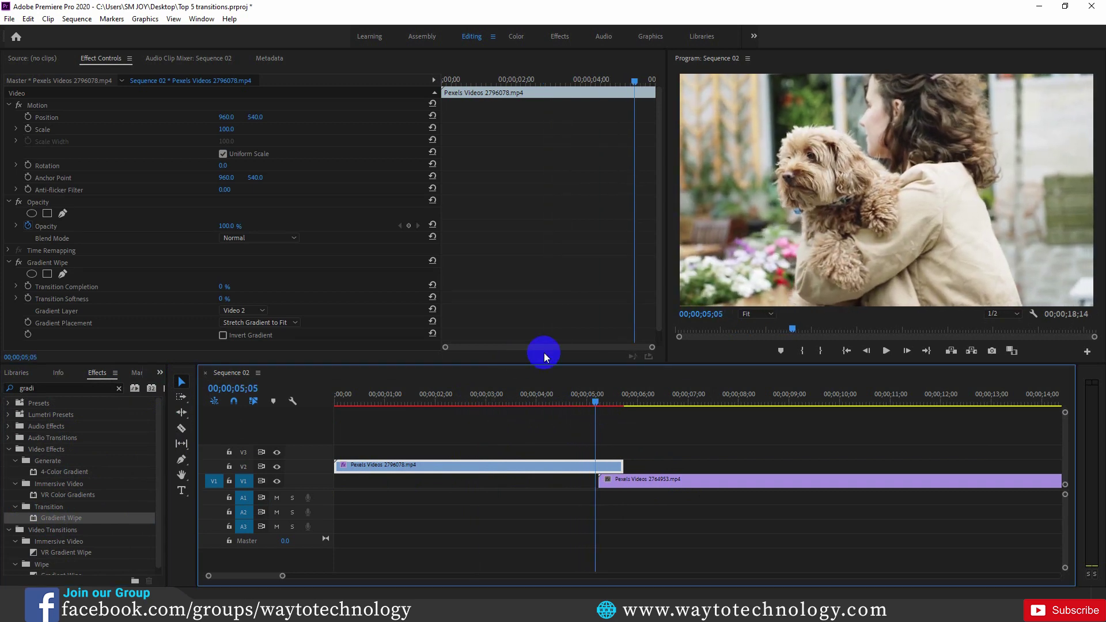
left_click_drag(446, 348, 510, 347)
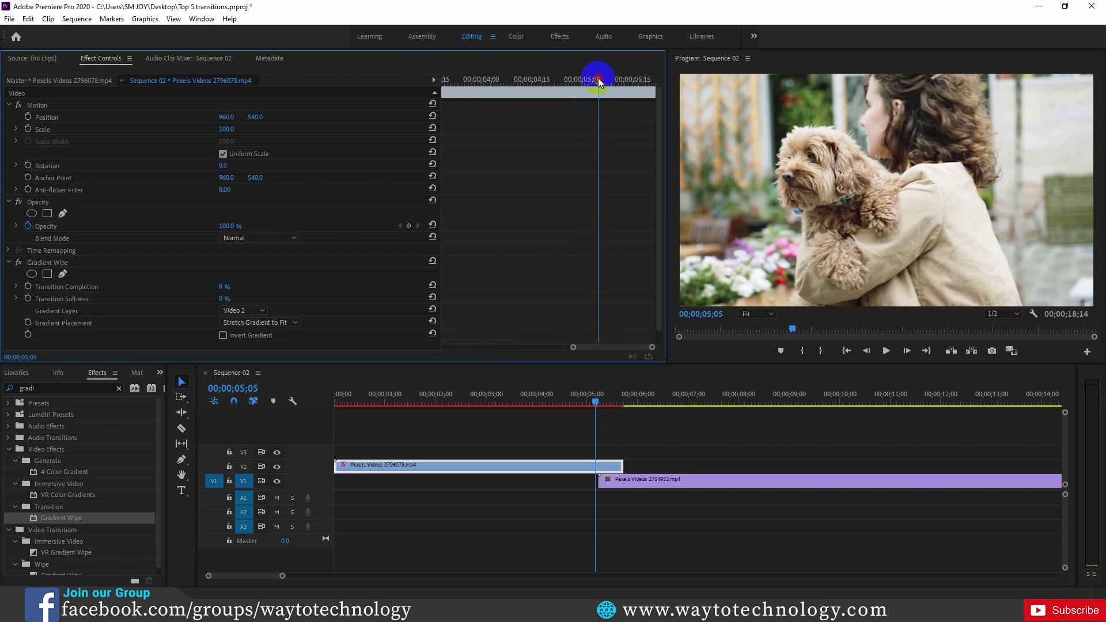
left_click_drag(598, 79, 604, 80)
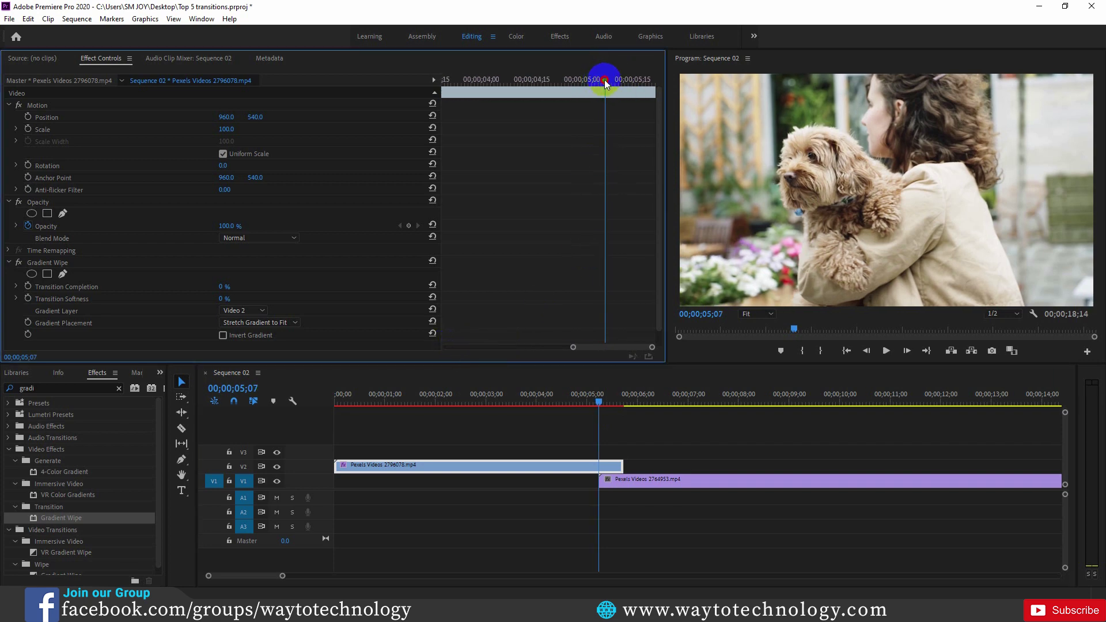
left_click(609, 424)
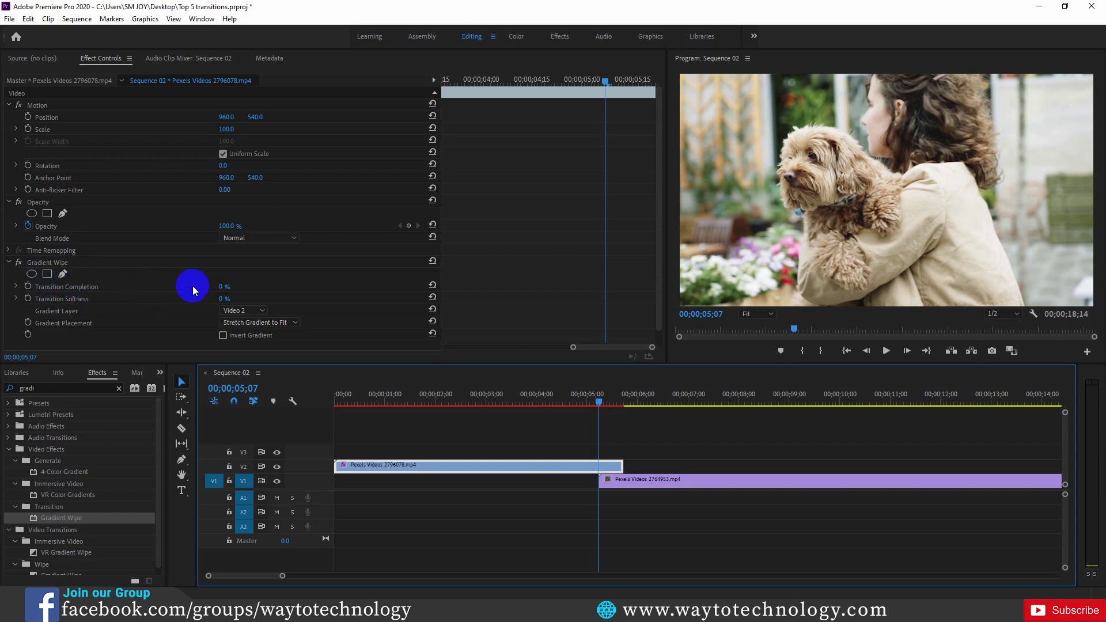
left_click(29, 286)
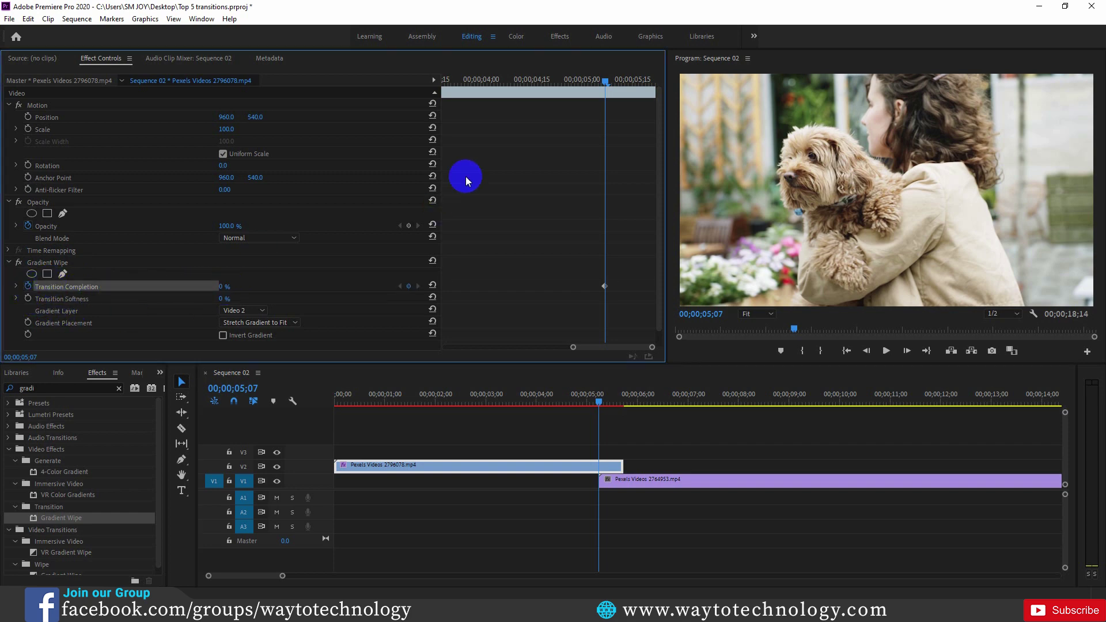
- Add a Gradient Wipe Transition Completion keyframe of 100% at 00;00;05;14
left_click_drag(603, 81, 627, 82)
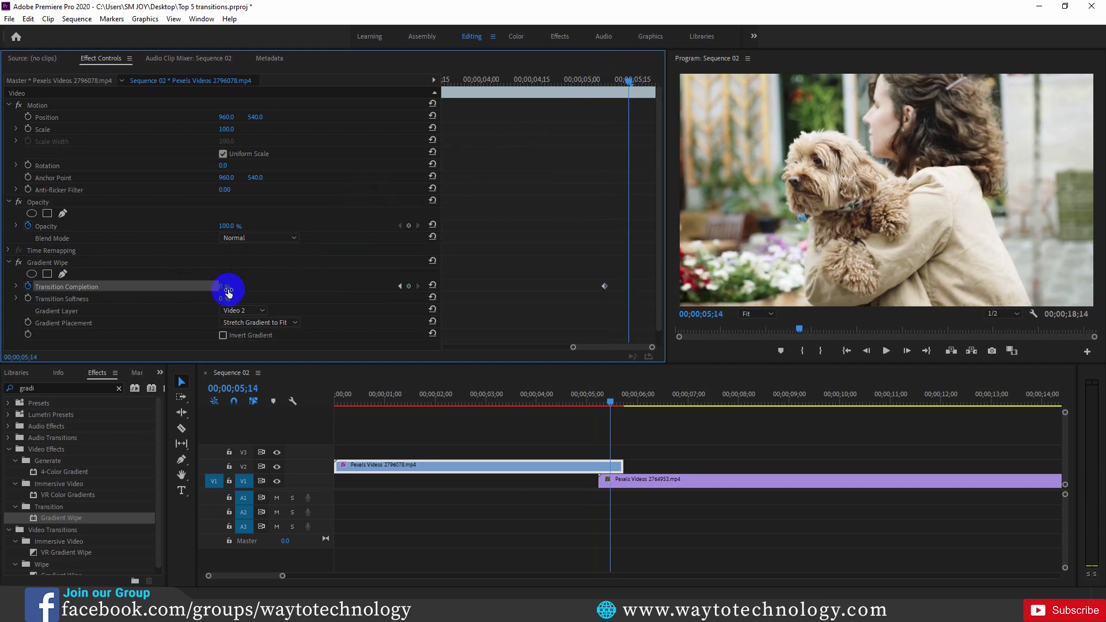
left_click_drag(222, 290, 291, 286)
left_click(286, 297)
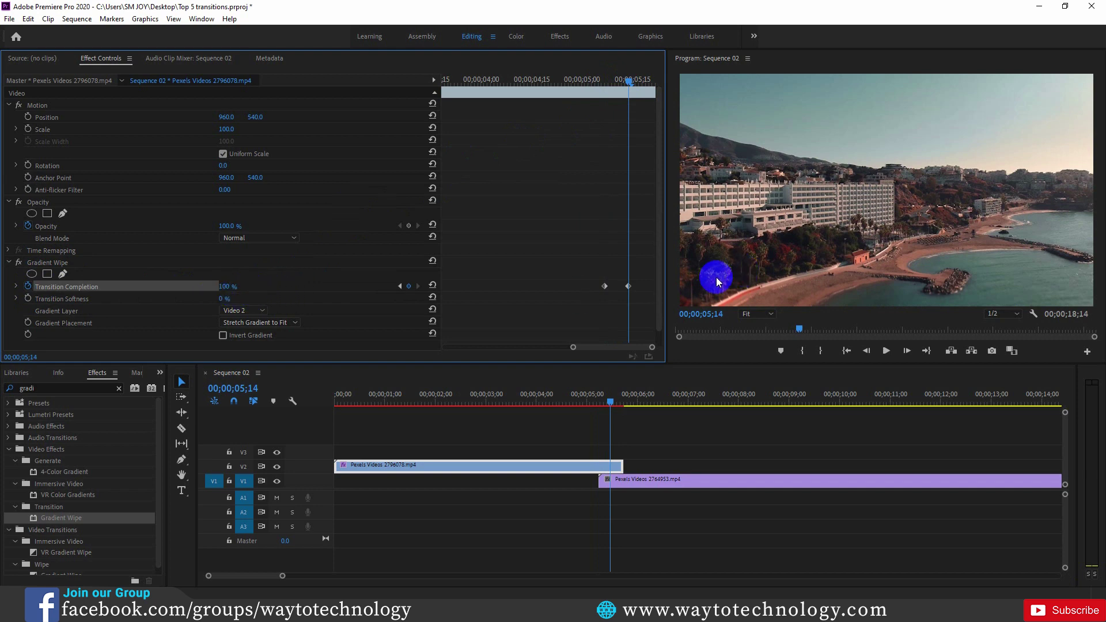
- Apply Ease Out to the 100% Transition Completion keyframe and move it to the end of the V2 clip
right_click(627, 286)
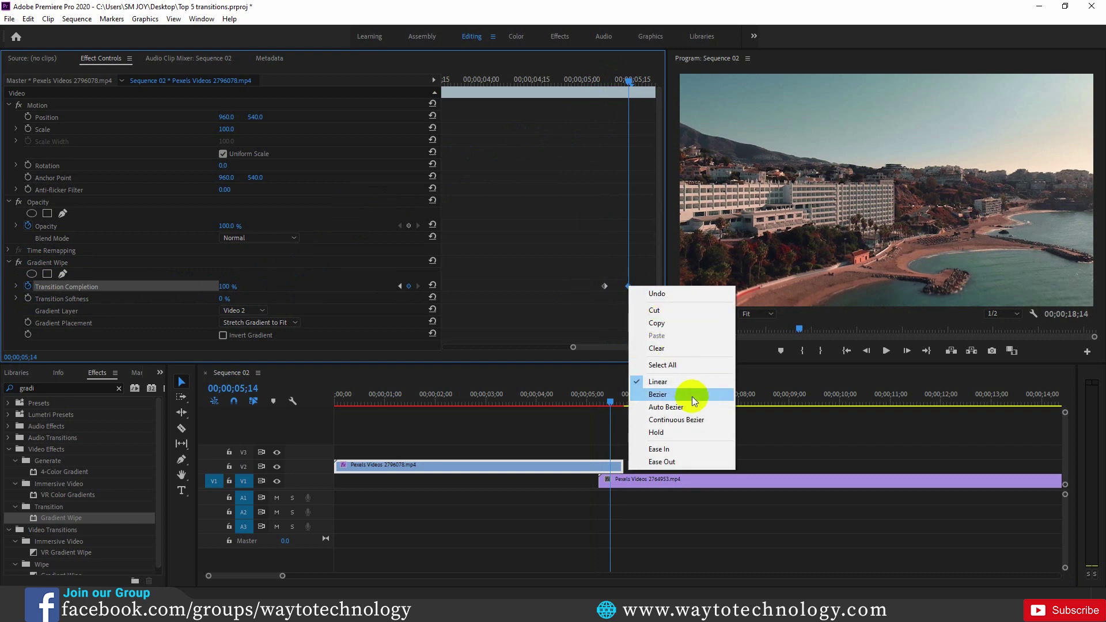
left_click(668, 463)
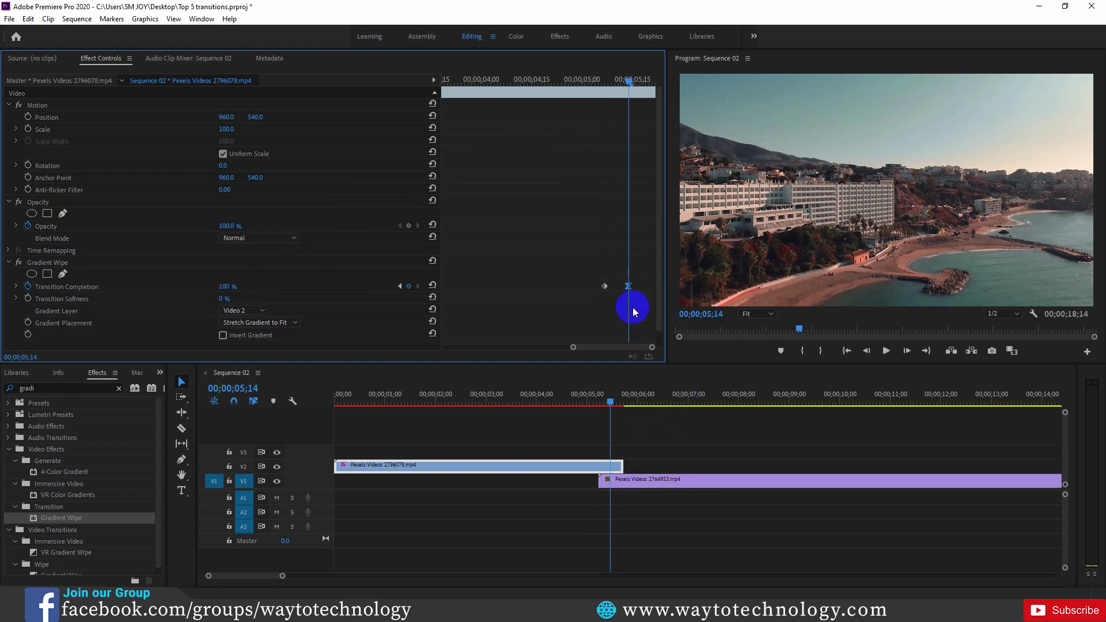
left_click_drag(627, 286, 665, 289)
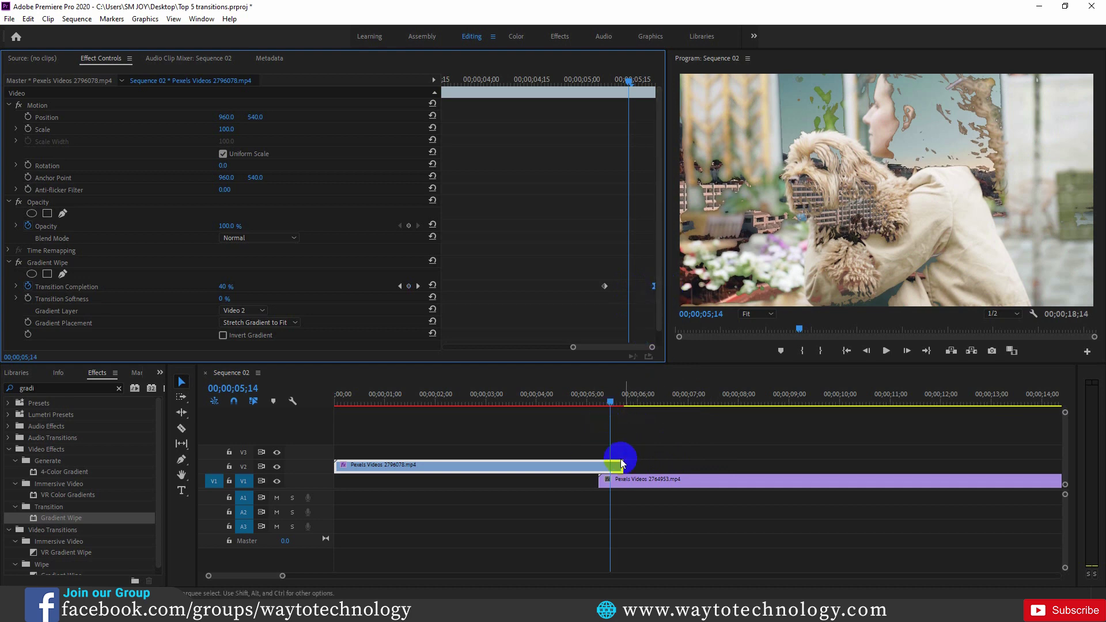
- Play the Gradient Wipe transition from 00;00;03;29 and scrub back through the overlap
left_click(612, 408)
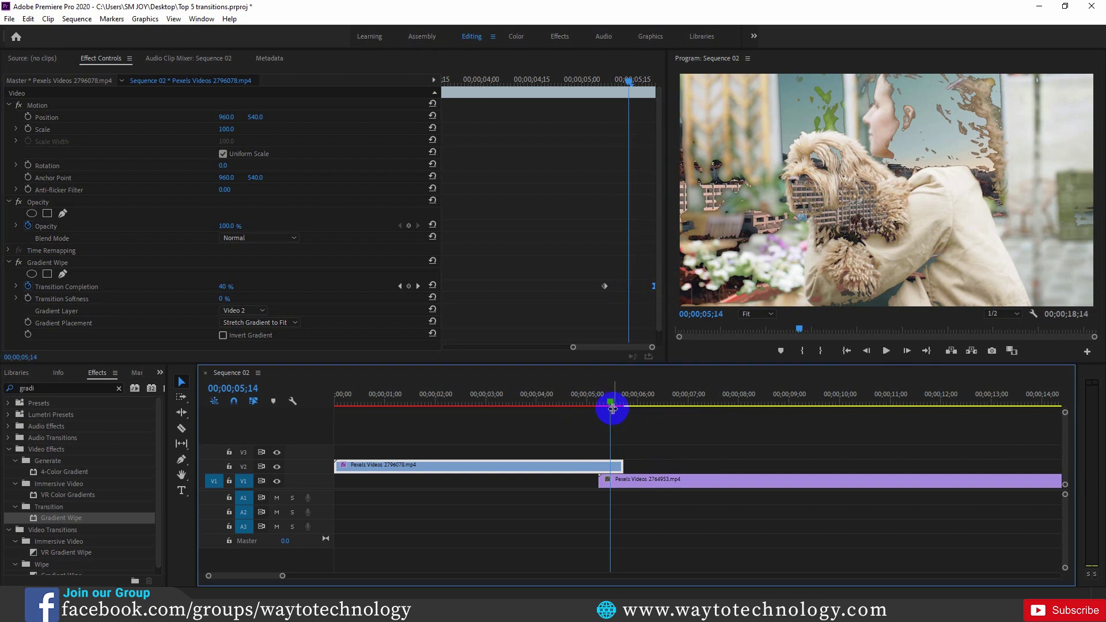
left_click_drag(611, 407, 533, 405)
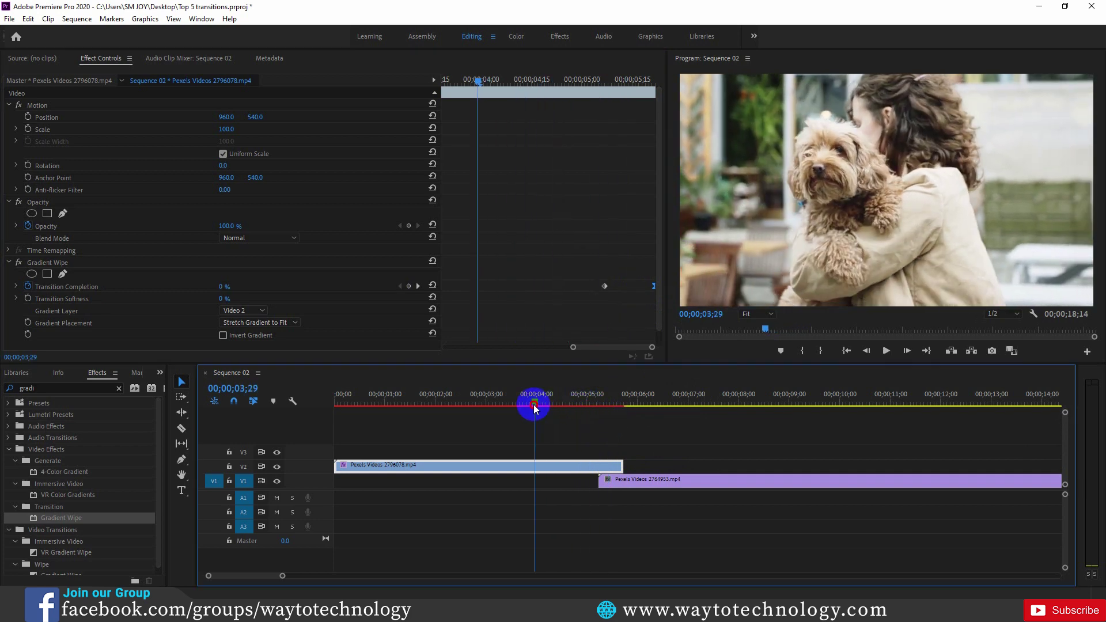
left_click(886, 350)
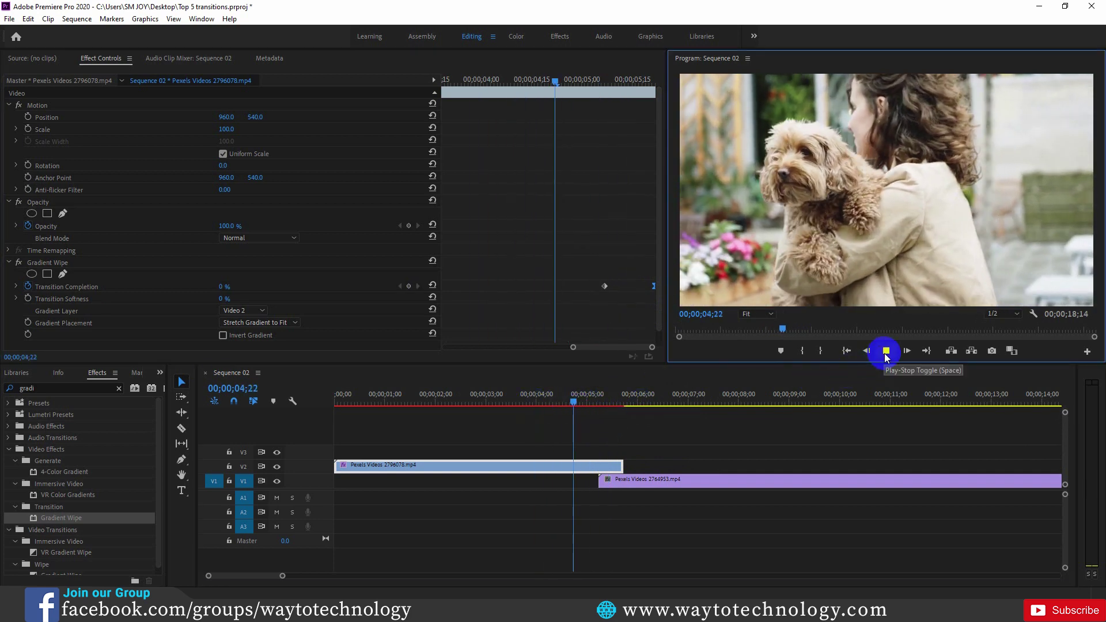
left_click(885, 351)
left_click(629, 408)
left_click_drag(629, 407, 602, 412)
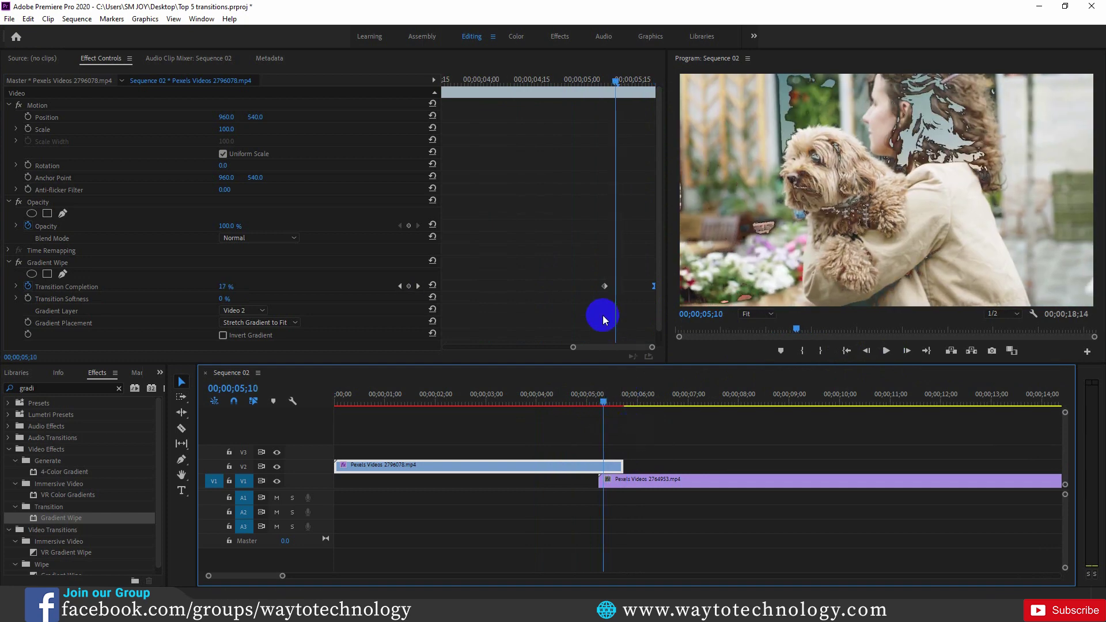
- Move the 0% Transition Completion keyframe about 6 frames earlier and shift Pexels Videos 2764953.mp4 on V1 7 frames earlier
left_click_drag(605, 291, 581, 293)
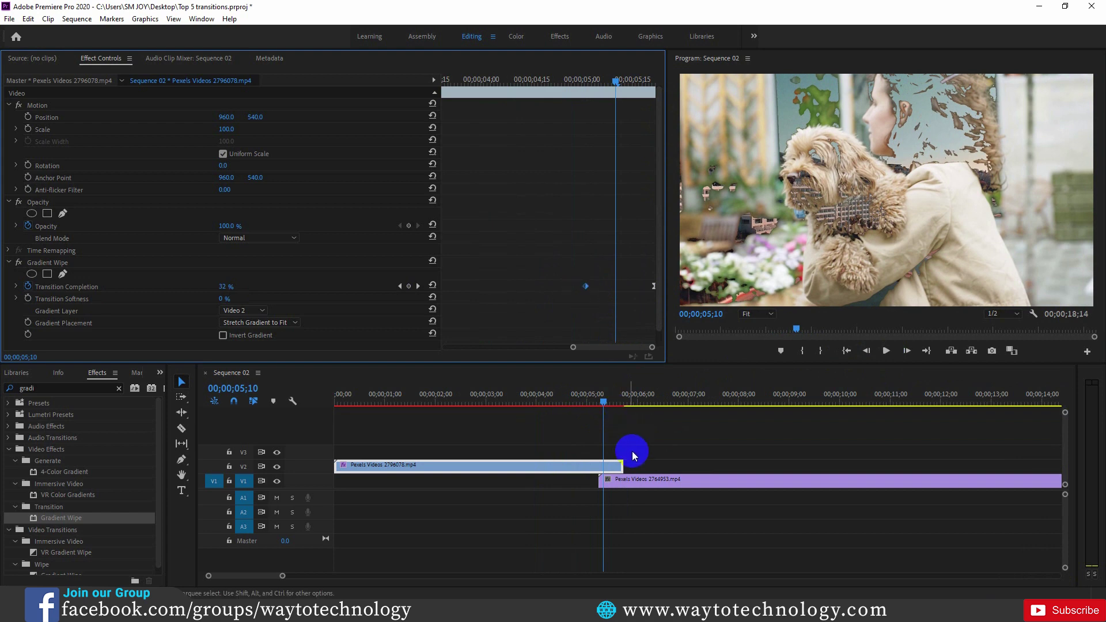
left_click_drag(630, 486, 620, 486)
- Play back the adjusted Gradient Wipe transition from 00;00;04;21
left_click_drag(605, 403, 569, 405)
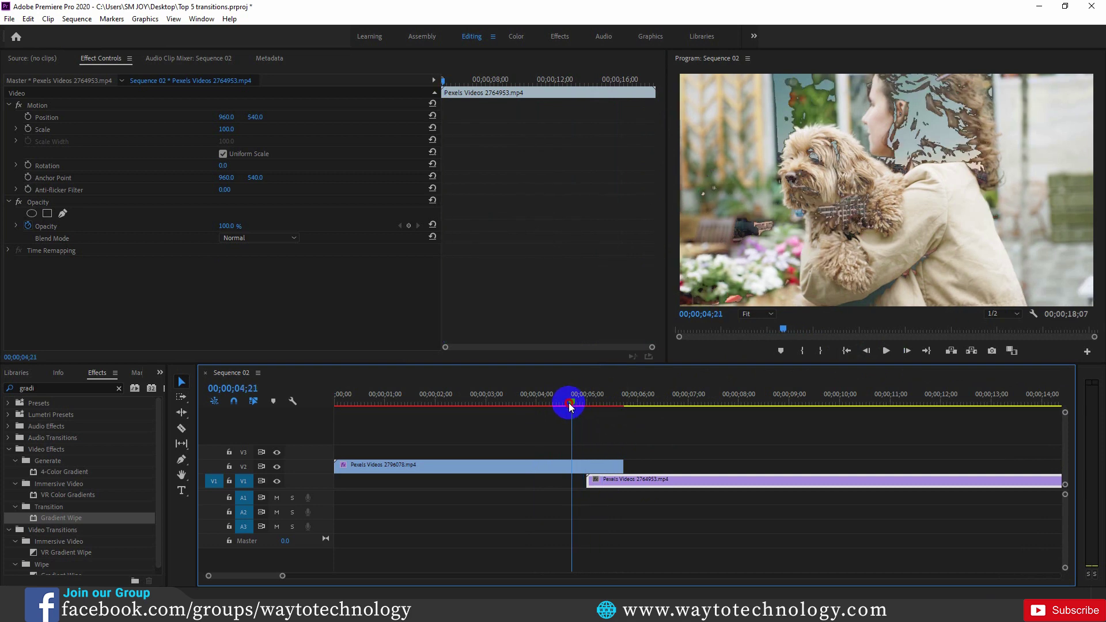
left_click(886, 351)
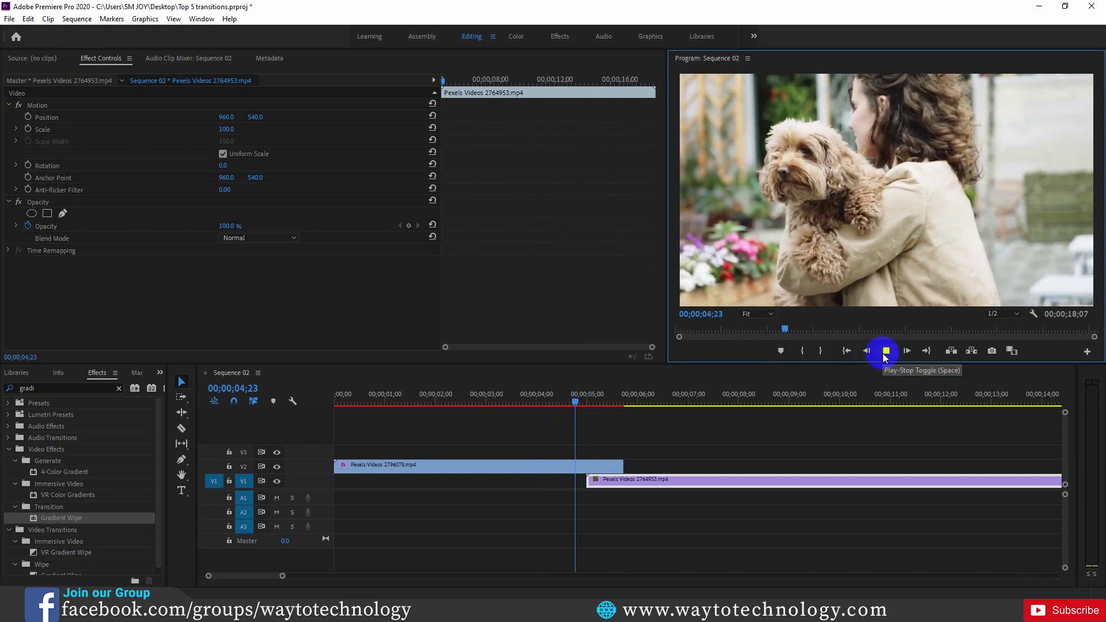
left_click(886, 350)
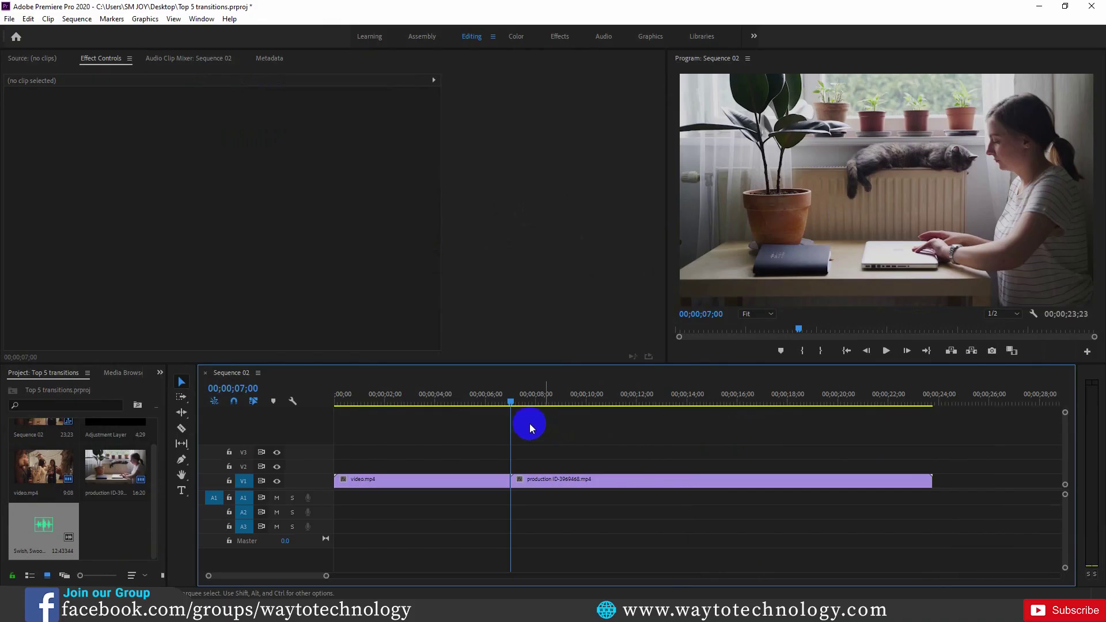
- Play the sequence from the start to check the cut between video.mp4 and production ID-3969468.mp4
left_click_drag(506, 397, 331, 406)
left_click(885, 351)
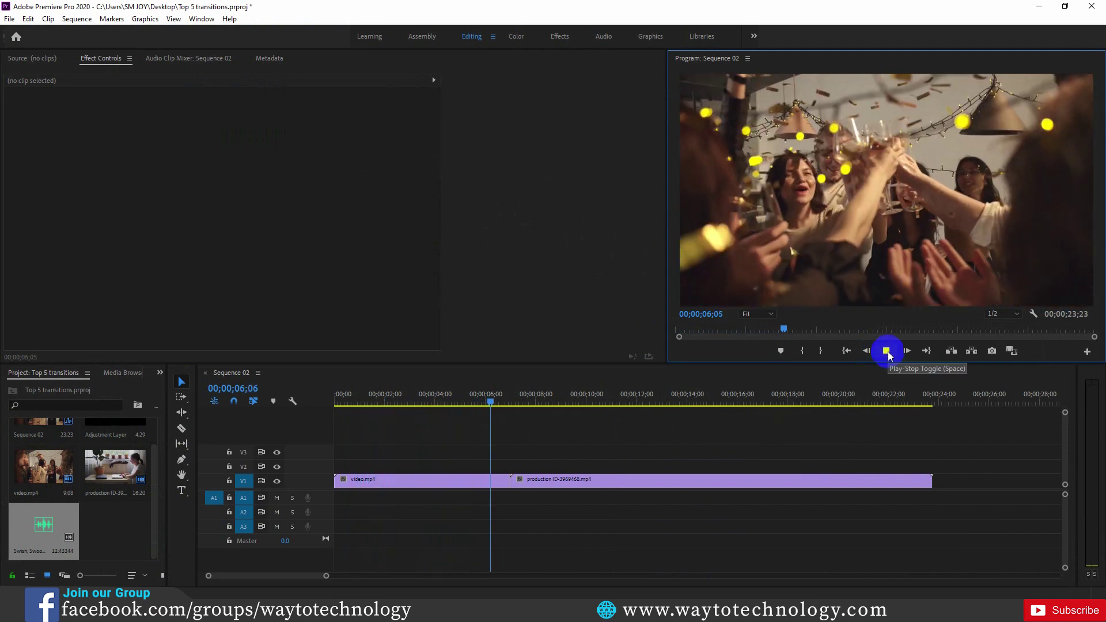
left_click(886, 353)
- Split video.mp4 on V1 with the Razor tool at 00;00;06;24, six frames before it meets the next clip
mouse_move(523, 396)
left_mouse_down()
mouse_move(505, 407)
mouse_move(514, 411)
left_mouse_up()
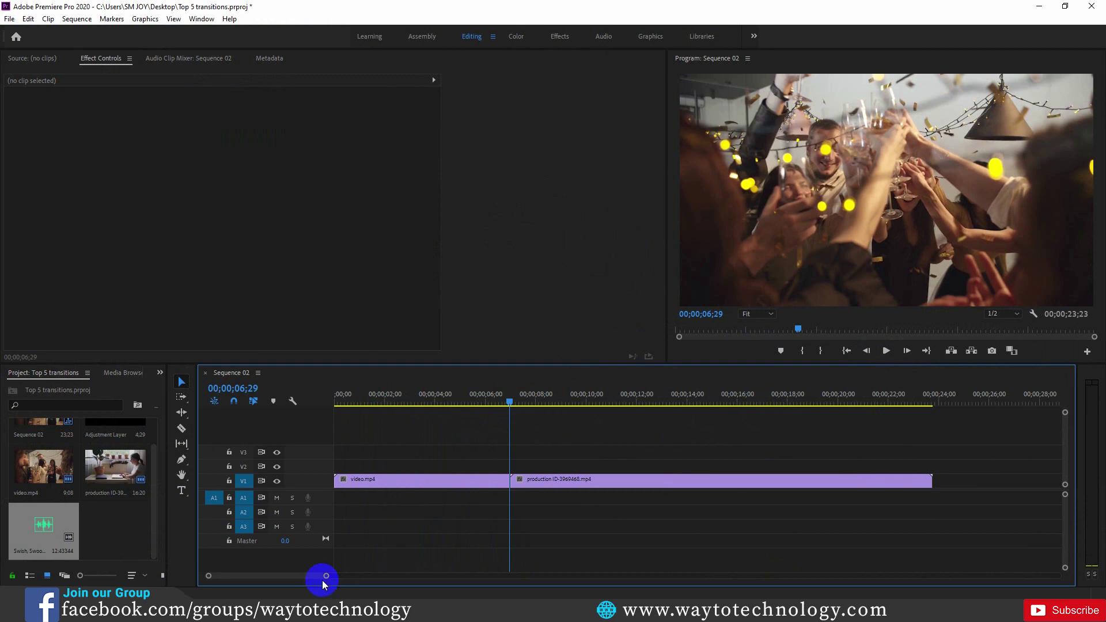
left_click_drag(326, 576, 288, 579)
left_click(704, 403)
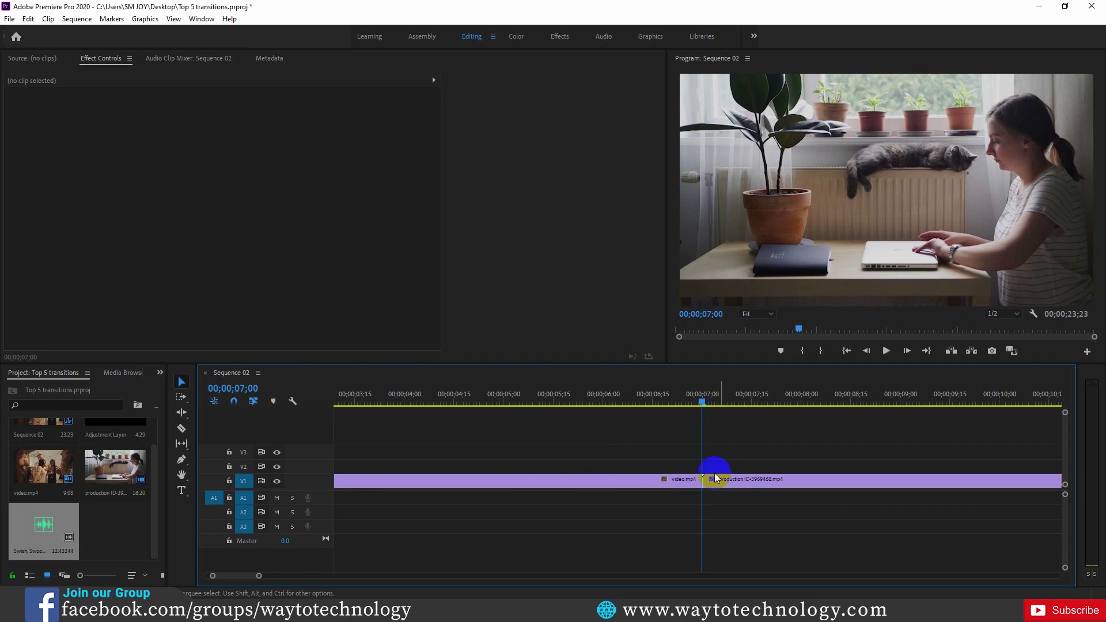
left_click_drag(703, 404, 701, 403)
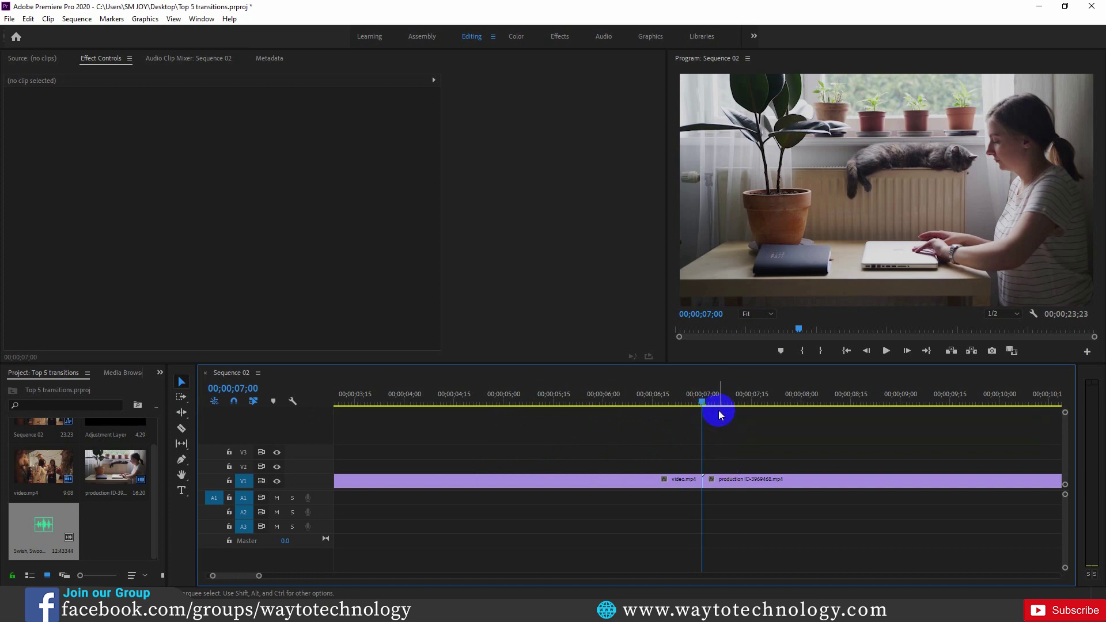
key("Left")
key("Left")
key("Left")
key("Left")
key("Left")
key("Left")
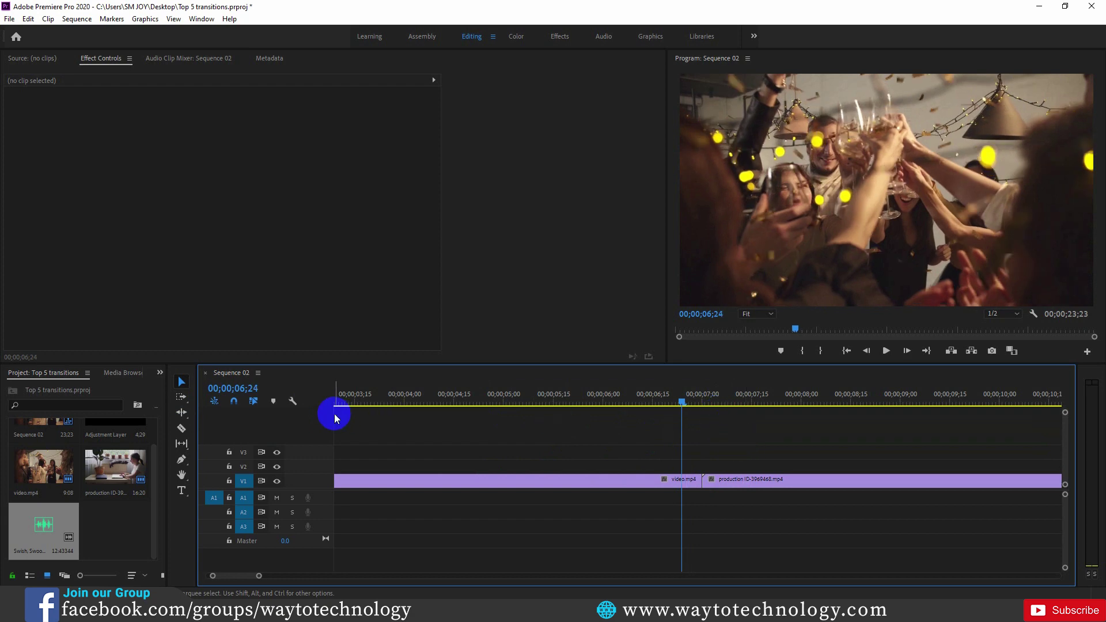
left_click(182, 429)
left_click(688, 480)
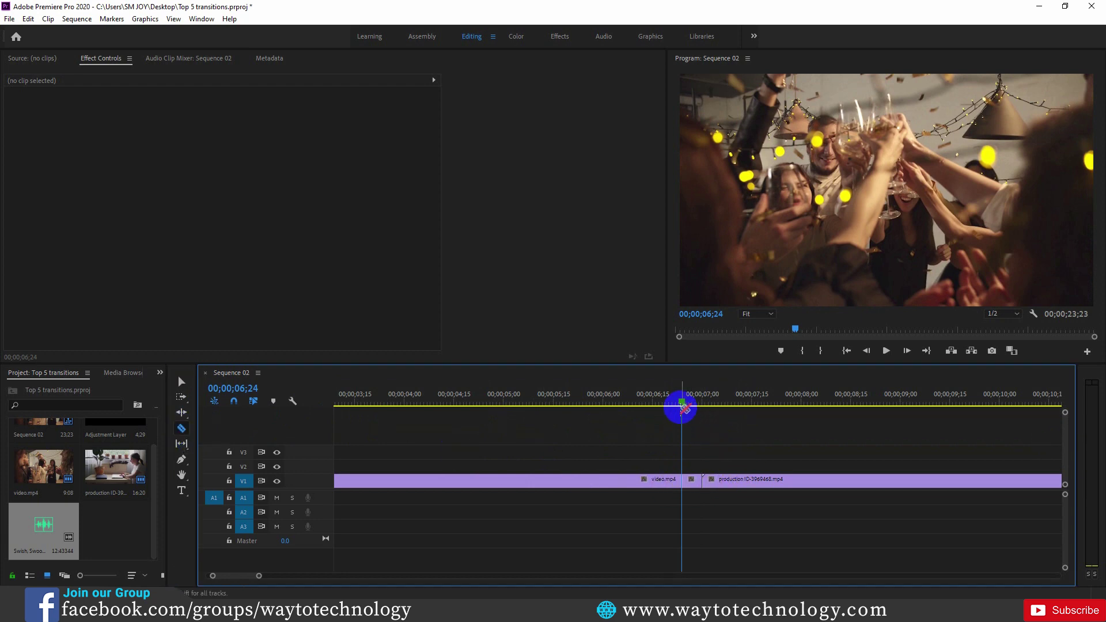
- Split production ID-3969468.mp4 on V1 at 00;00;07;06, six frames after its start, and return to the Selection tool
left_click(701, 405)
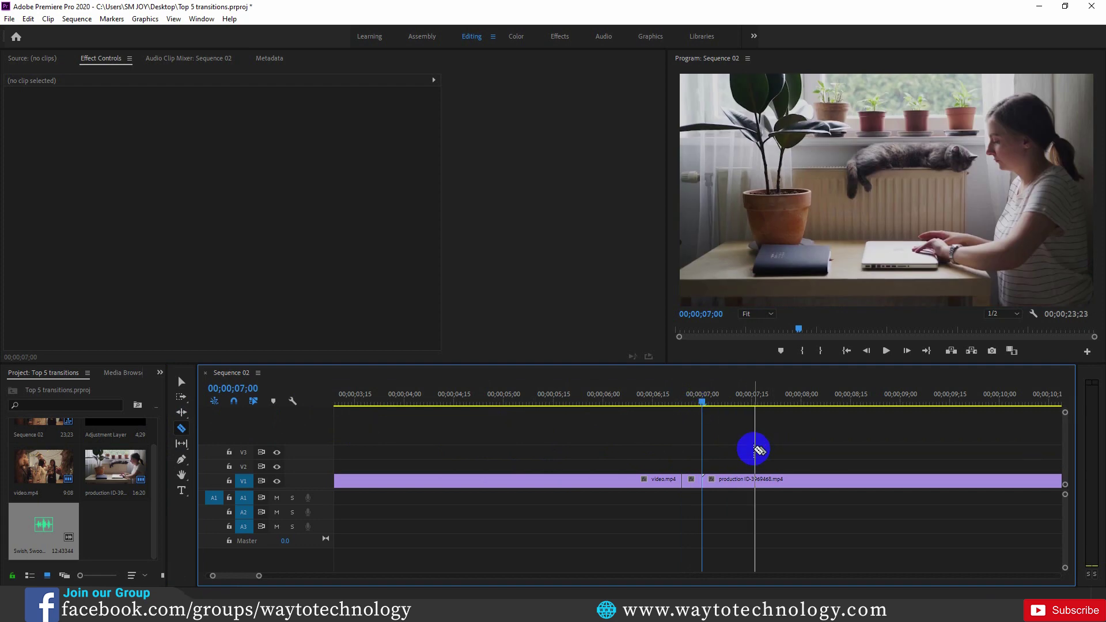
key("shift+Right")
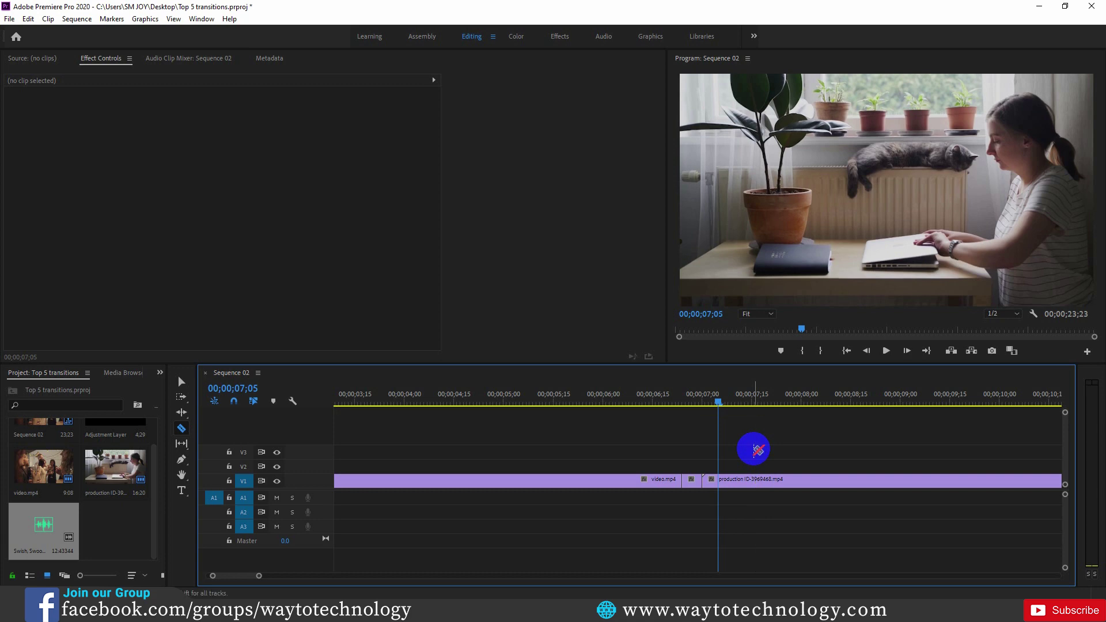
key("Right")
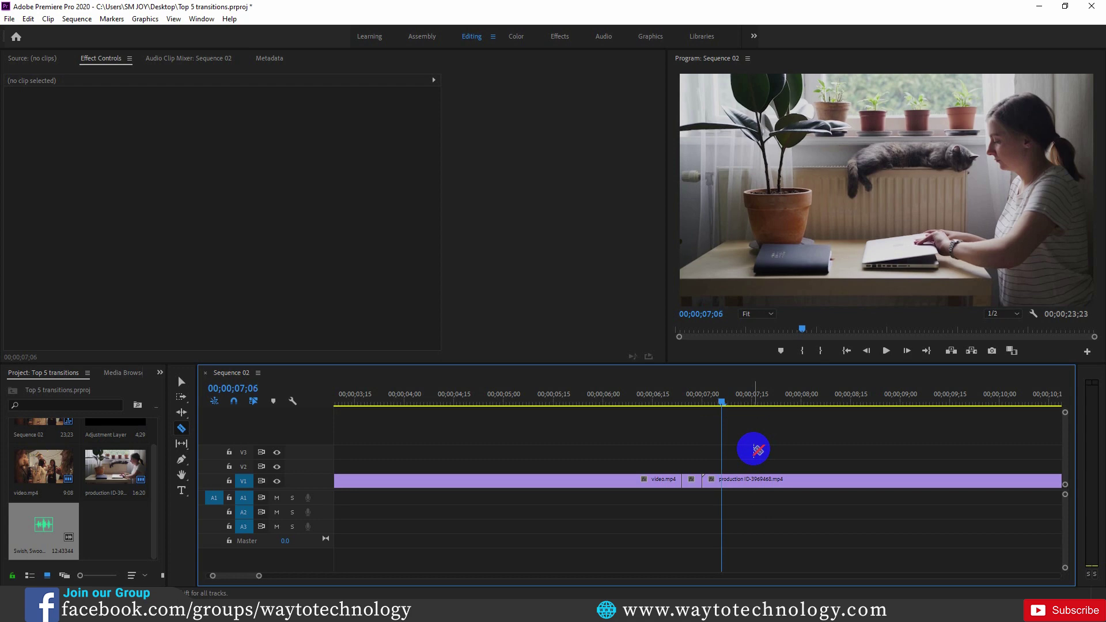
left_click(721, 480)
left_click(181, 382)
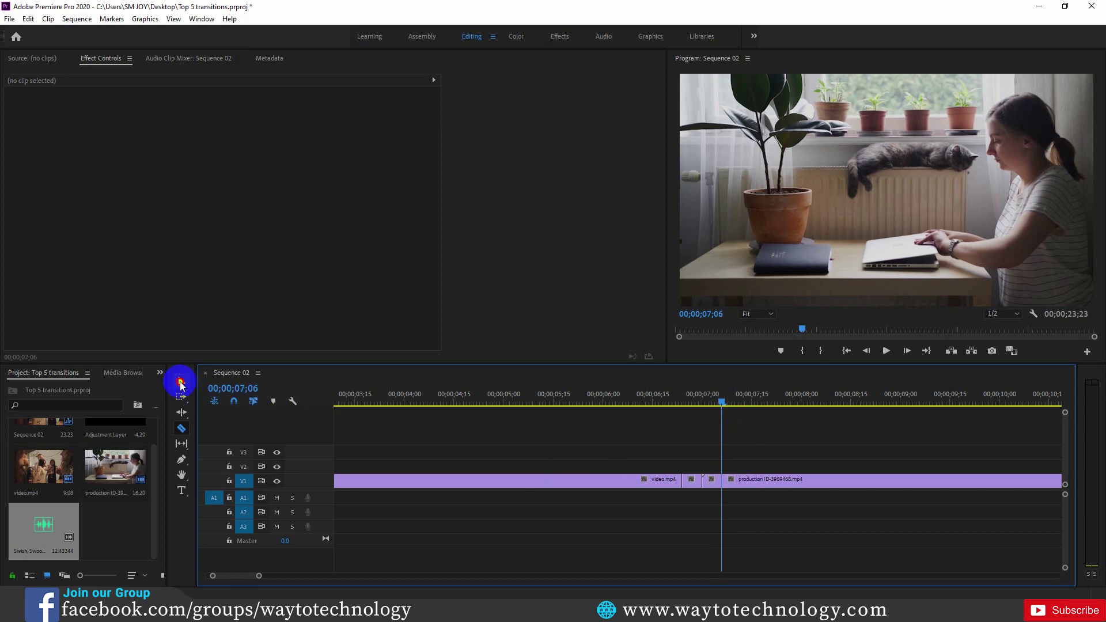
- Search the effects for "transfo" and apply the Distort Transform effect to the short video.mp4 segment before 00;00;07;00
left_click_drag(259, 575, 236, 575)
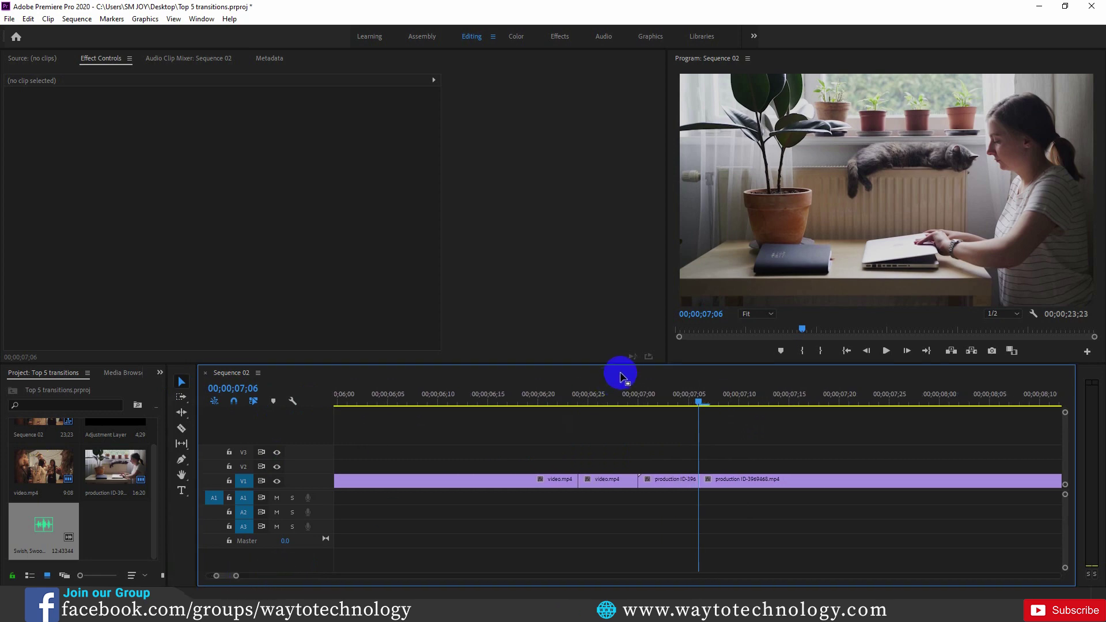
left_click_drag(698, 402, 640, 413)
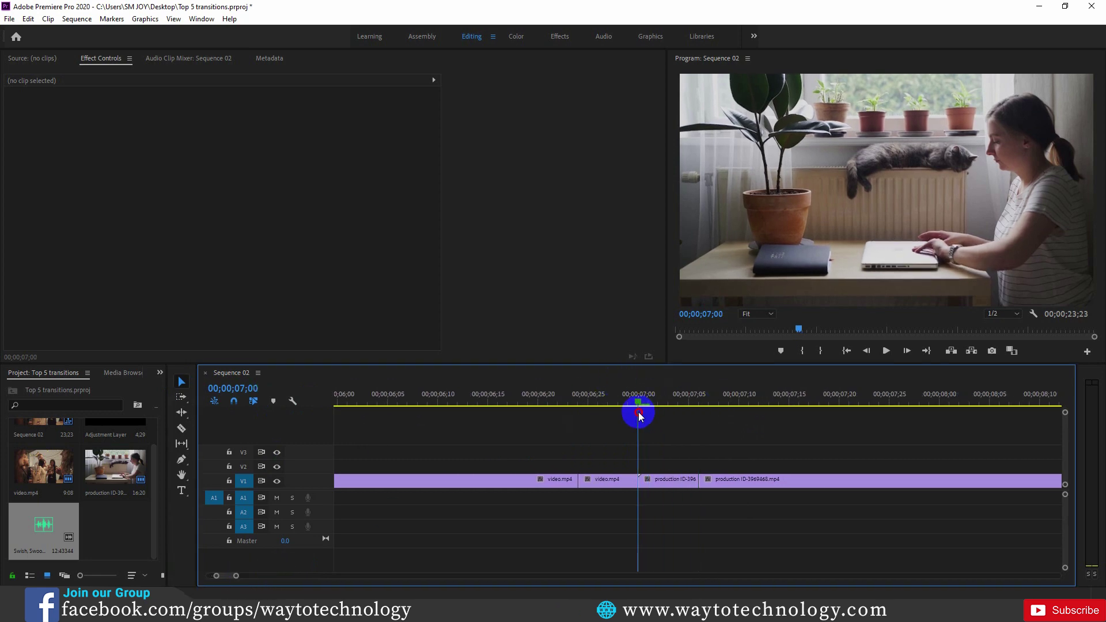
left_click(671, 479)
left_click(631, 479)
left_click(620, 479)
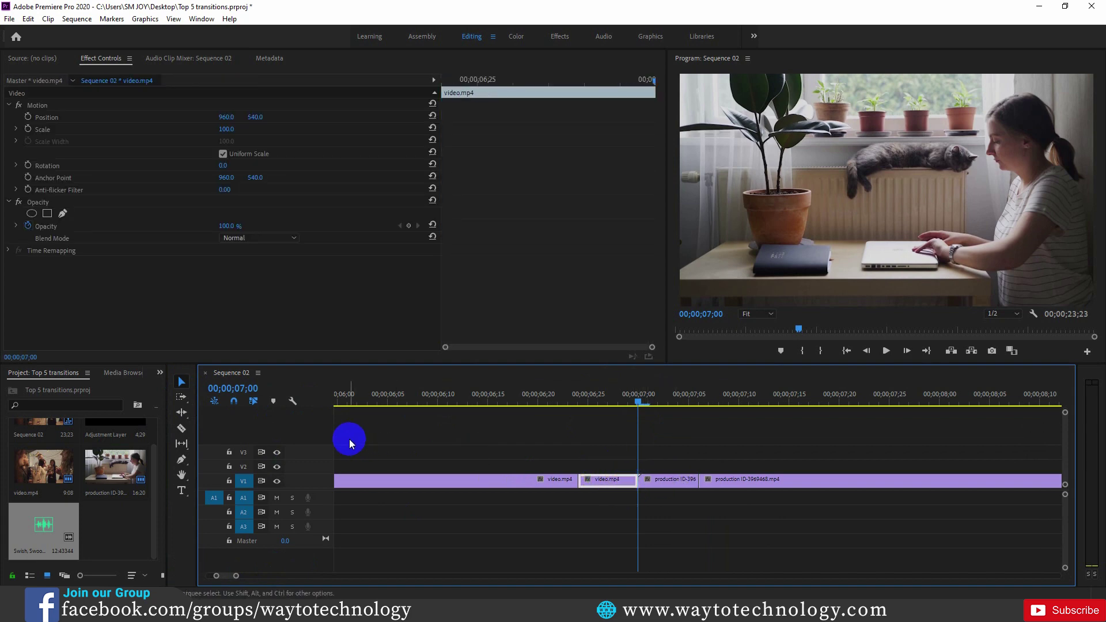
left_click(160, 372)
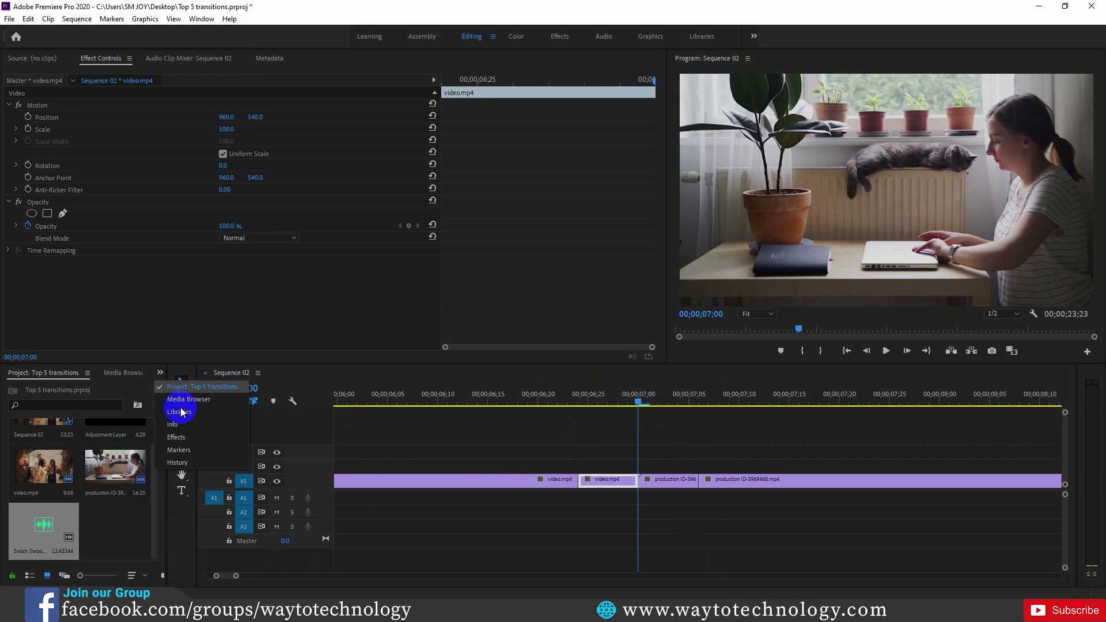
left_click(176, 438)
left_click(104, 388)
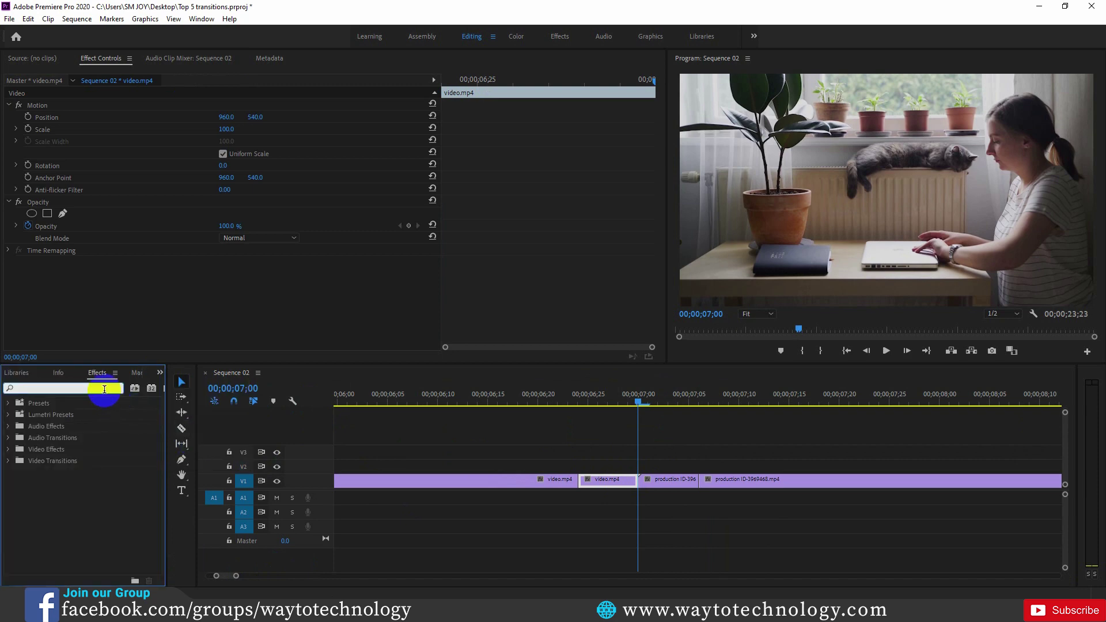
type("transfo")
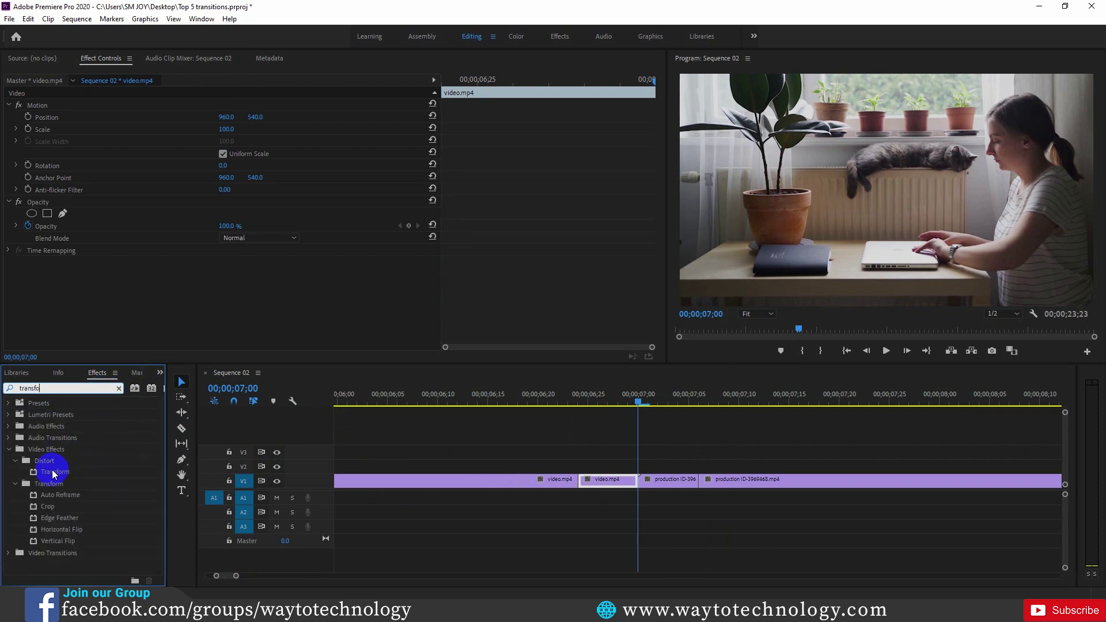
left_click_drag(52, 473, 610, 489)
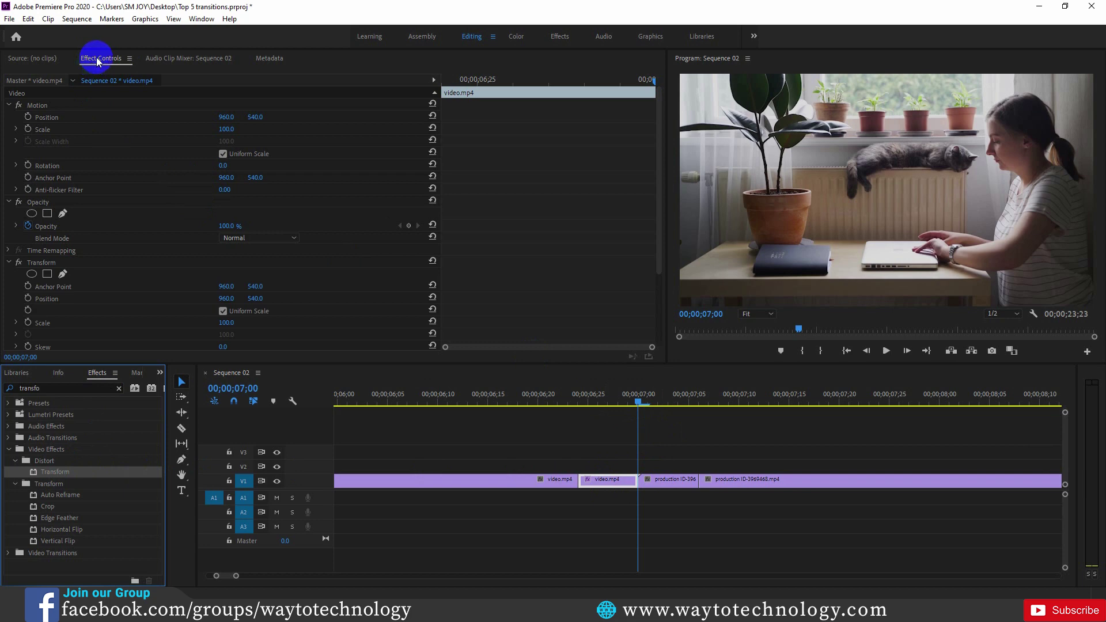
- At the start of the short video.mp4 segment, 00;00;06;24, add a Transform Scale keyframe of 100
scroll(160, 199, "down", 3)
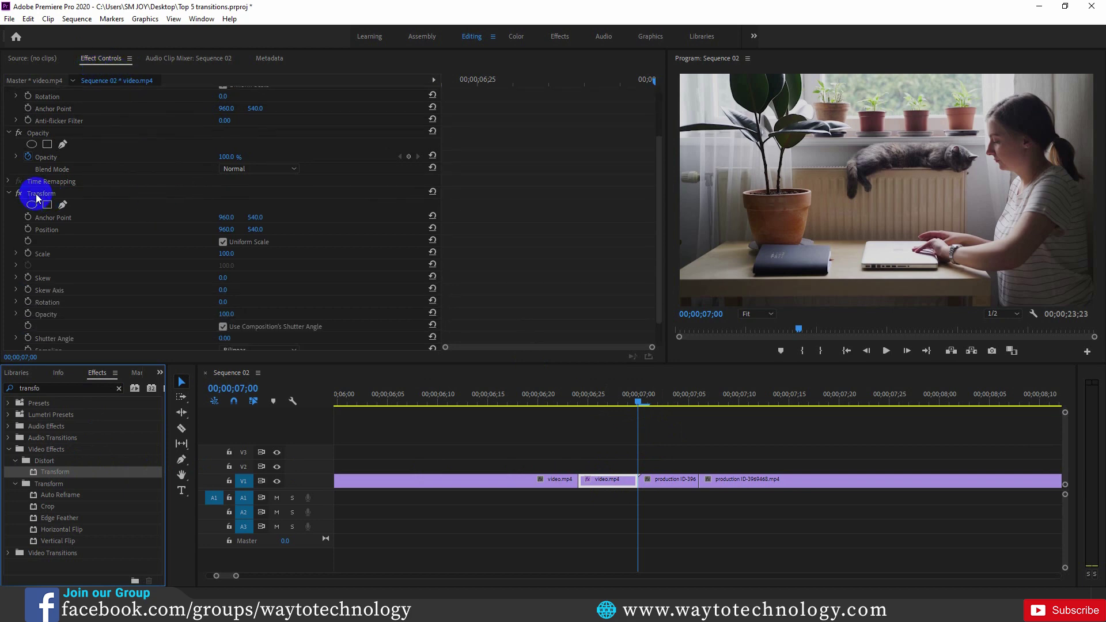
scroll(39, 198, "down", 1)
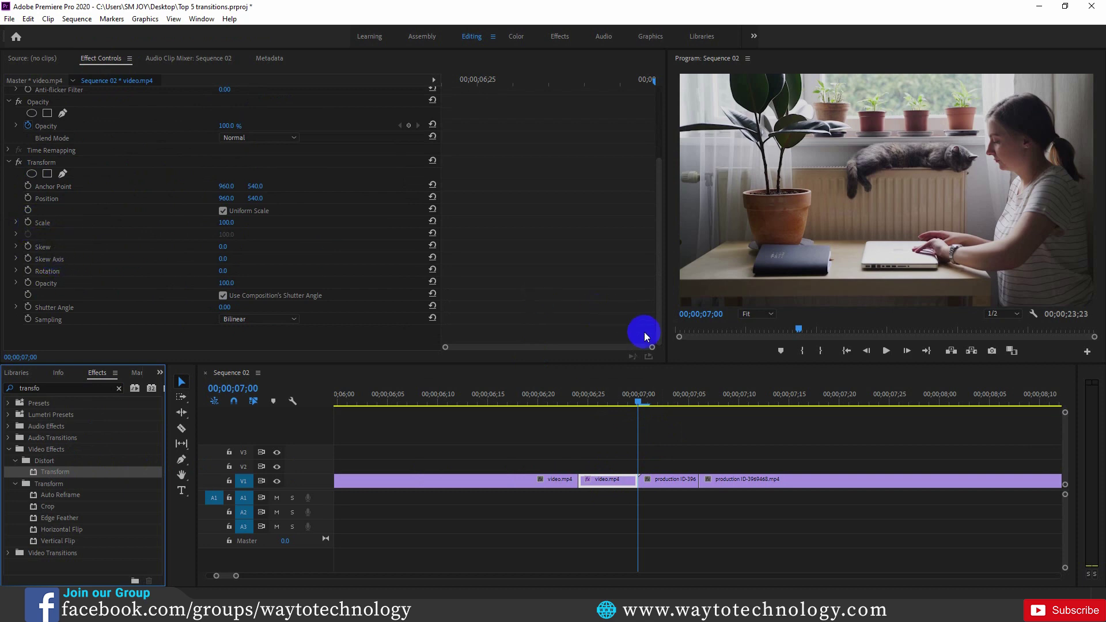
left_click_drag(638, 402, 620, 406)
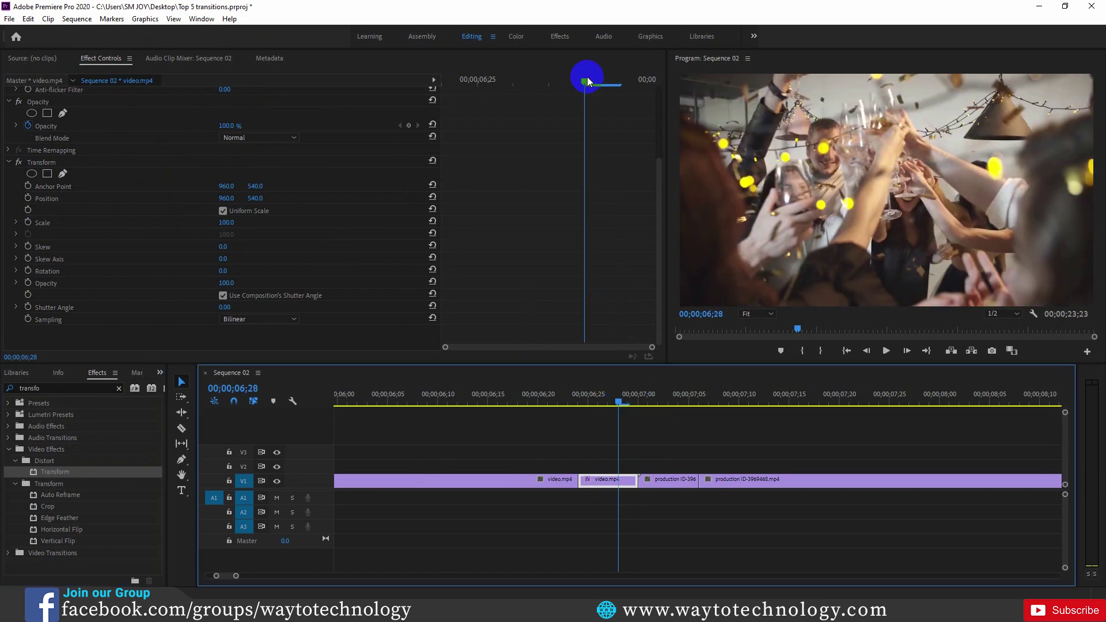
left_click_drag(582, 79, 450, 97)
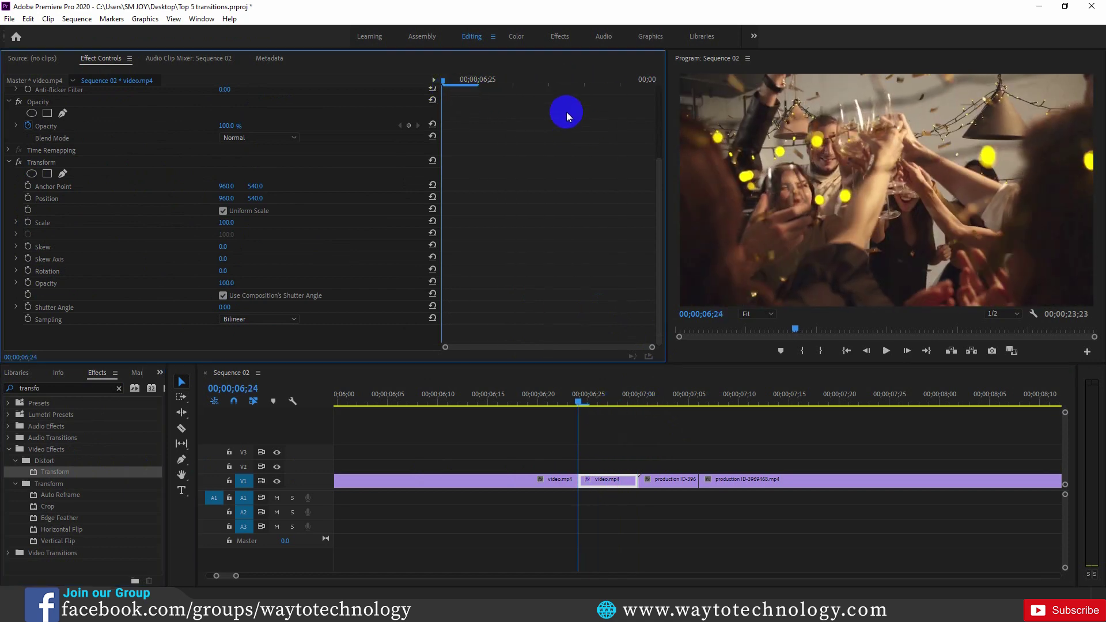
left_click(28, 223)
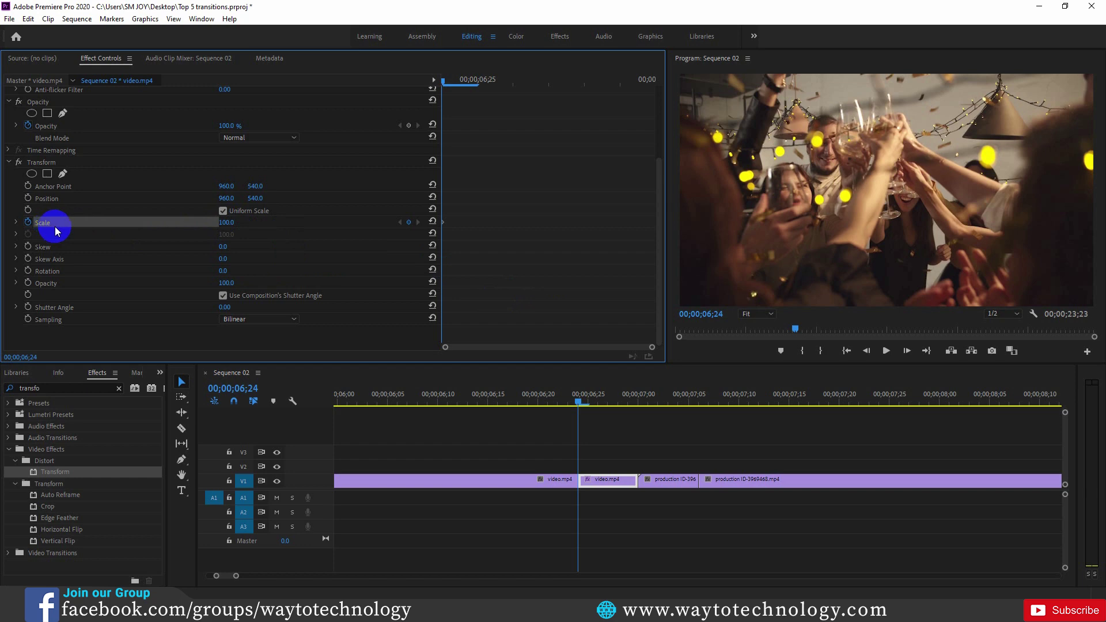
- Add a second Transform Scale keyframe of 170 and move it to the end of the short video.mp4 segment
left_click_drag(443, 81, 458, 126)
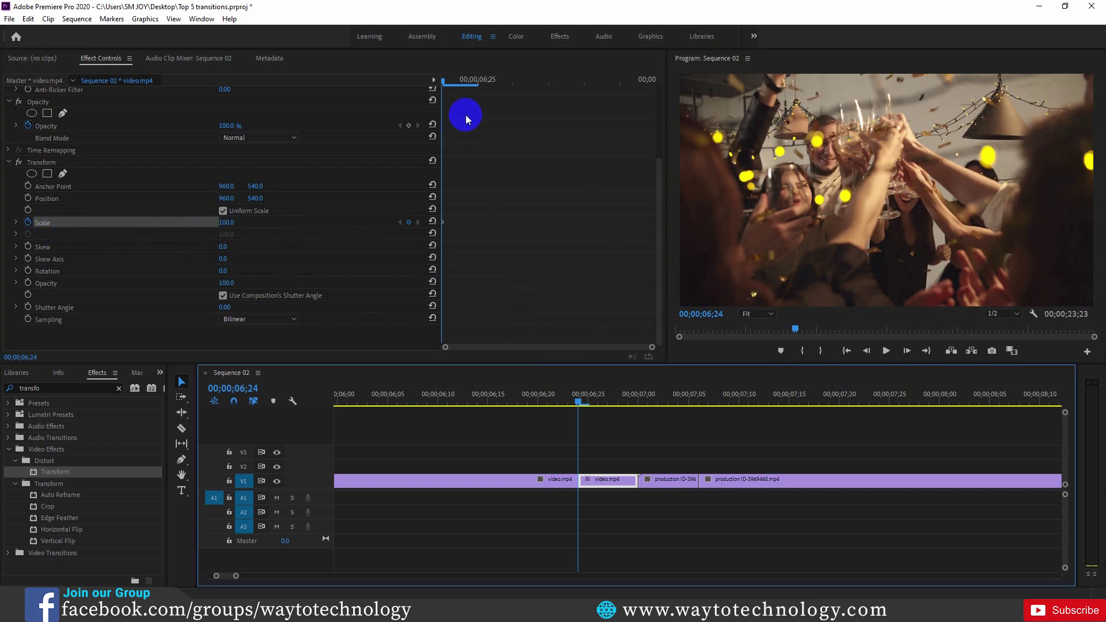
left_click_drag(444, 80, 571, 84)
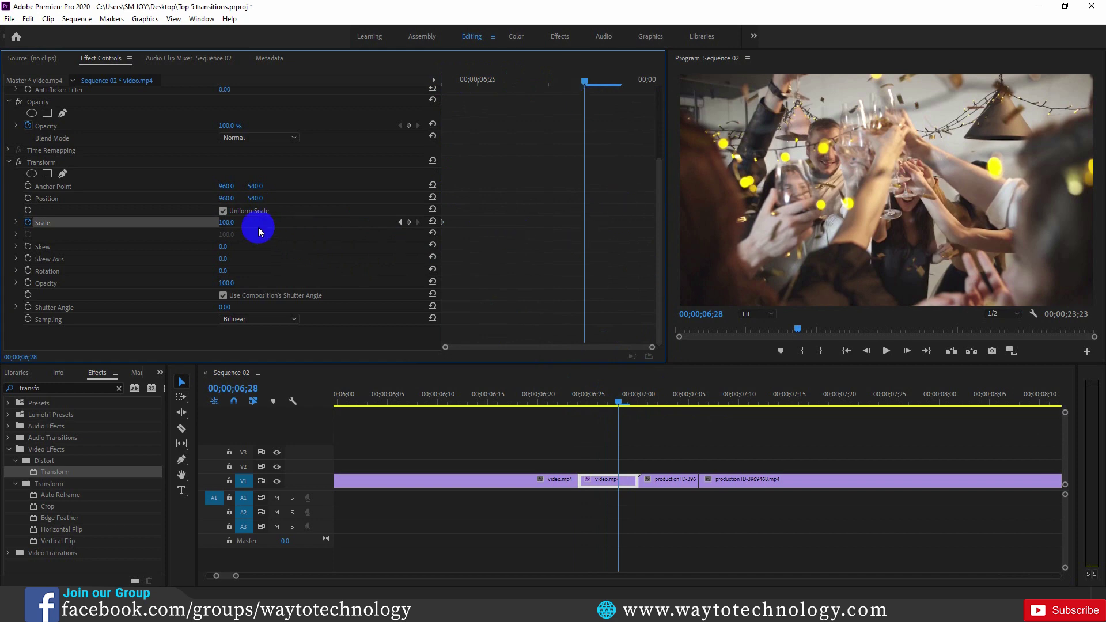
left_click(226, 223)
type("170")
key("Return")
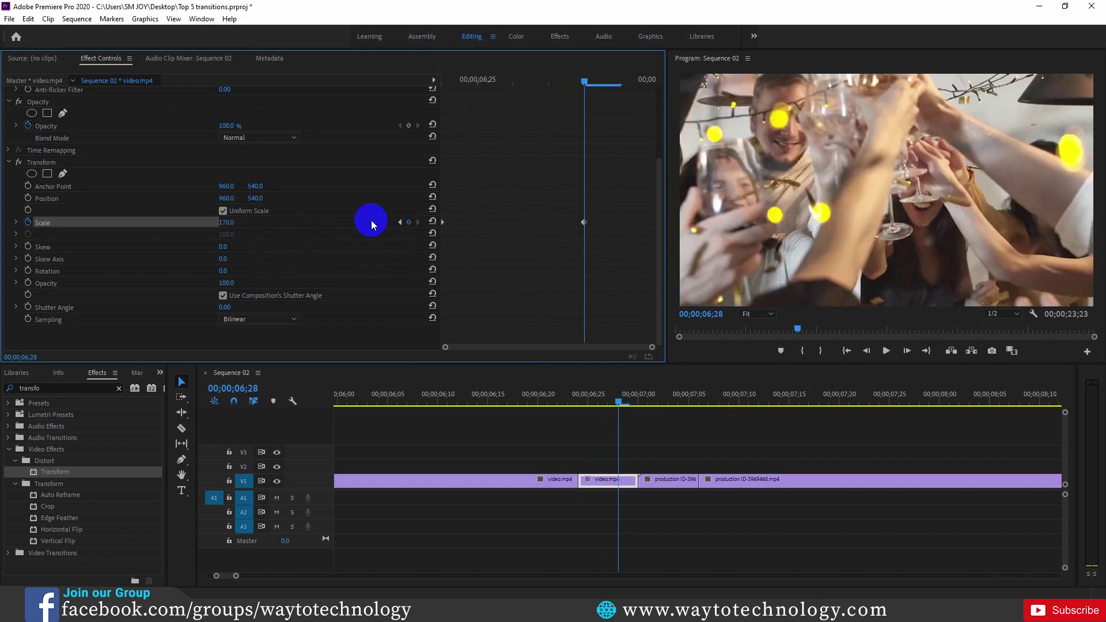
left_click_drag(585, 224, 666, 221)
- For the short video.mp4 segment's Transform effect, disable Use Composition's Shutter Angle and set the Shutter Angle to 360
left_click_drag(627, 403, 617, 425)
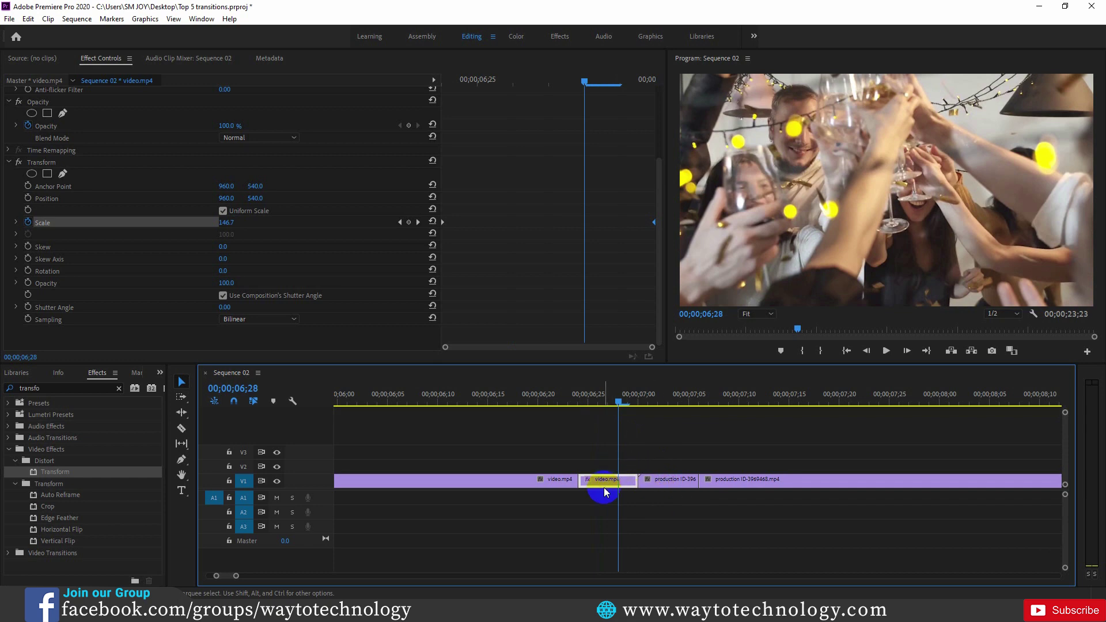
mouse_move(616, 406)
left_mouse_down()
mouse_move(594, 406)
mouse_move(617, 409)
left_mouse_up()
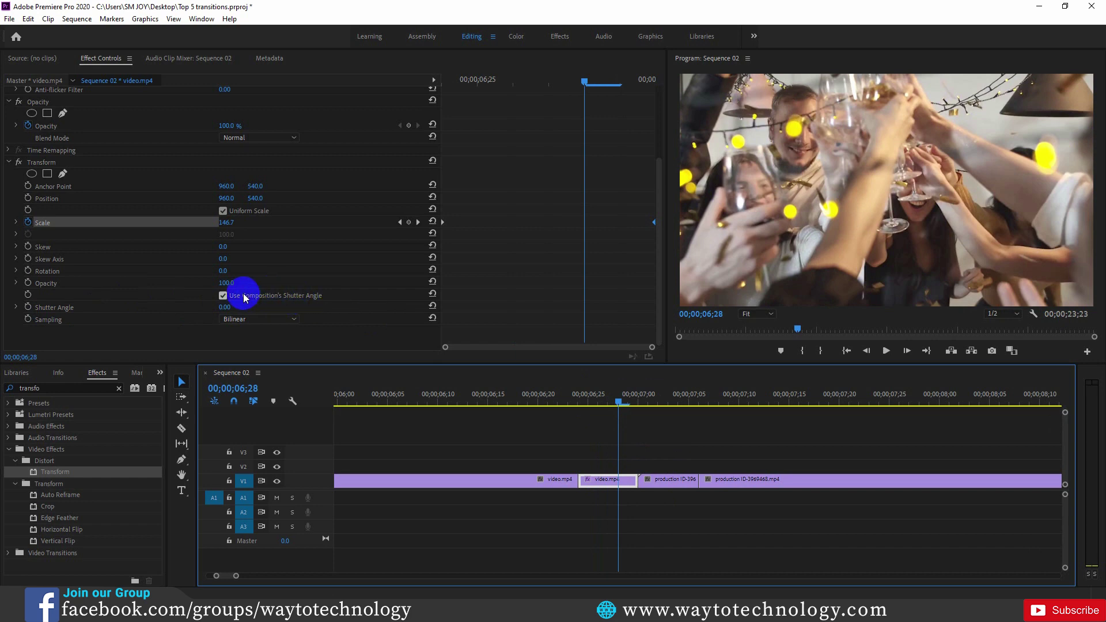
left_click(223, 295)
left_click(226, 307)
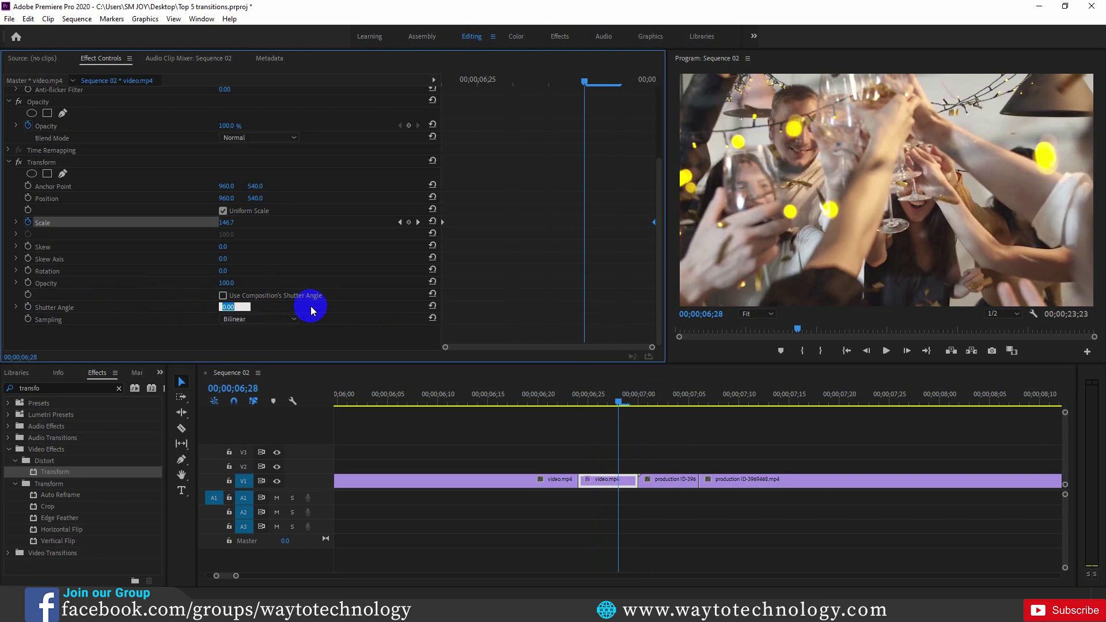
type("360")
key("Return")
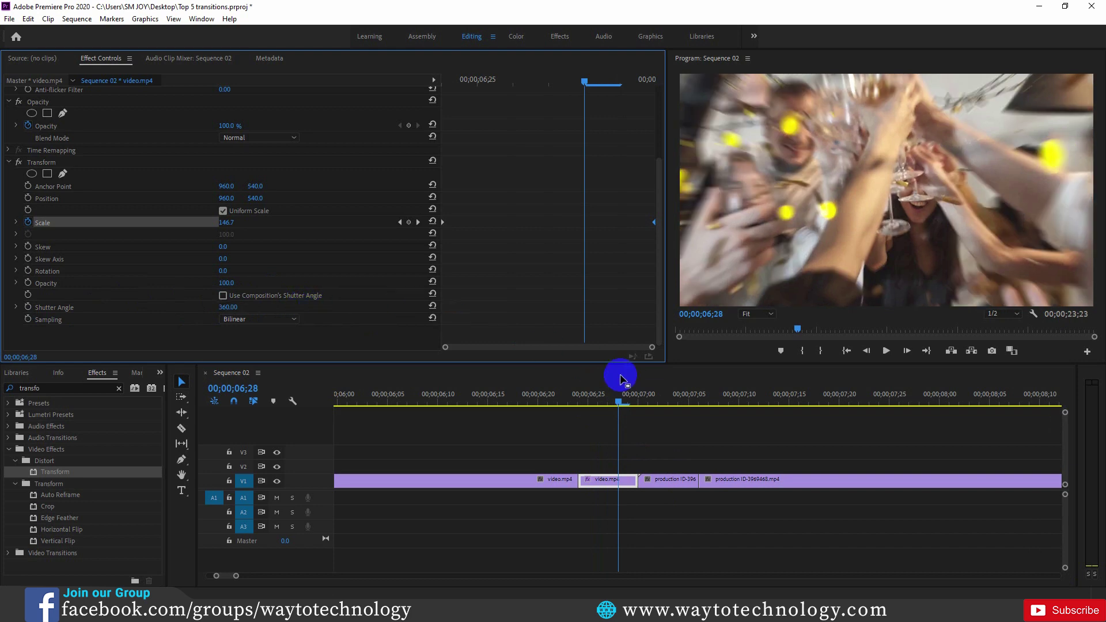
- Apply the Distort Transform effect to the short production ID-3969468.mp4 segment starting at 00;00;07;00
left_click(612, 403)
mouse_move(612, 403)
left_mouse_down()
mouse_move(599, 402)
mouse_move(634, 403)
mouse_move(624, 410)
left_mouse_up()
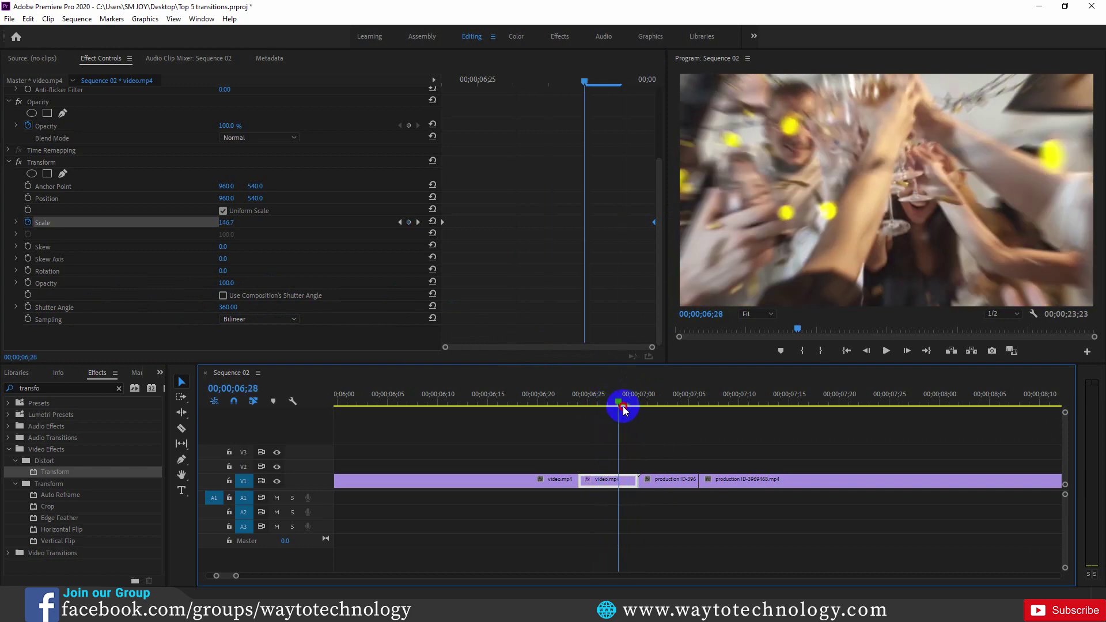
left_click_drag(626, 410, 642, 410)
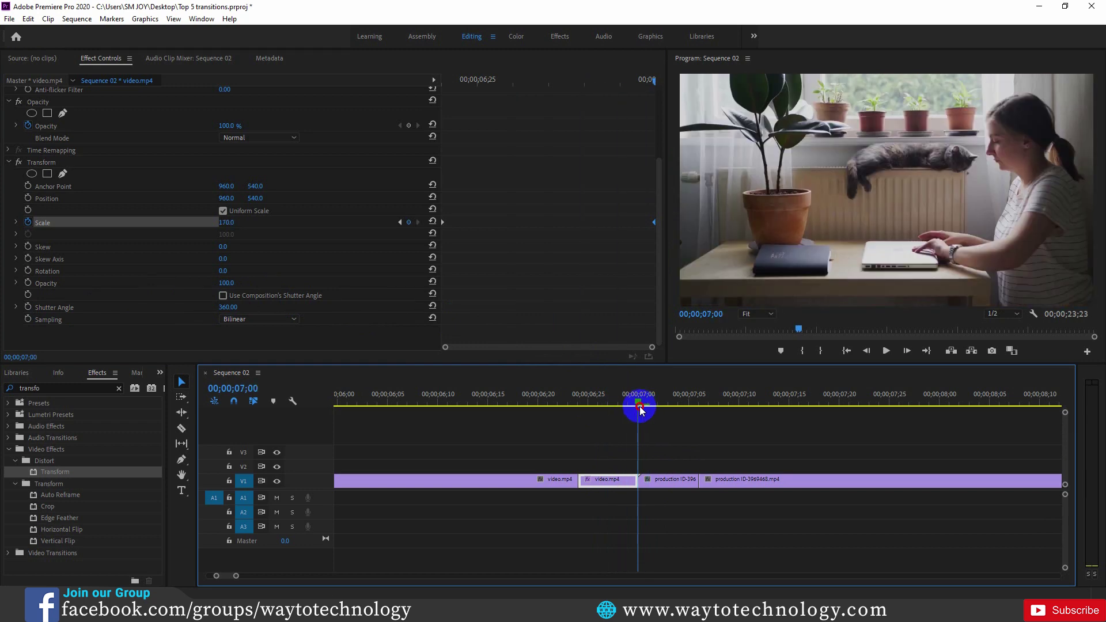
left_click(665, 478)
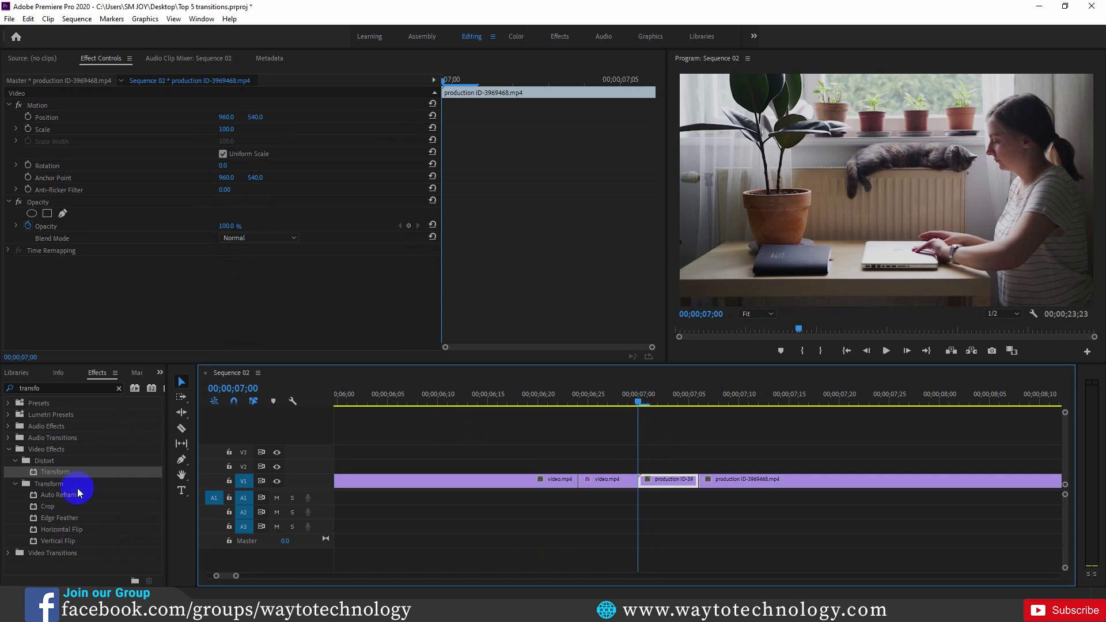
left_click_drag(46, 472, 662, 484)
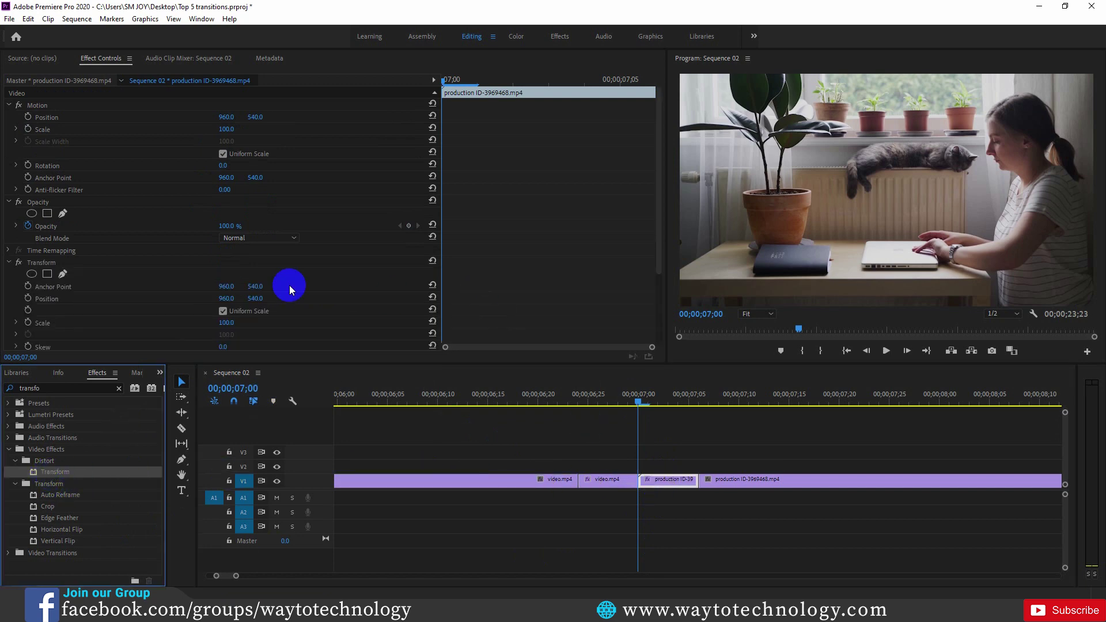
- Add a Transform Scale keyframe of 170 at 00;00;07;00, the start of the short production ID-3969468.mp4 segment
scroll(116, 253, "down", 3)
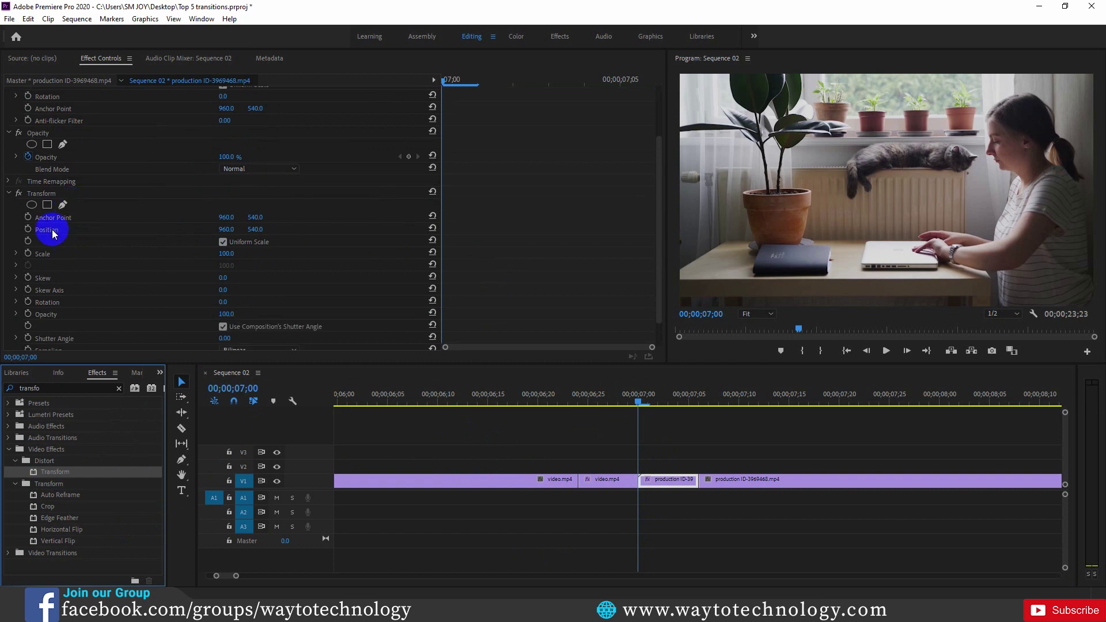
scroll(41, 253, "down", 1)
left_click(28, 230)
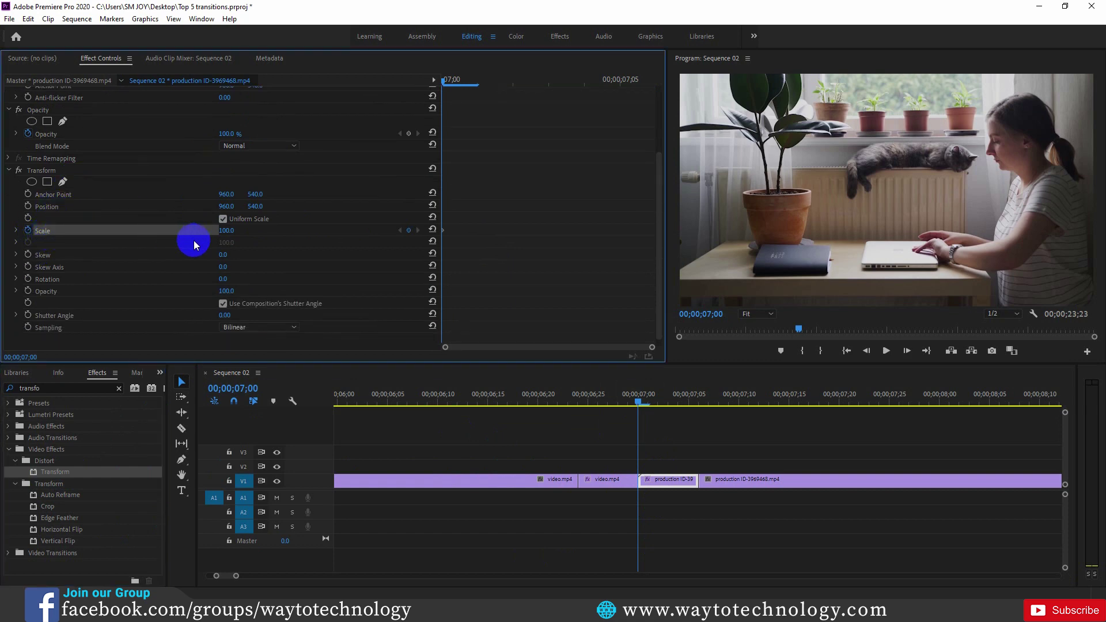
left_click(227, 232)
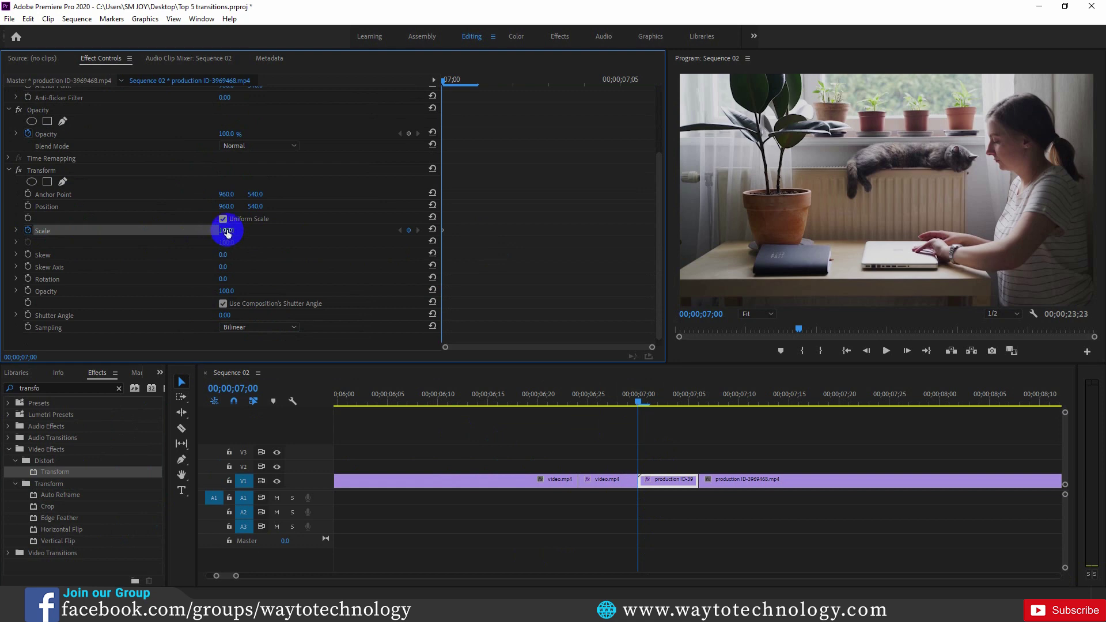
left_click(226, 232)
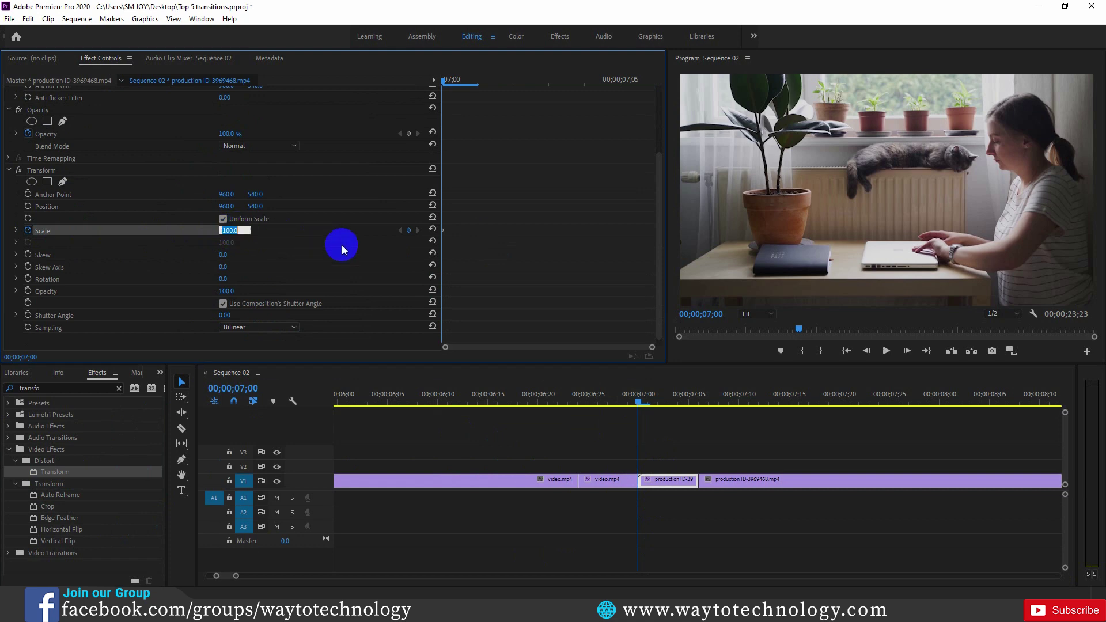
type("1")
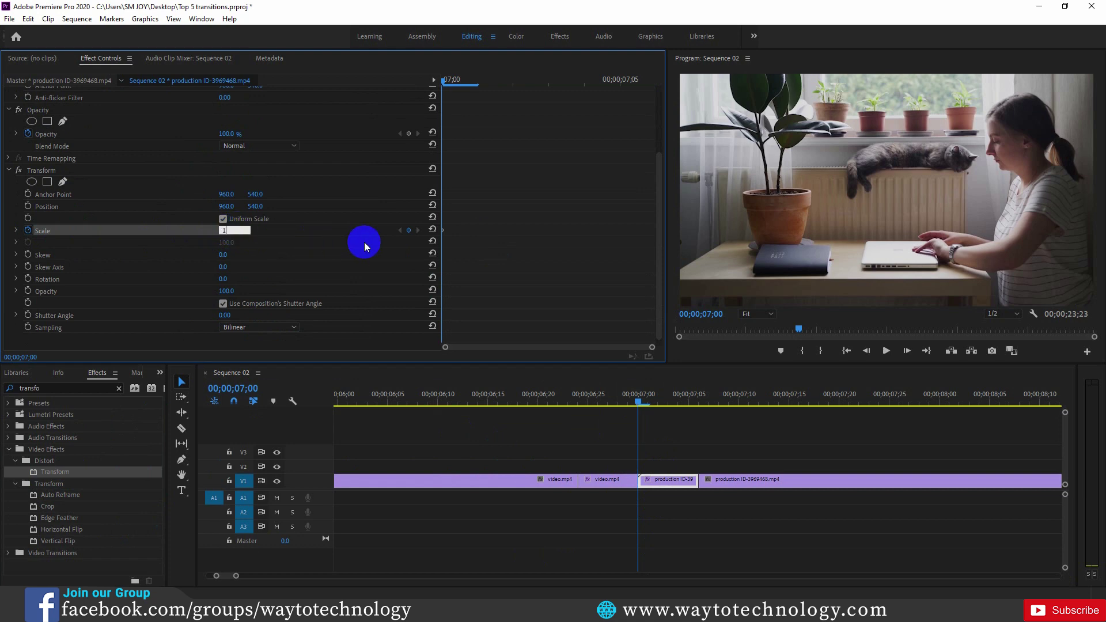
key("Return")
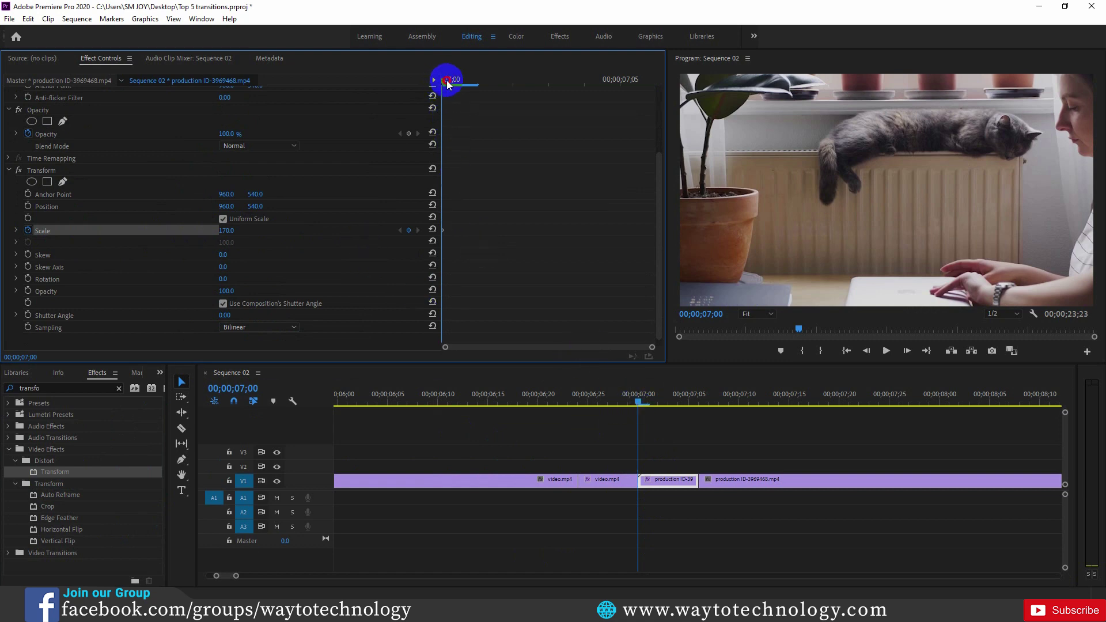
- Add a Transform Scale keyframe of 100 and move it to the end of the short production ID-3969468.mp4 segment
left_click_drag(442, 81, 513, 81)
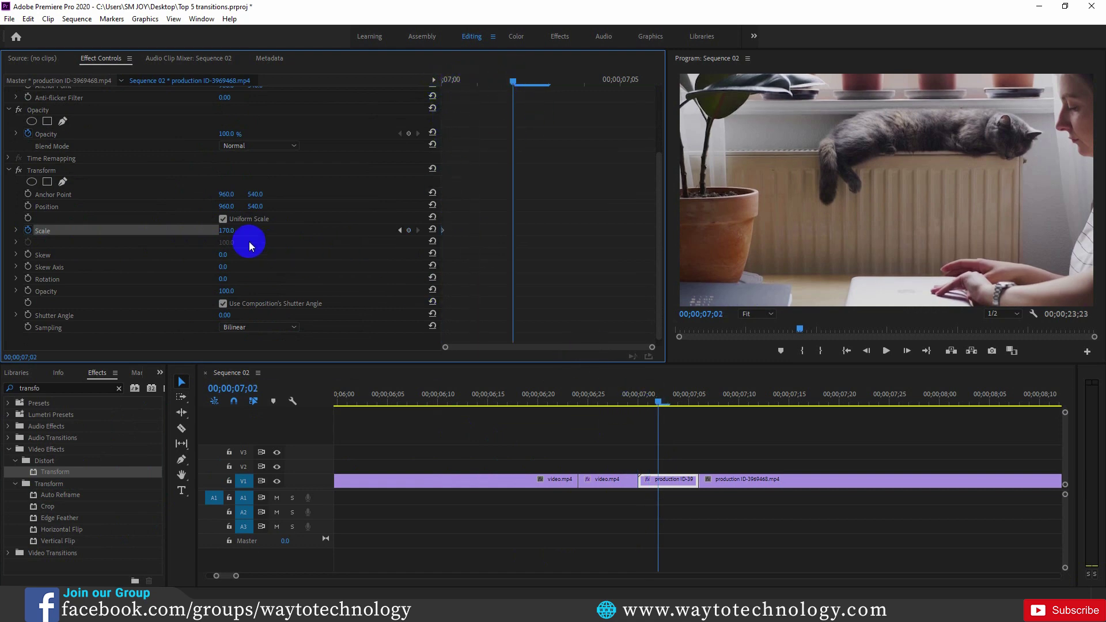
left_click(226, 230)
type("1")
key("Return")
left_click_drag(511, 230, 661, 234)
- Preview the transition, disable Use Composition's Shutter Angle for the short production ID-3969468.mp4 segment's Transform, and set its Shutter Angle to 360
left_click_drag(658, 423, 507, 406)
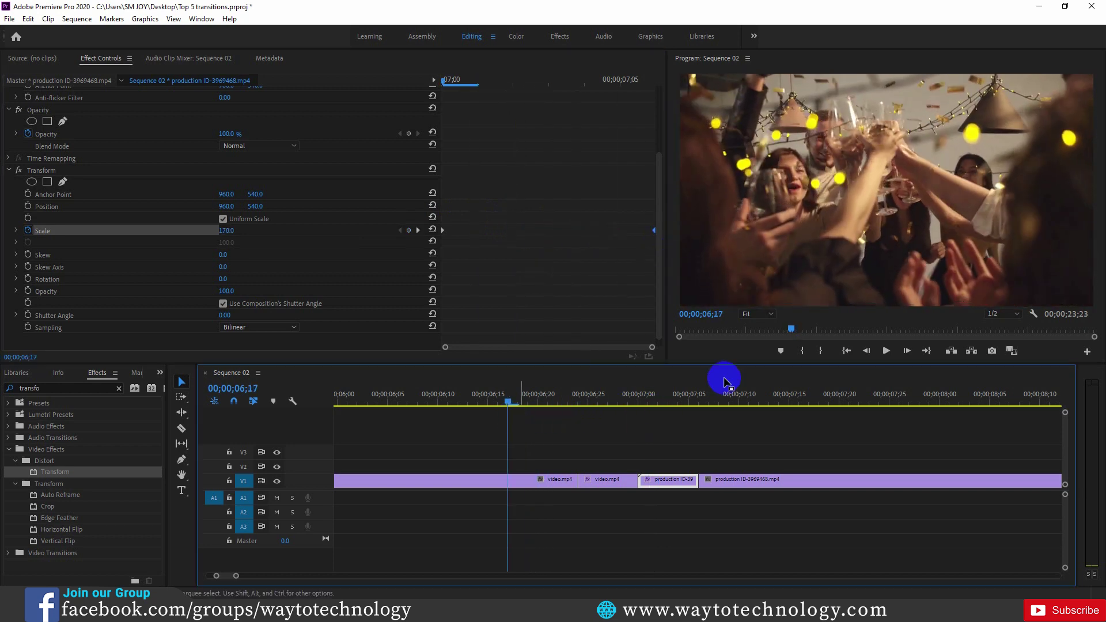
left_click(886, 351)
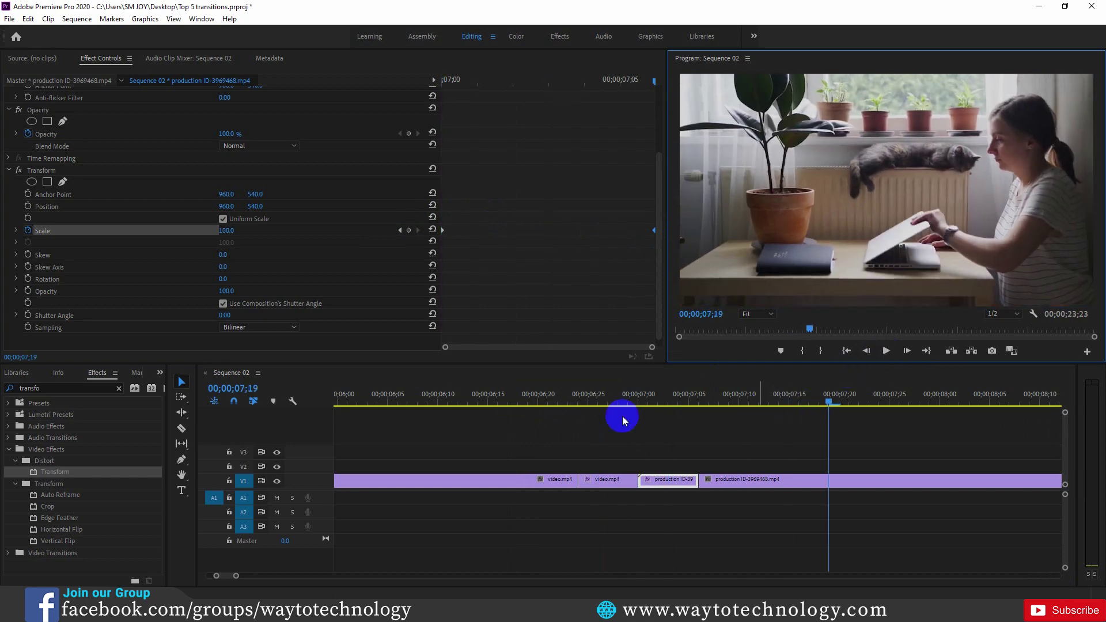
left_click_drag(538, 400, 611, 407)
left_click_drag(624, 408, 658, 409)
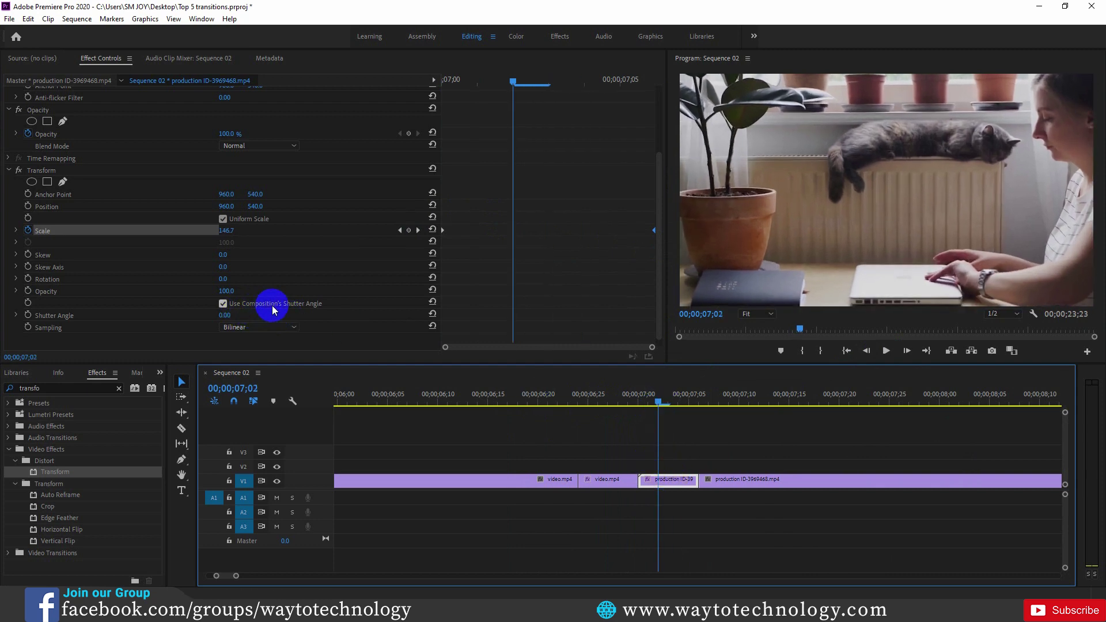
left_click(224, 304)
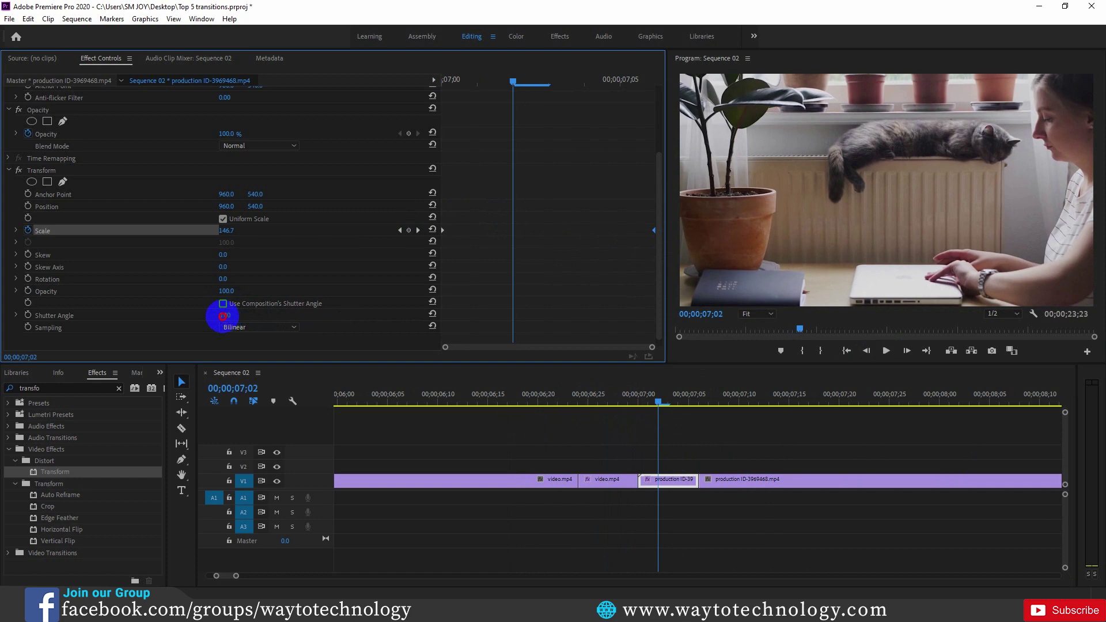
left_click(223, 316)
type("360")
key("Return")
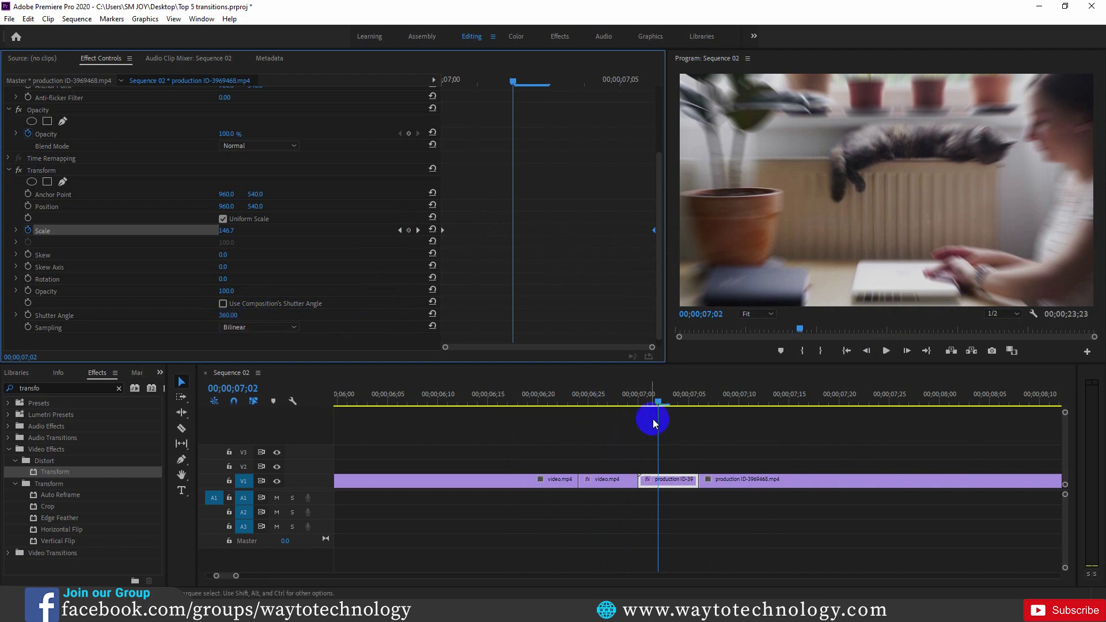
- Place the Swish, Swoosh, Cutscene sound effect on A1 so that its first swoosh lies under the cut at 00;00;07;00
left_click_drag(659, 401, 554, 410)
left_click(886, 350)
left_click_drag(819, 405, 637, 413)
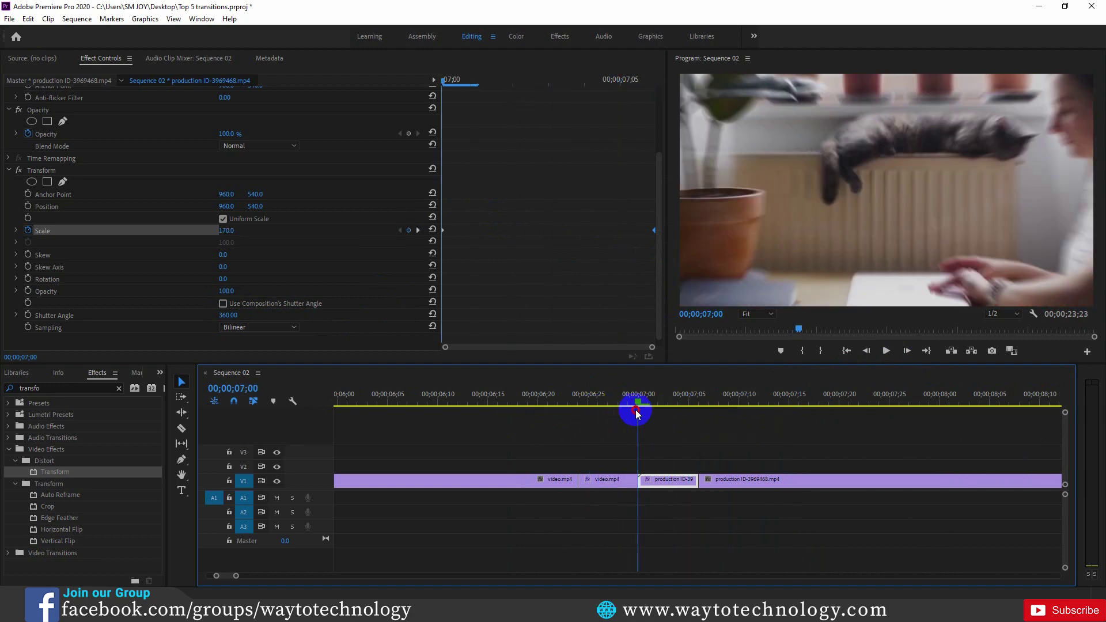
left_click(160, 373)
left_click(191, 386)
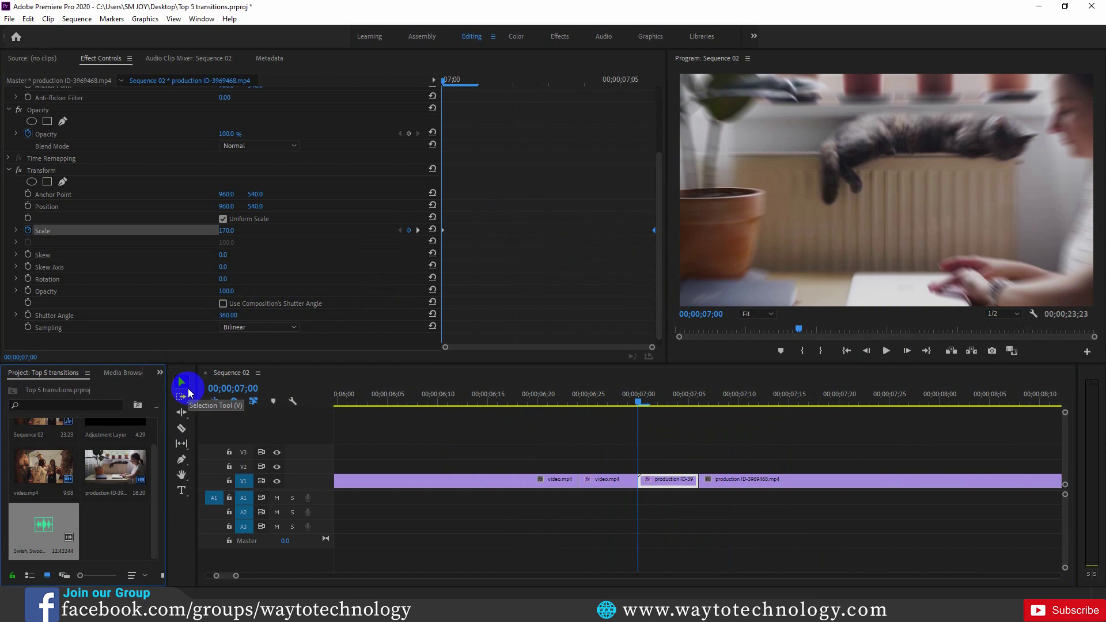
left_click(98, 542)
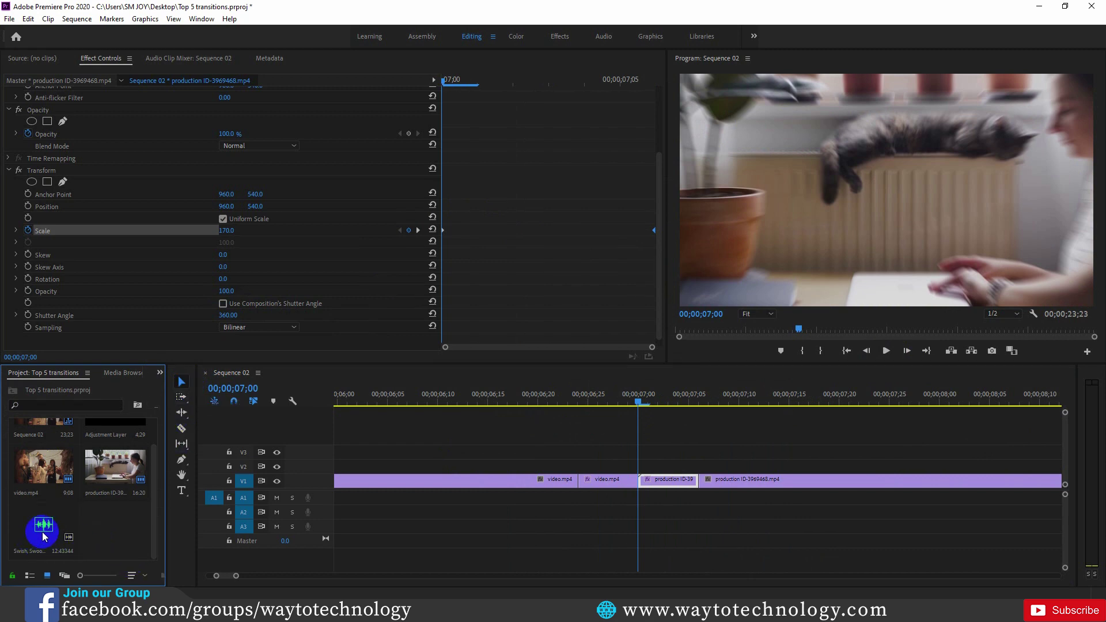
left_click_drag(44, 530, 674, 502)
left_click(682, 500)
- Play back the zoom transition around 00;00;07;00 to check how the swoosh sound matches it
left_click(639, 397)
left_click_drag(639, 398, 607, 401)
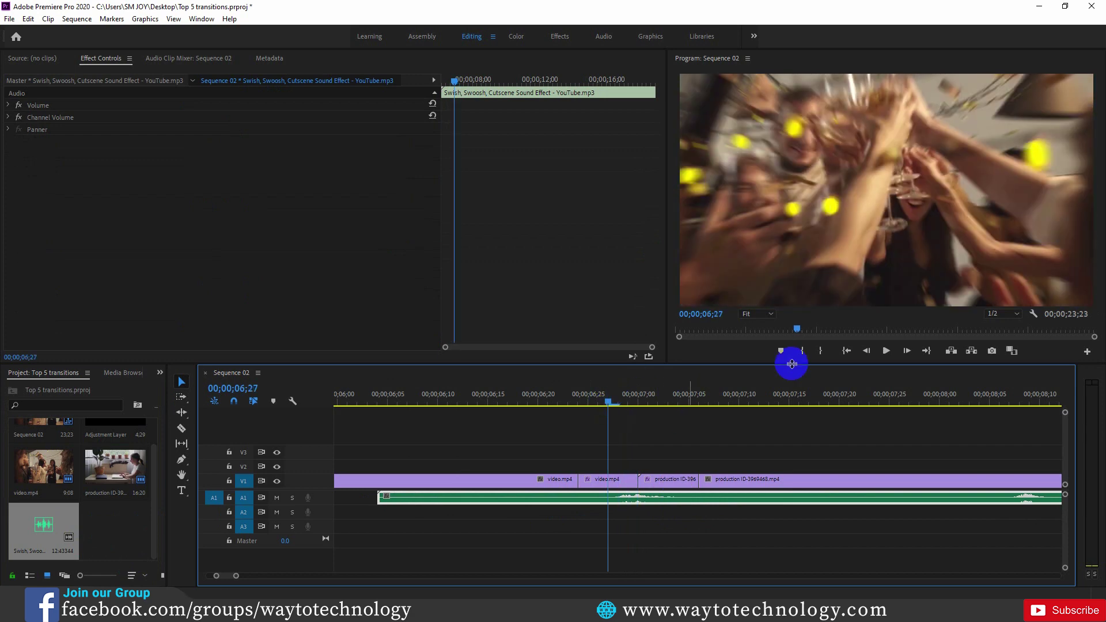
left_click(886, 350)
left_click(886, 351)
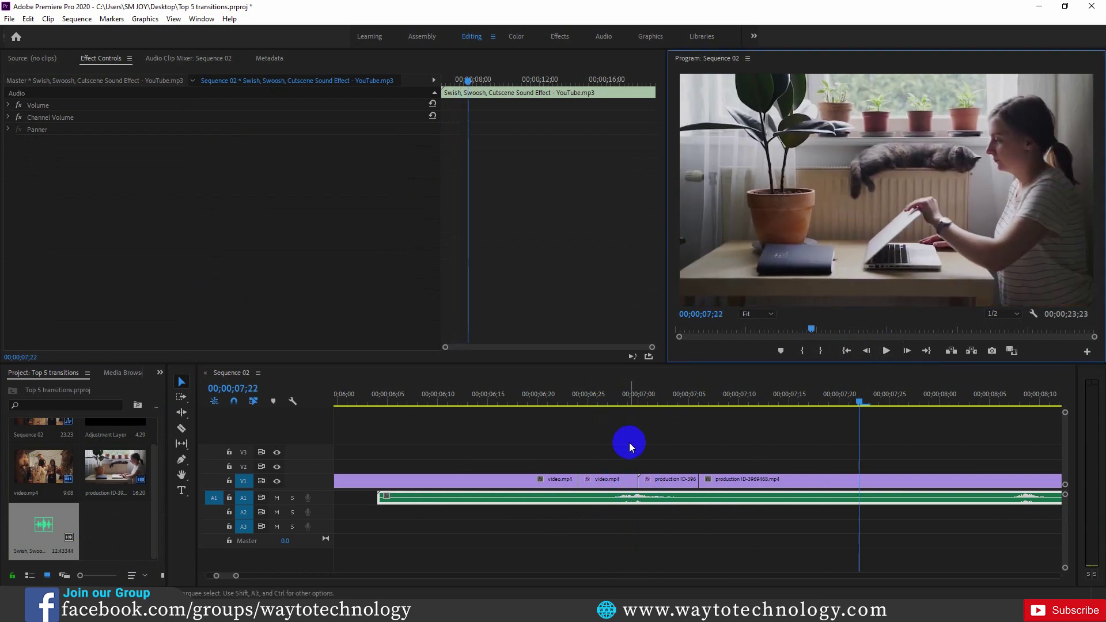
left_click(580, 406)
left_click(885, 350)
left_click(886, 350)
left_click_drag(239, 575, 328, 573)
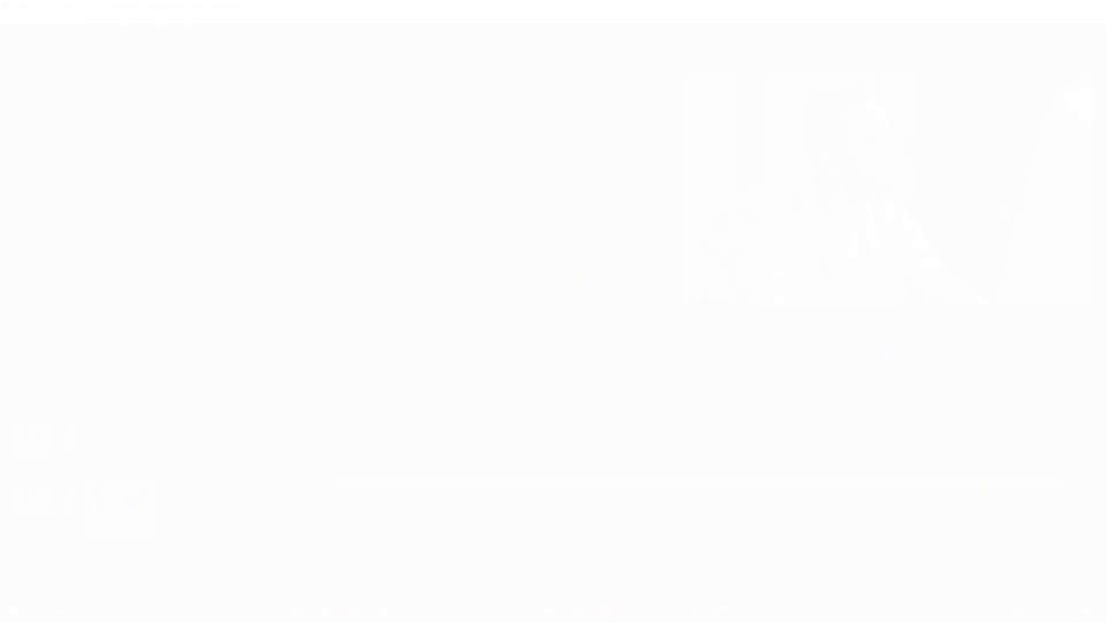
- Preview the cut between video24.mp4 and video_2.mp4 at 00;00;01;01, and place the Adjustment Layer on V2 across it
left_click(885, 350)
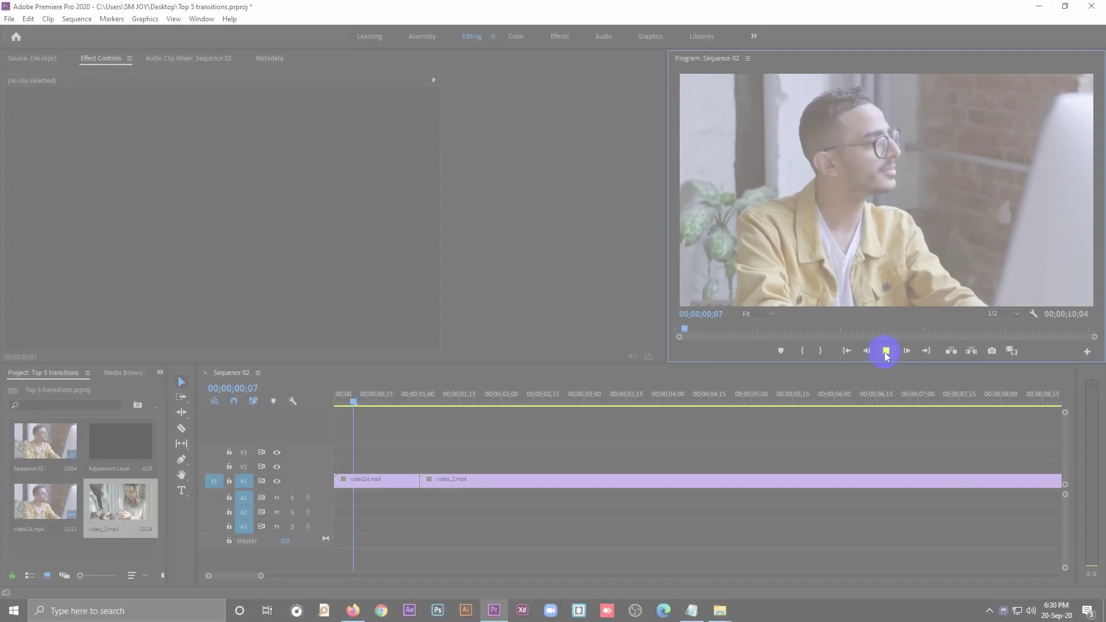
left_click(885, 351)
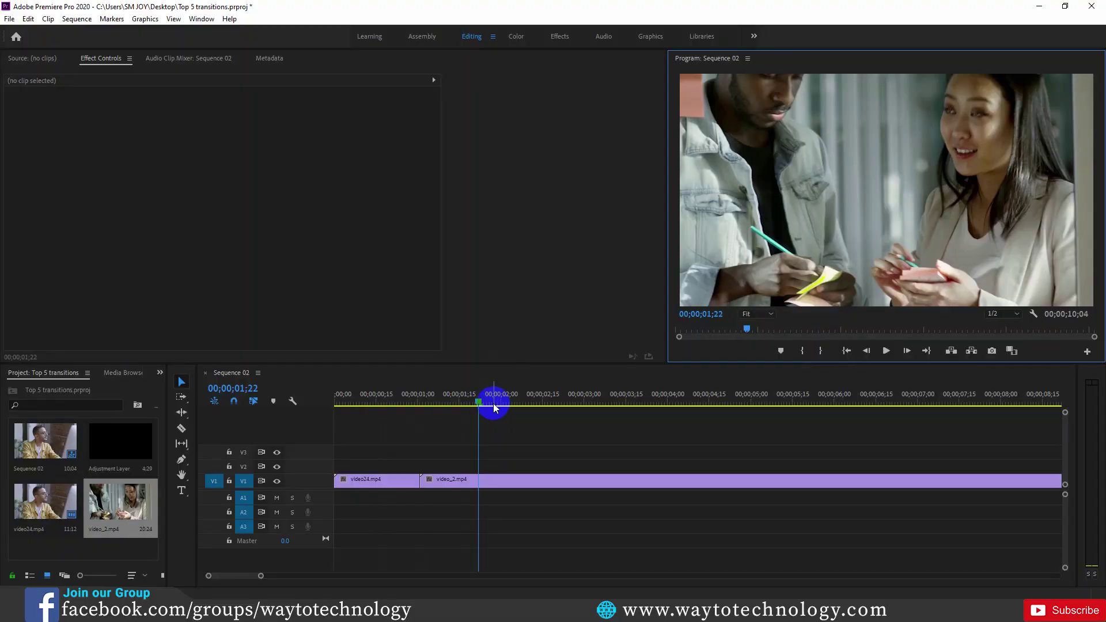
left_click_drag(484, 398, 419, 412)
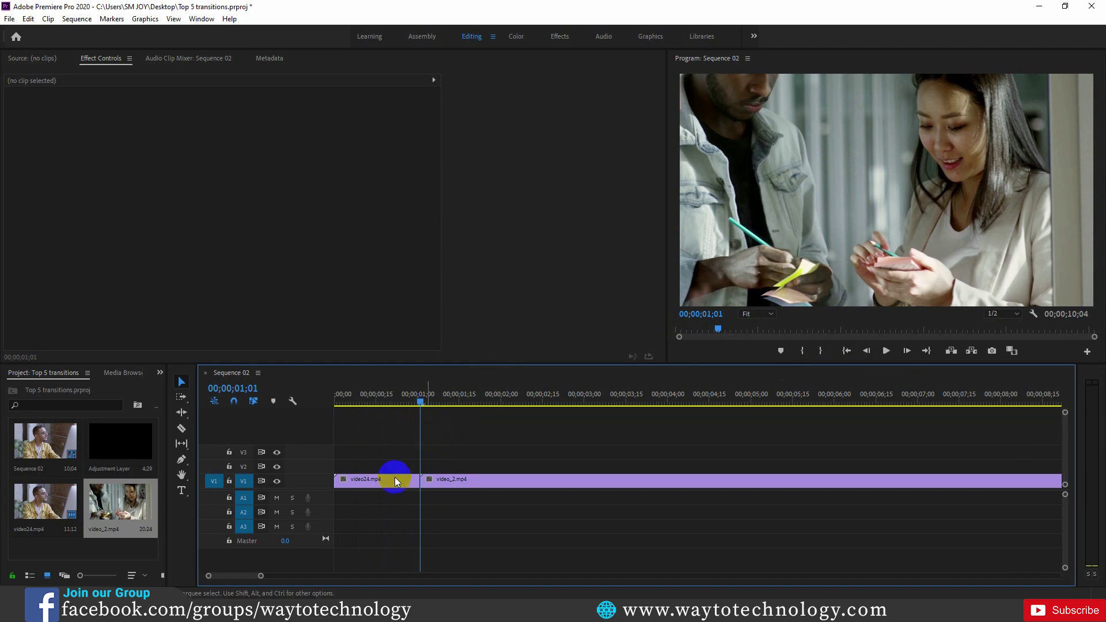
mouse_move(422, 402)
left_mouse_down()
mouse_move(410, 401)
mouse_move(423, 405)
left_mouse_up()
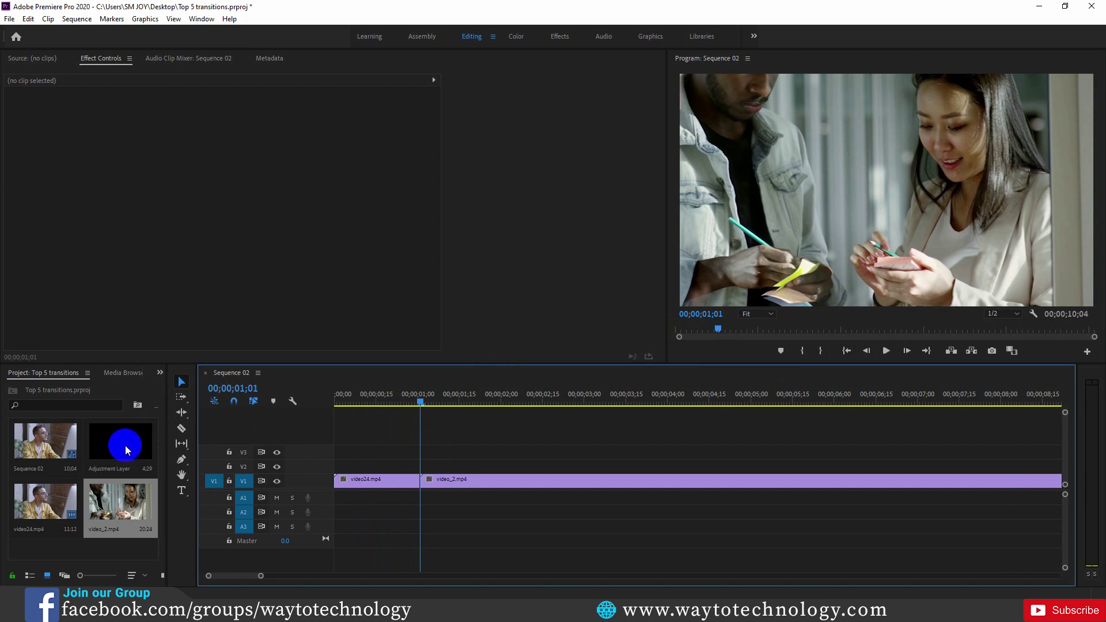
left_click_drag(116, 445, 344, 470)
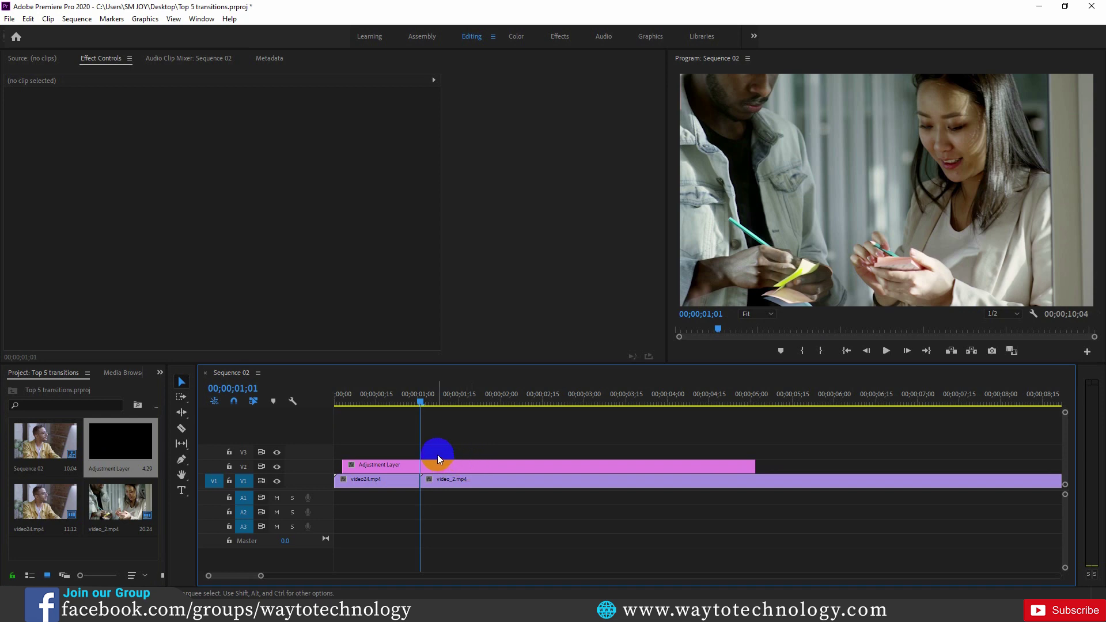
- Find the Invert video effect and apply it to the Adjustment Layer on V2
left_click(160, 372)
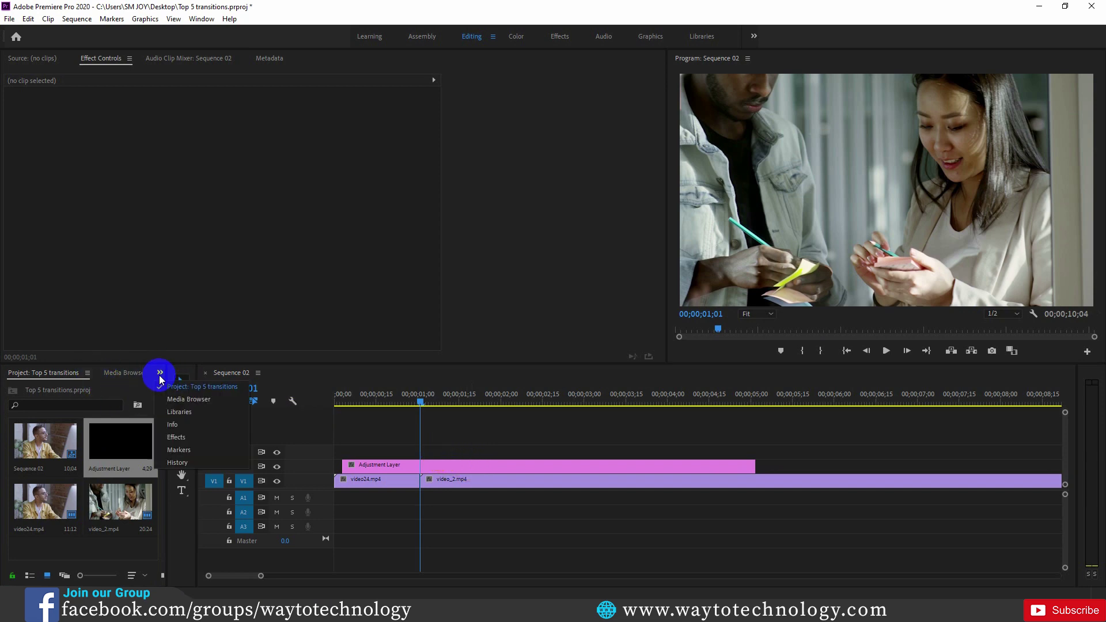
left_click(175, 437)
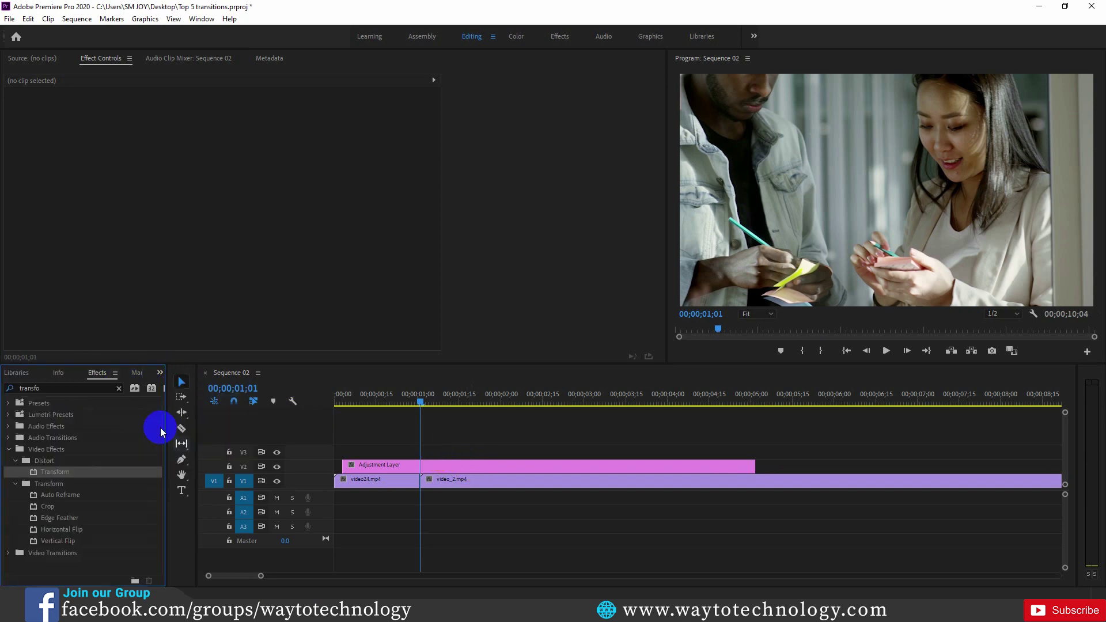
left_click(97, 387)
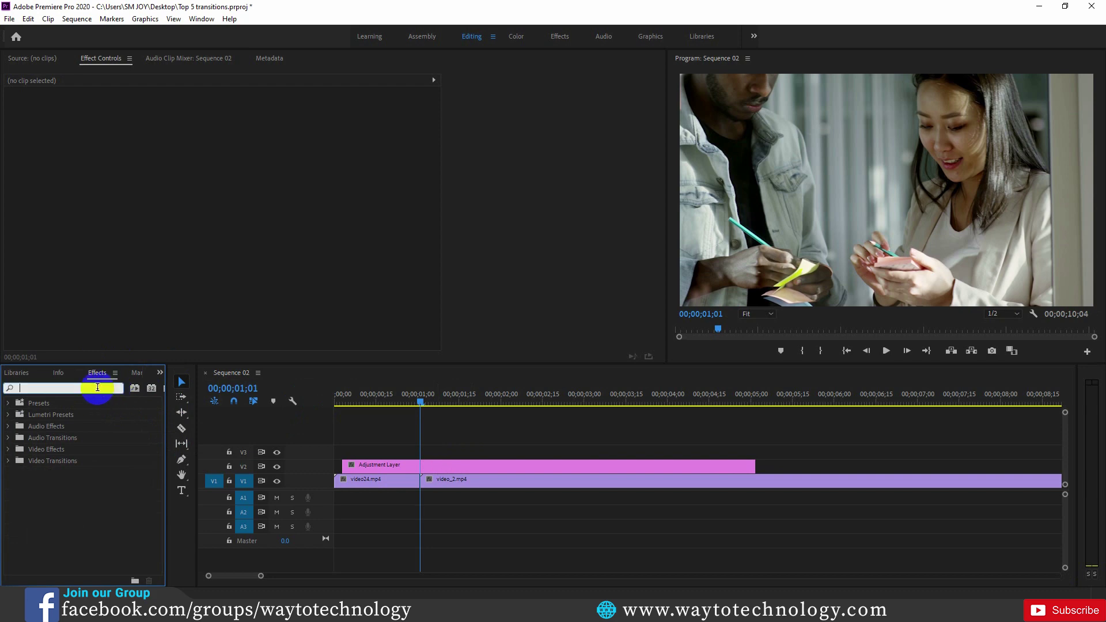
type("invert")
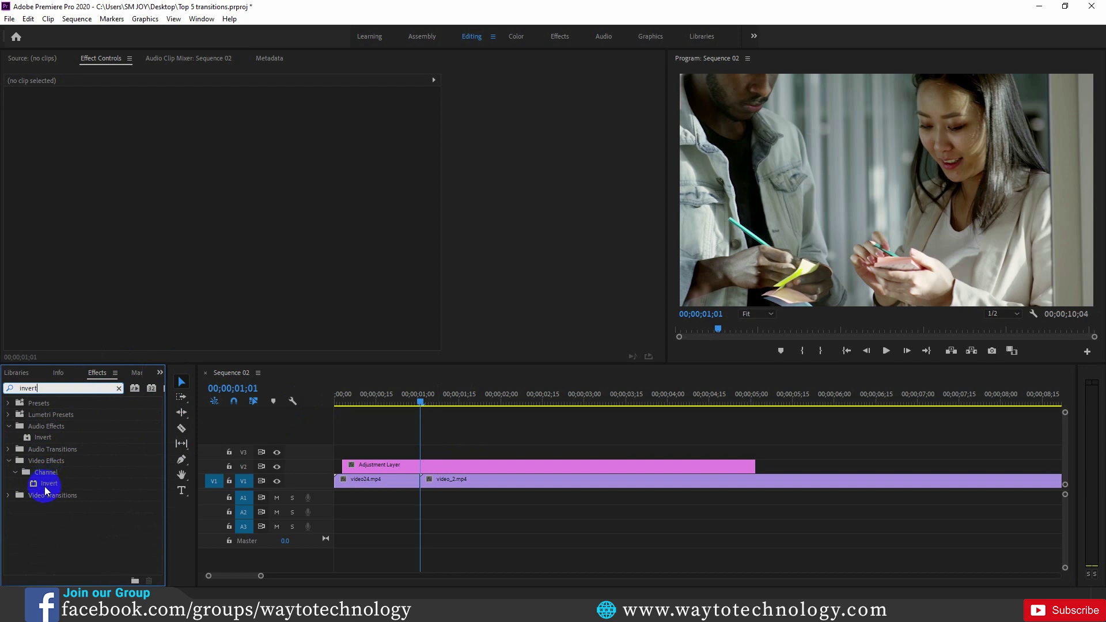
left_click_drag(45, 486, 431, 467)
left_click(431, 467)
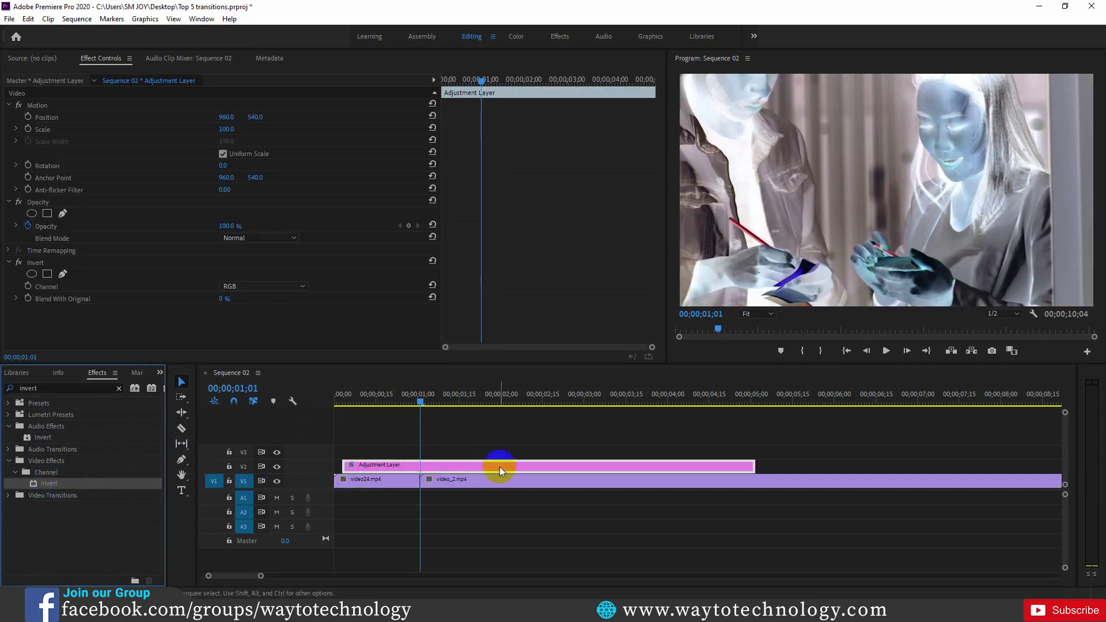
- Split the Adjustment Layer after the clip cut with the Razor tool at 00;00;01;02, 00;00;01;03 and 00;00;01;04
left_click_drag(395, 403, 417, 406)
left_click(301, 554)
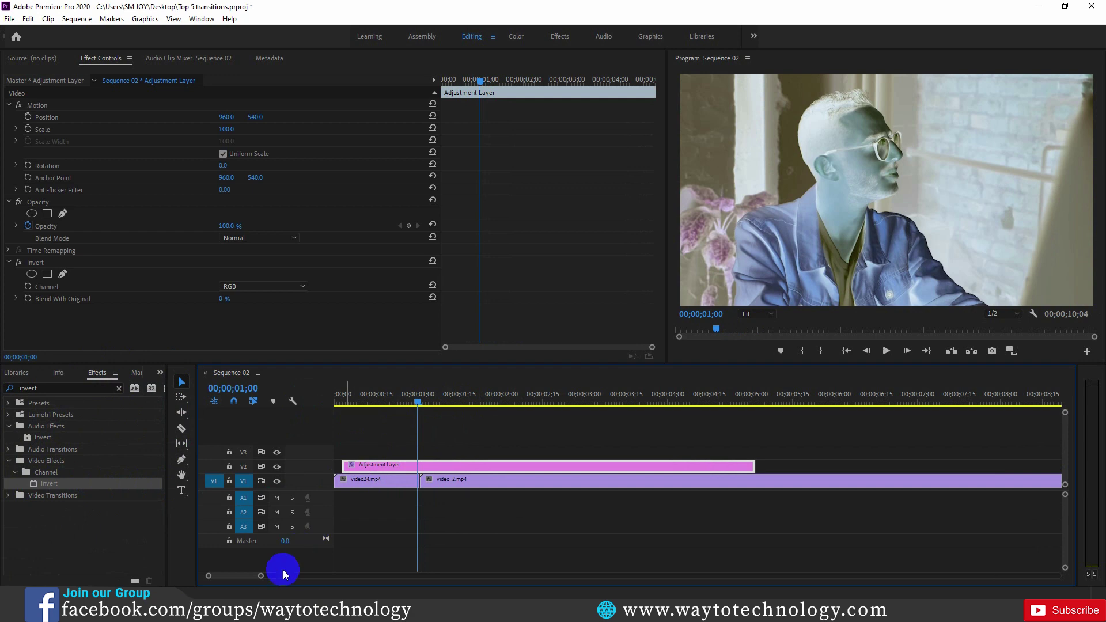
left_click_drag(262, 577, 235, 575)
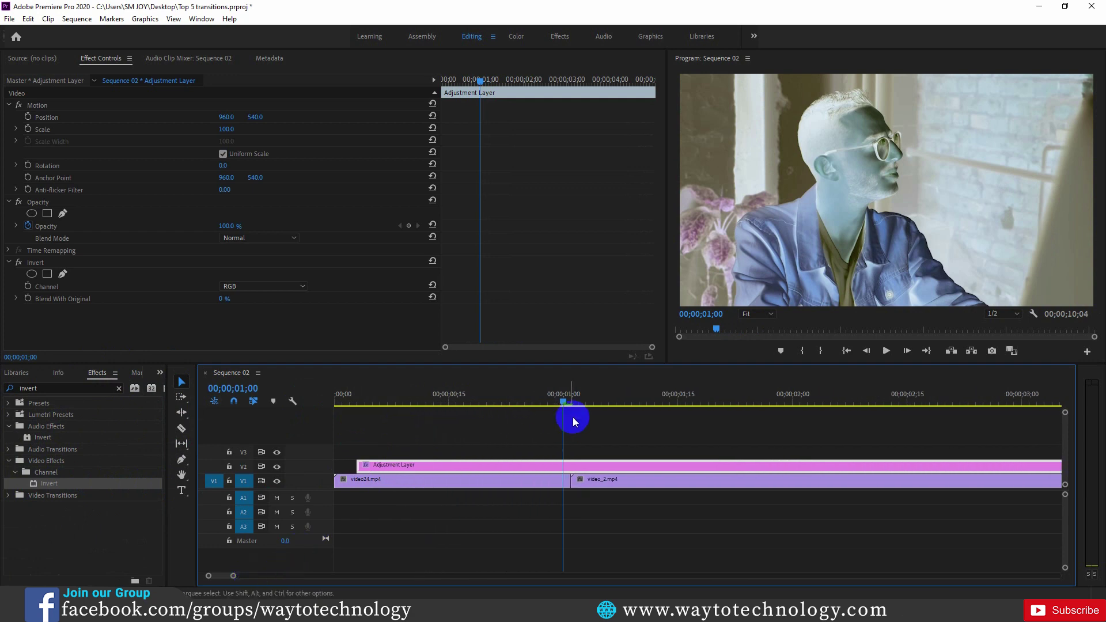
left_click_drag(563, 400, 570, 406)
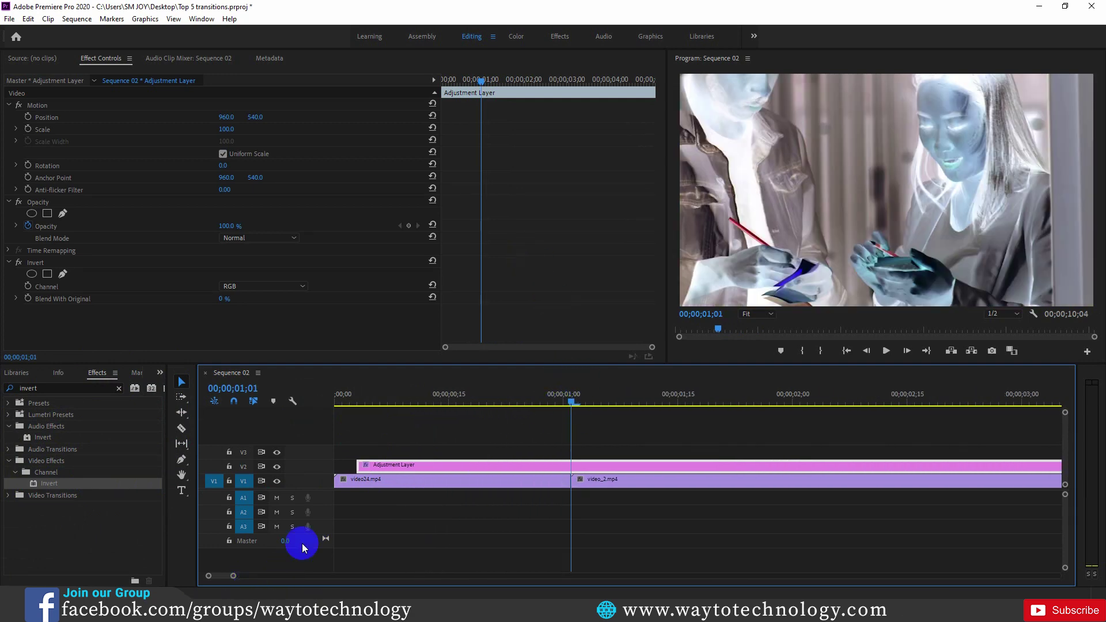
left_click_drag(230, 577, 228, 575)
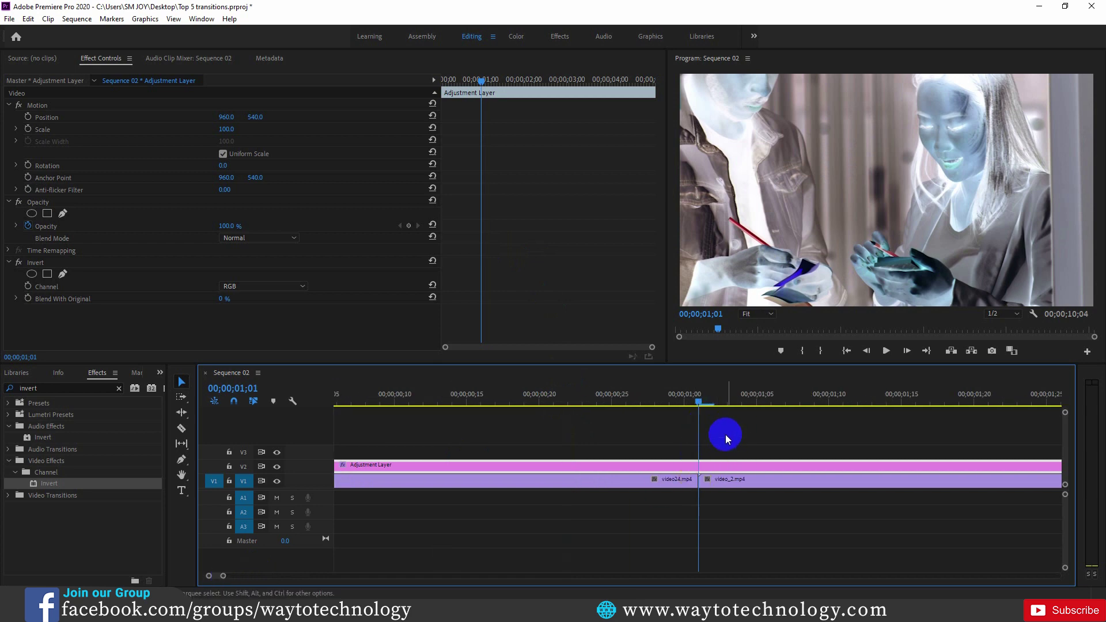
key("Right")
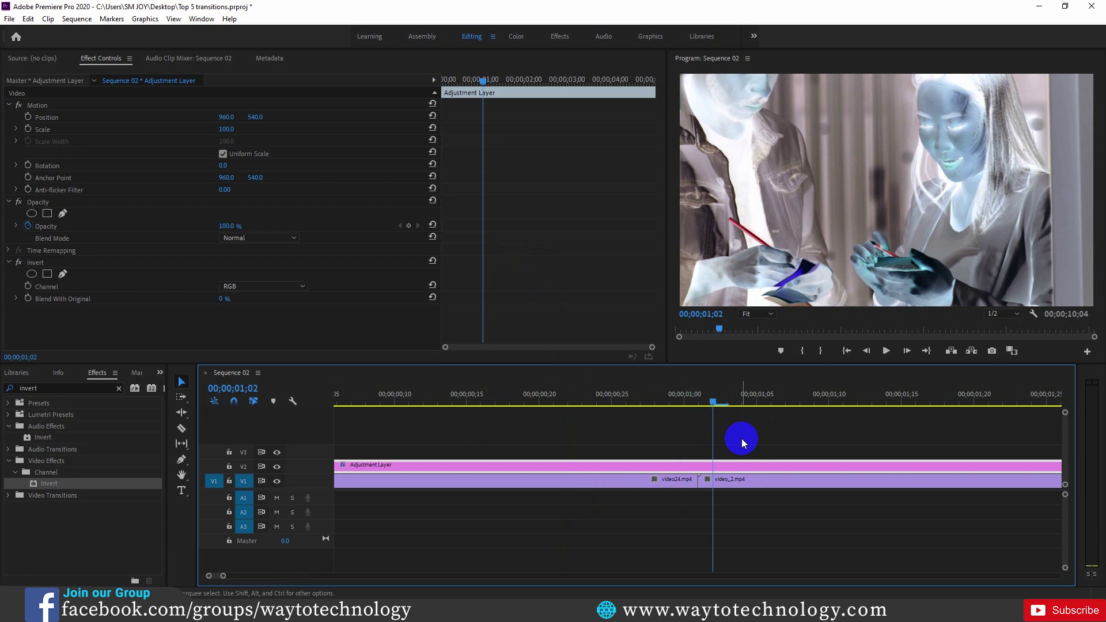
left_click(181, 429)
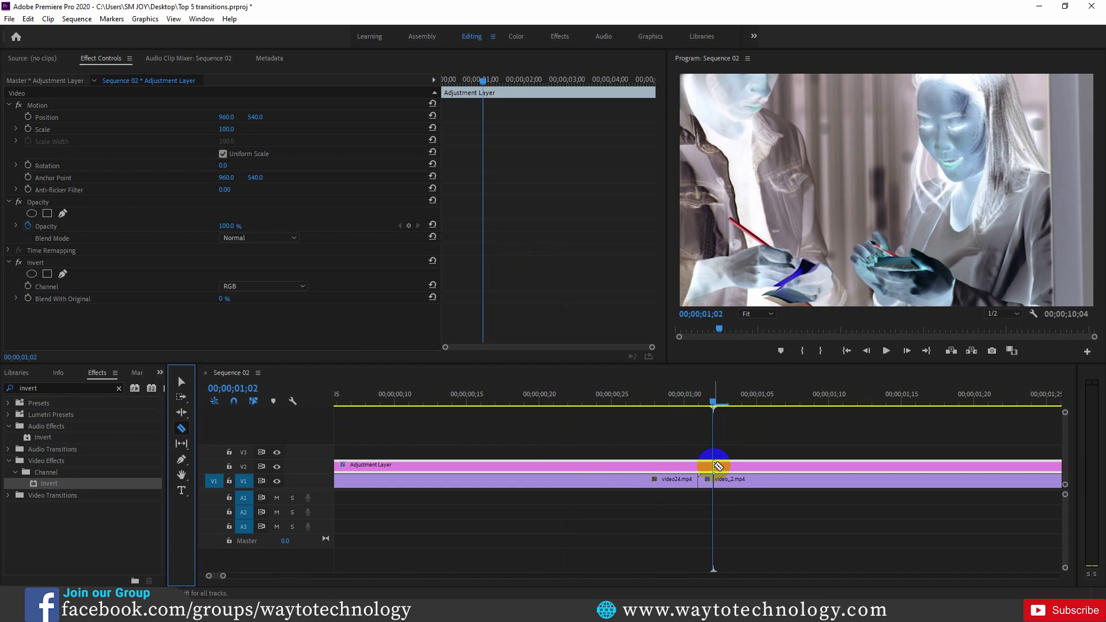
left_click(774, 466)
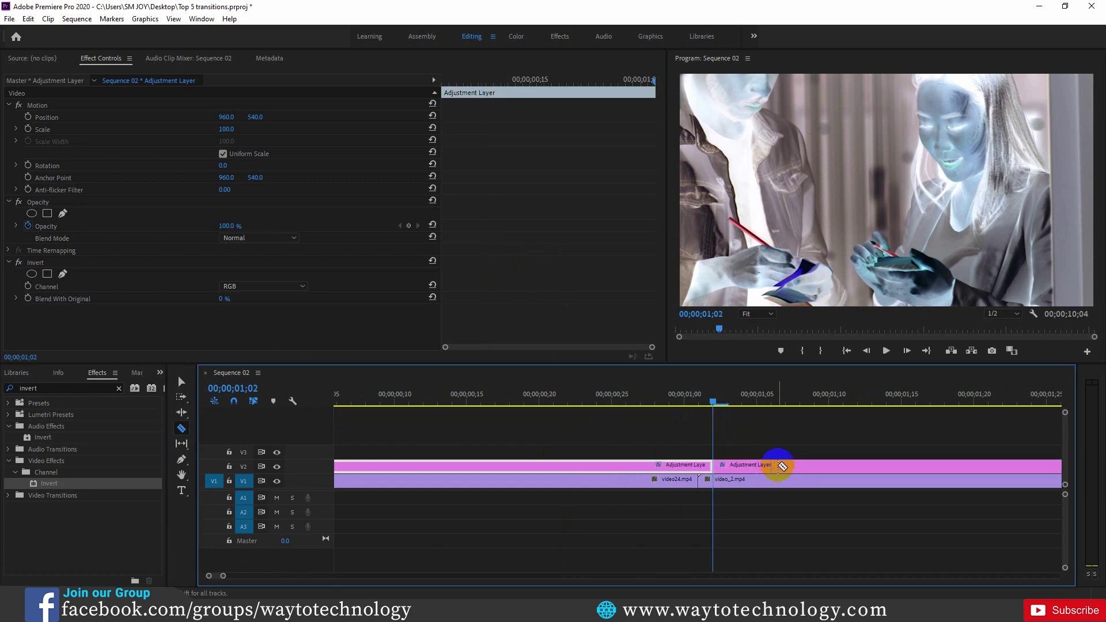
key("Right")
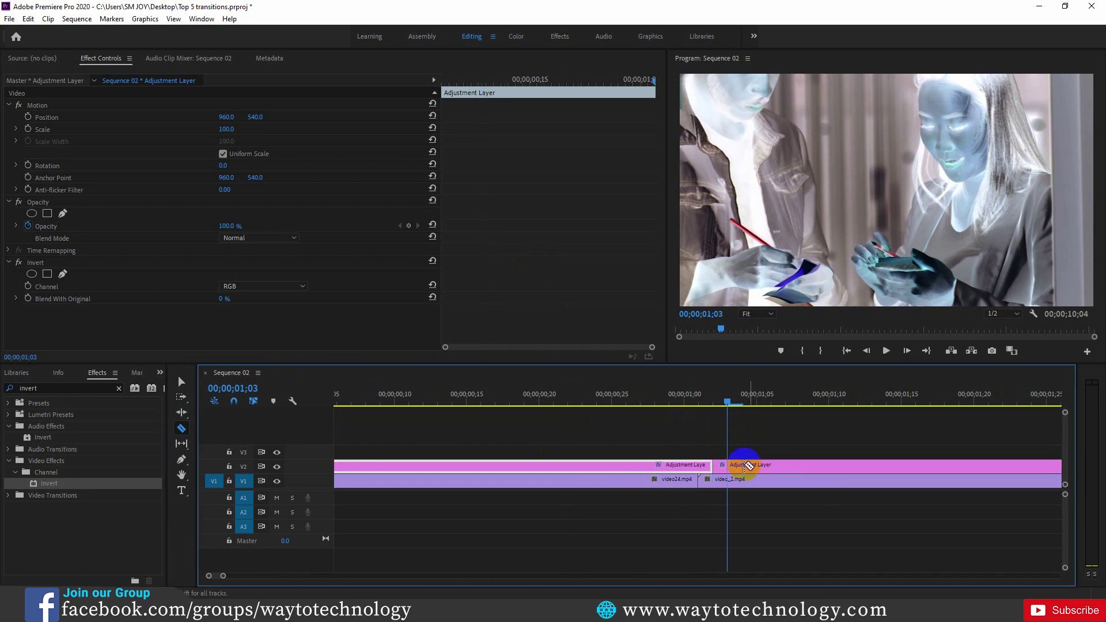
left_click(739, 464)
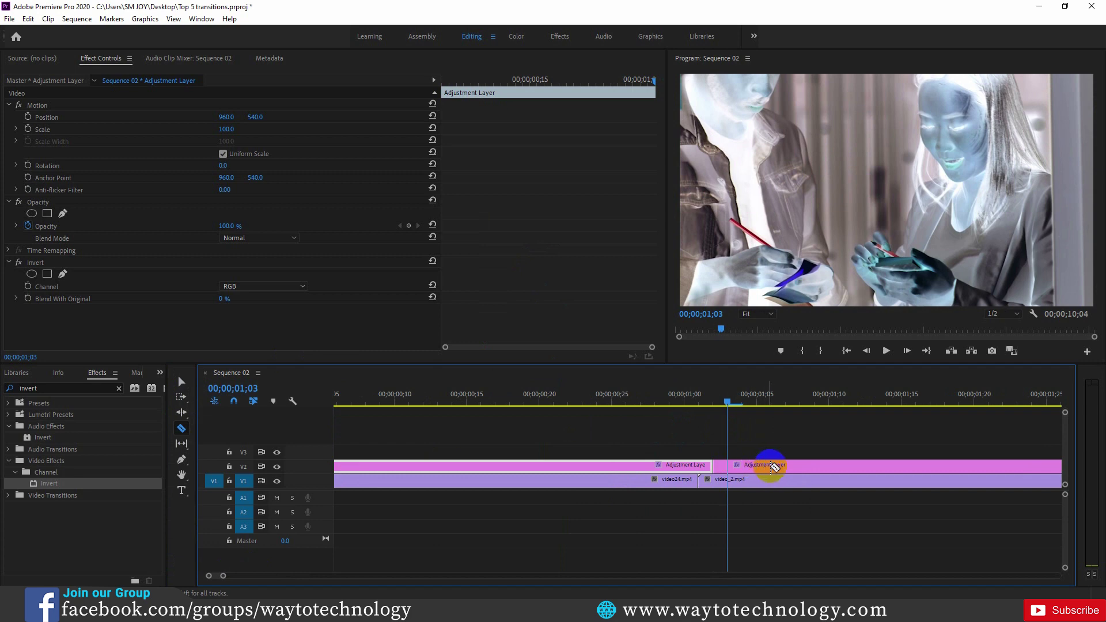
key("Right")
left_click(742, 464)
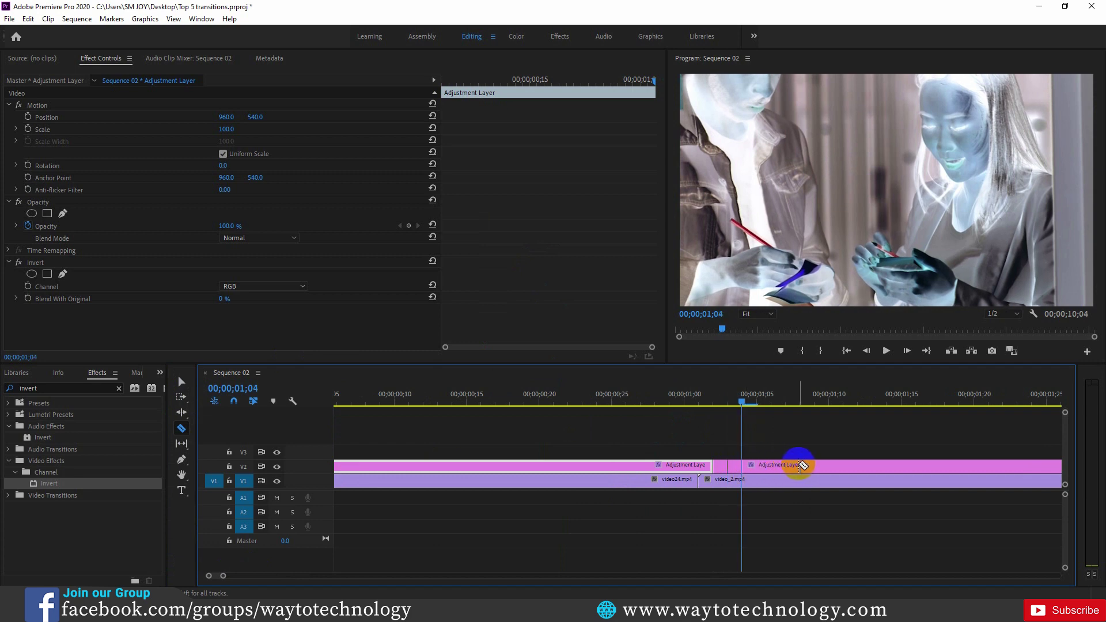
- Split the Adjustment Layer before the clip cut at 00;00;01;00, 00;00;00;29 and 00;00;00;28
key("Left")
key("Left")
key("Left")
key("Left")
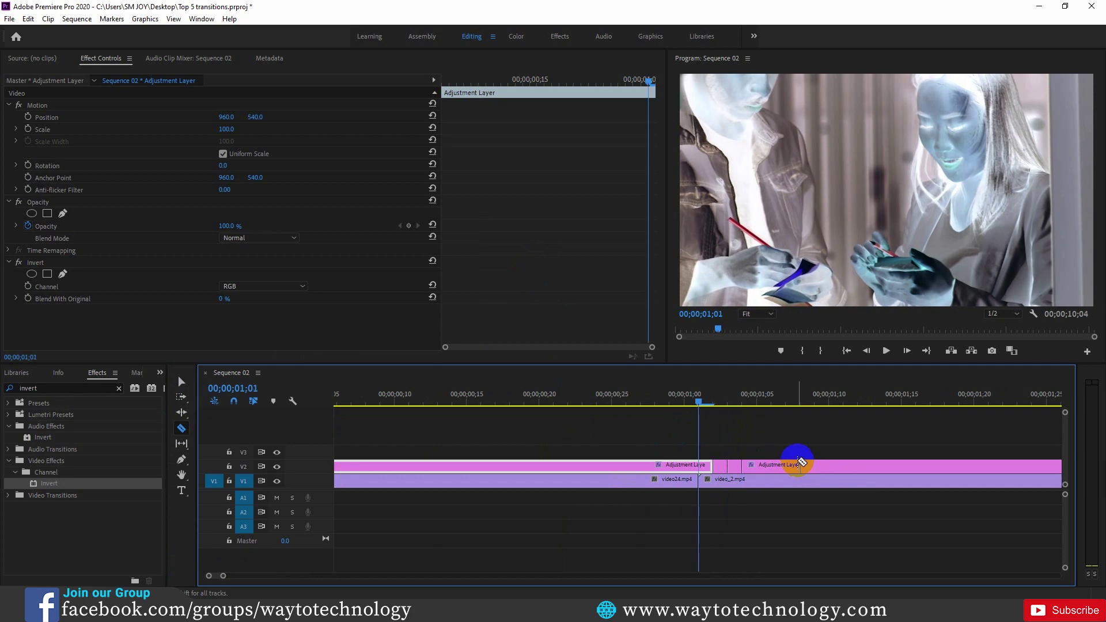
left_click(684, 464)
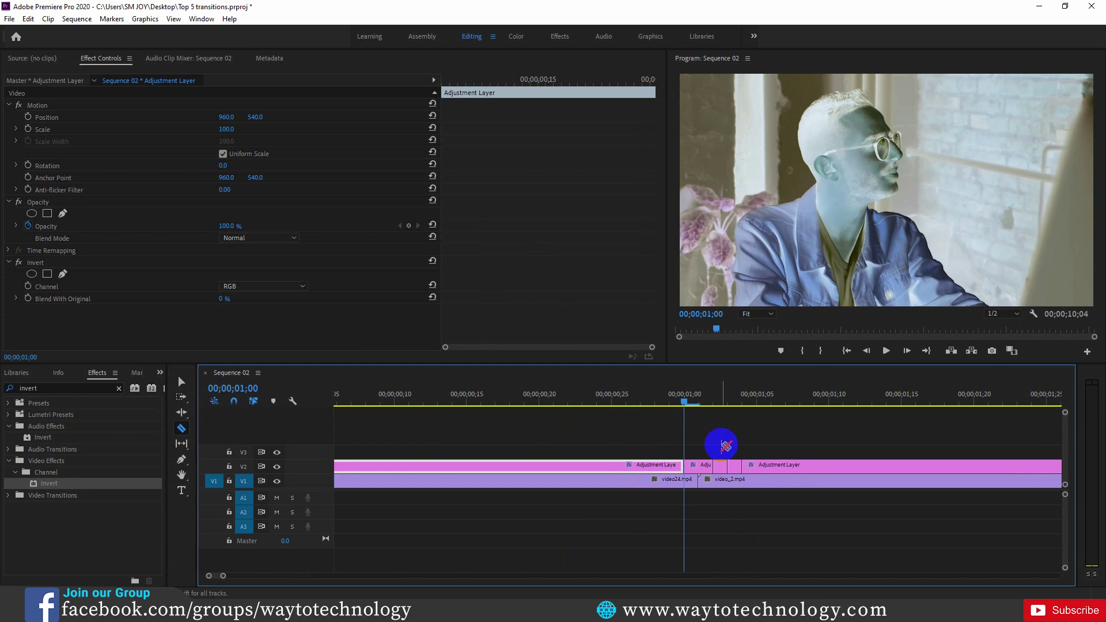
key("Left")
left_click(670, 464)
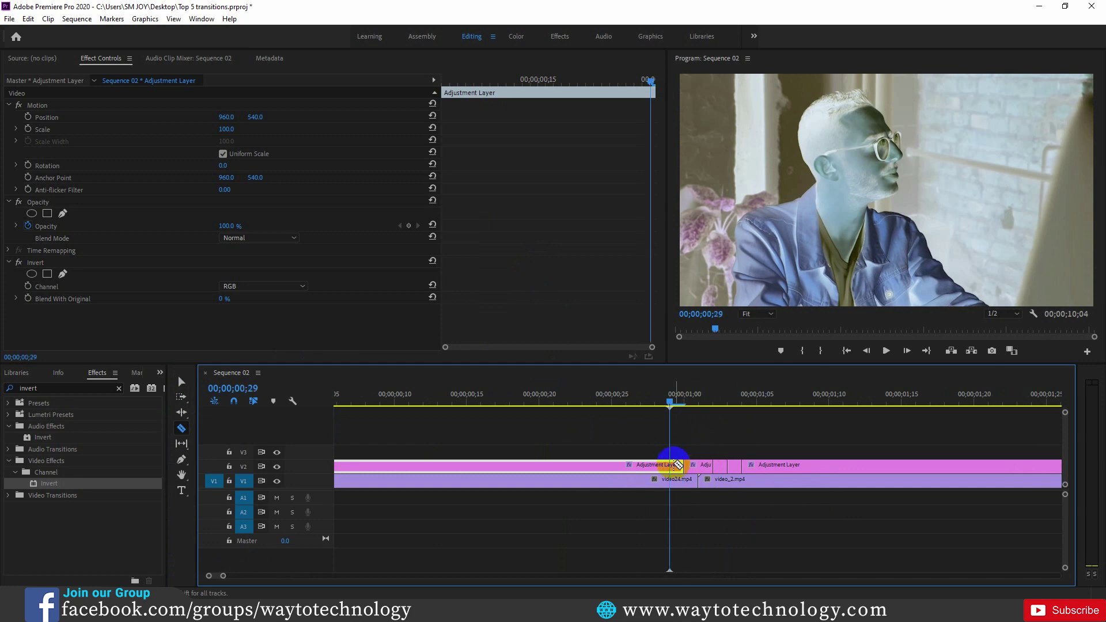
key("Left")
left_click(656, 464)
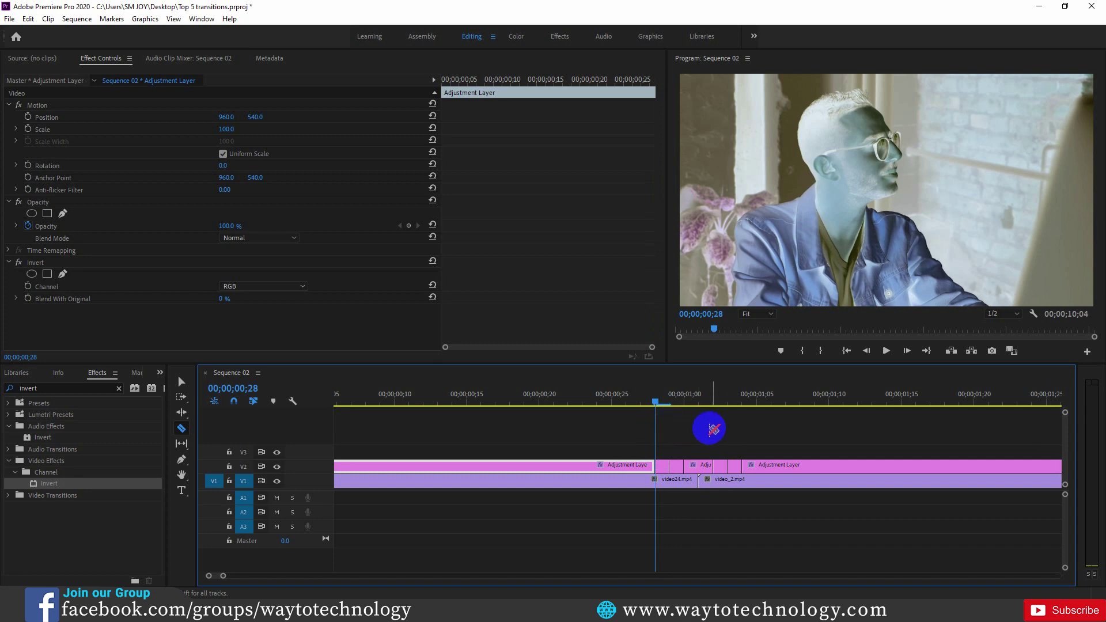
- Delete the long Adjustment Layer pieces before 00;00;00;28 and after 00;00;01;04, plus the one-frame pieces at 00;00;00;29 and 00;00;01;02
left_click(182, 381)
left_click(546, 465)
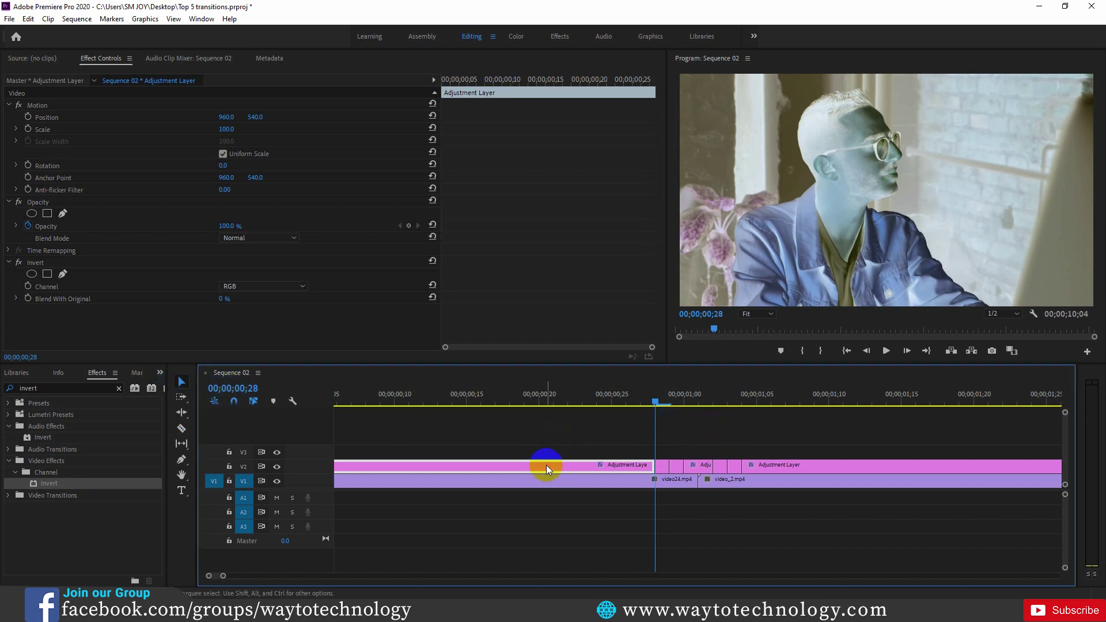
key("Delete")
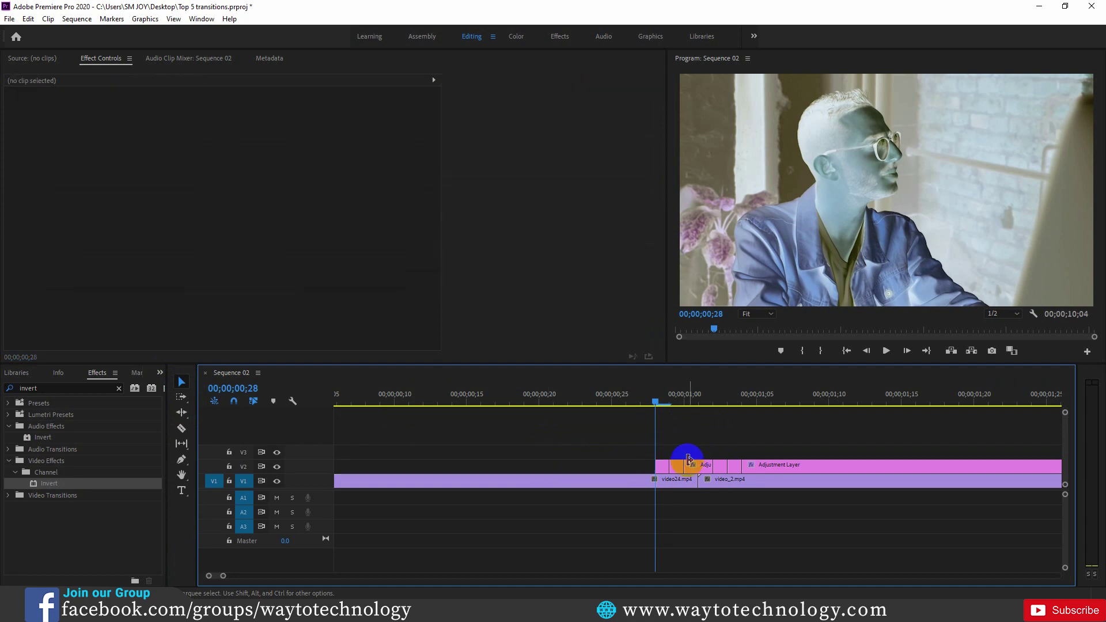
left_click(678, 465)
key("Delete")
left_click(698, 464)
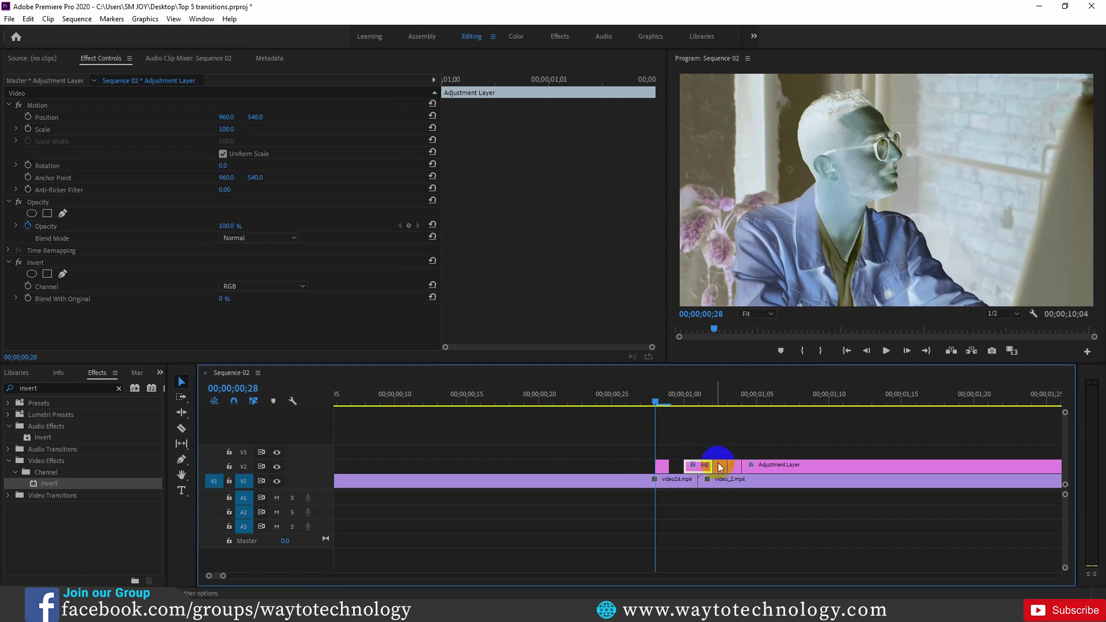
left_click(720, 465)
key("Delete")
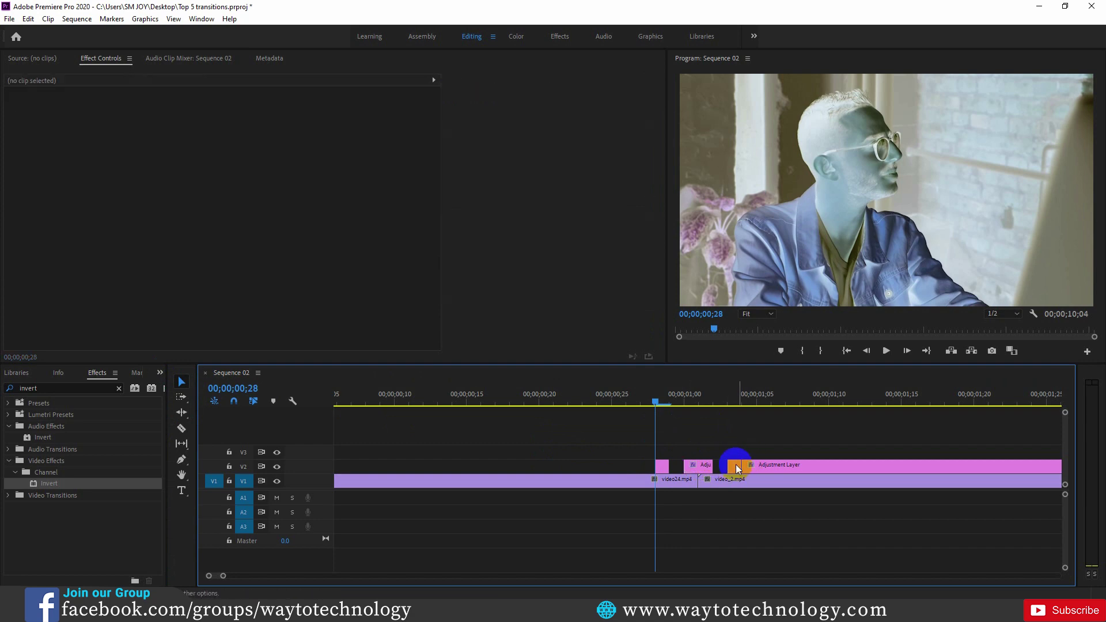
left_click(759, 464)
key("Delete")
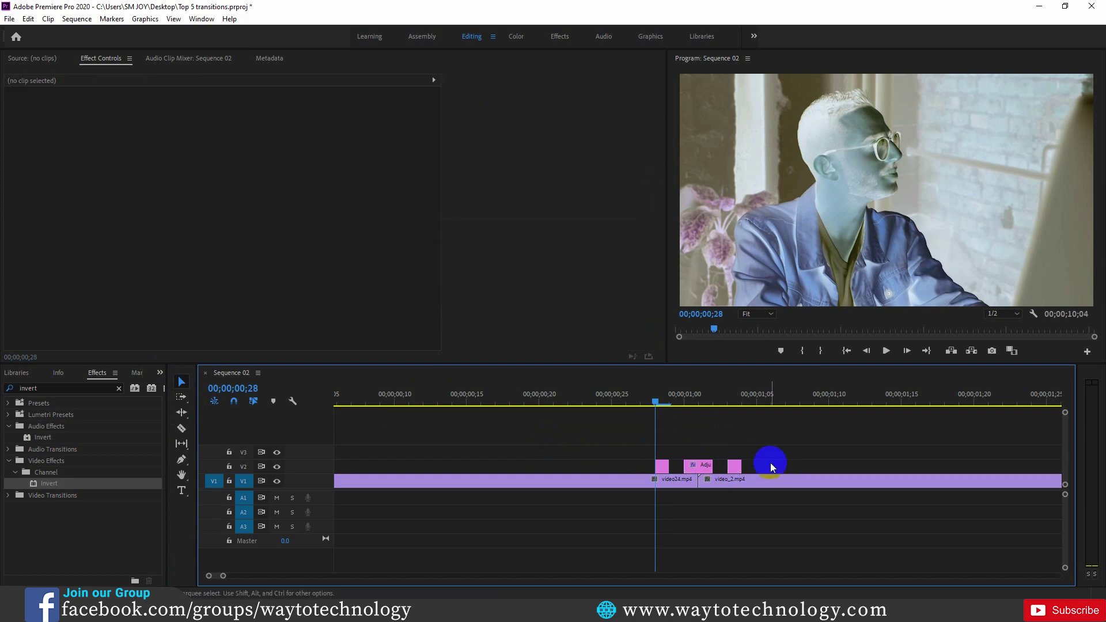
- Play back the cut between video24.mp4 and video_2.mp4 to check the flickering Invert transition
left_click_drag(653, 403, 565, 402)
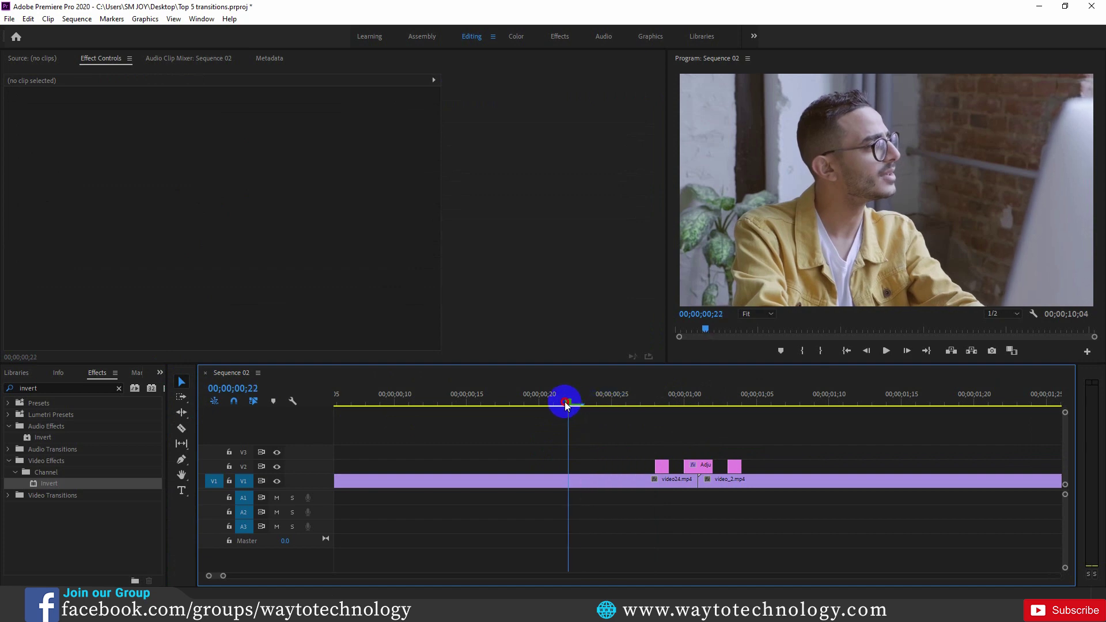
left_click(885, 351)
left_click(626, 399)
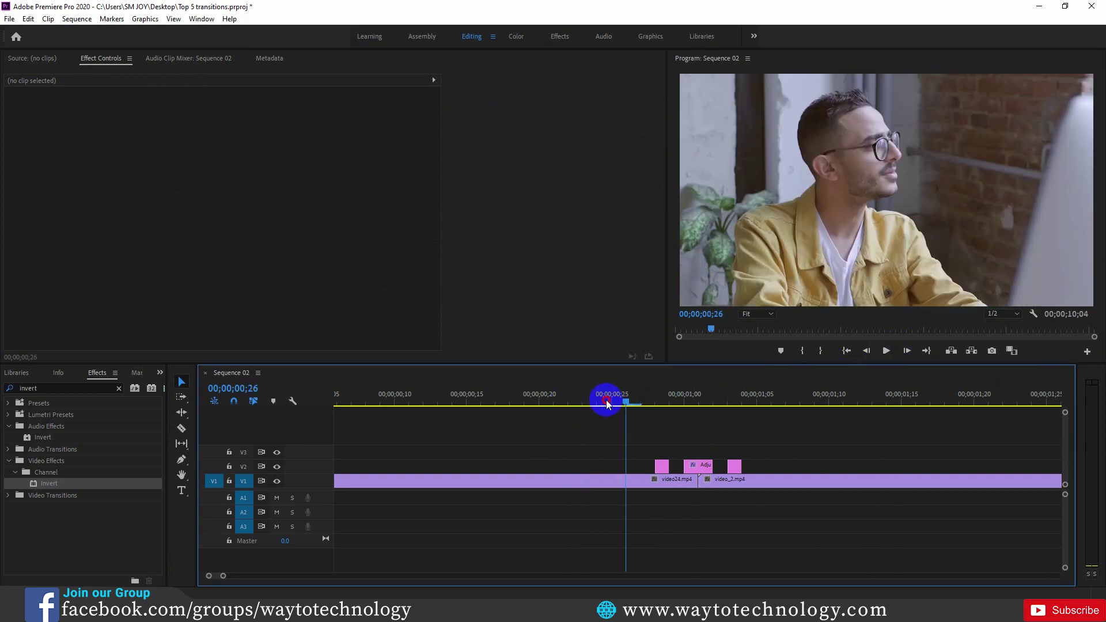
left_click_drag(607, 403, 554, 397)
left_click(662, 466)
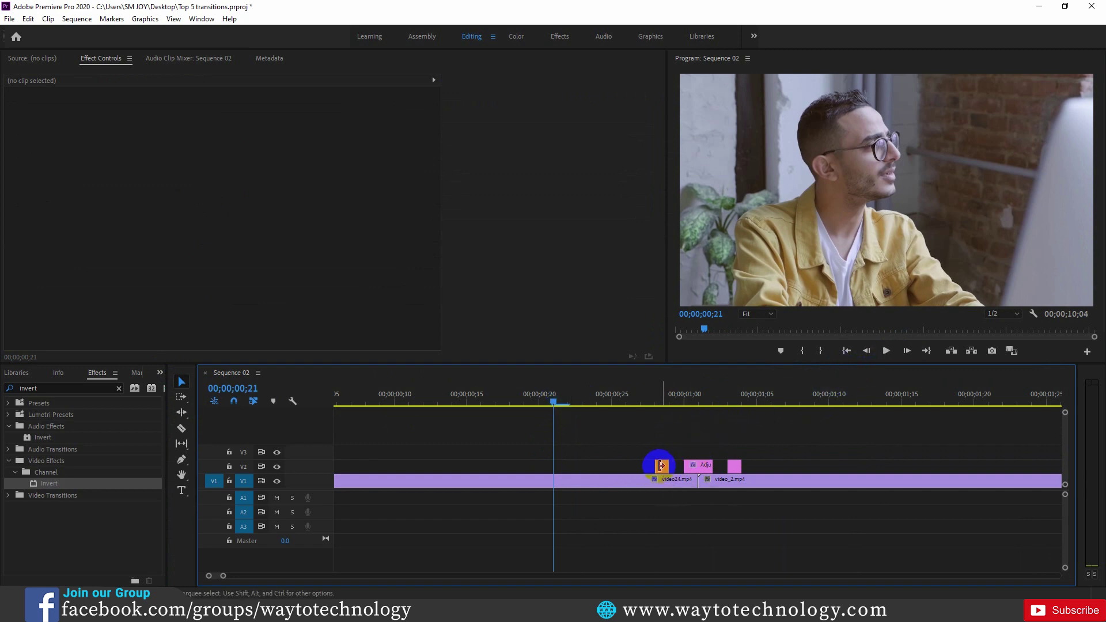
left_click(765, 431)
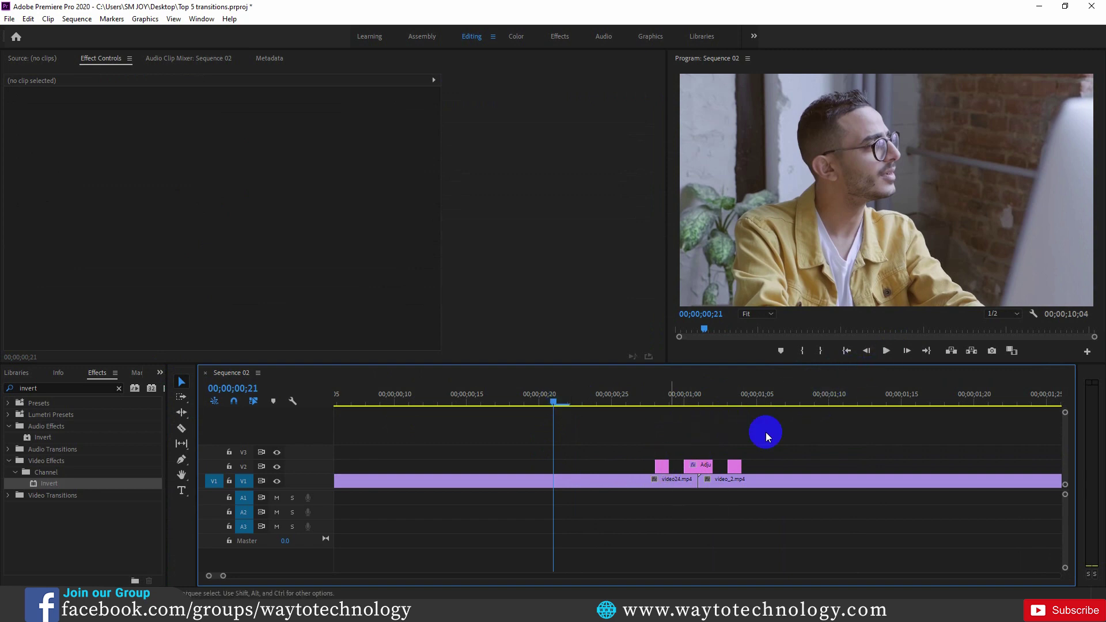
left_click_drag(547, 402, 597, 413)
left_click(885, 351)
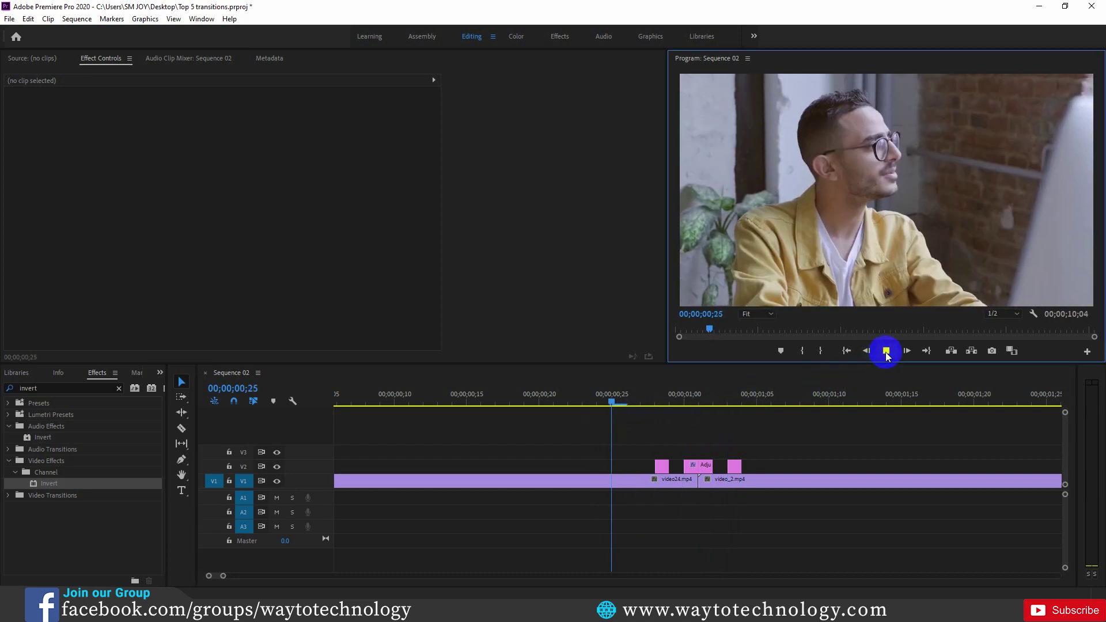
left_click(885, 350)
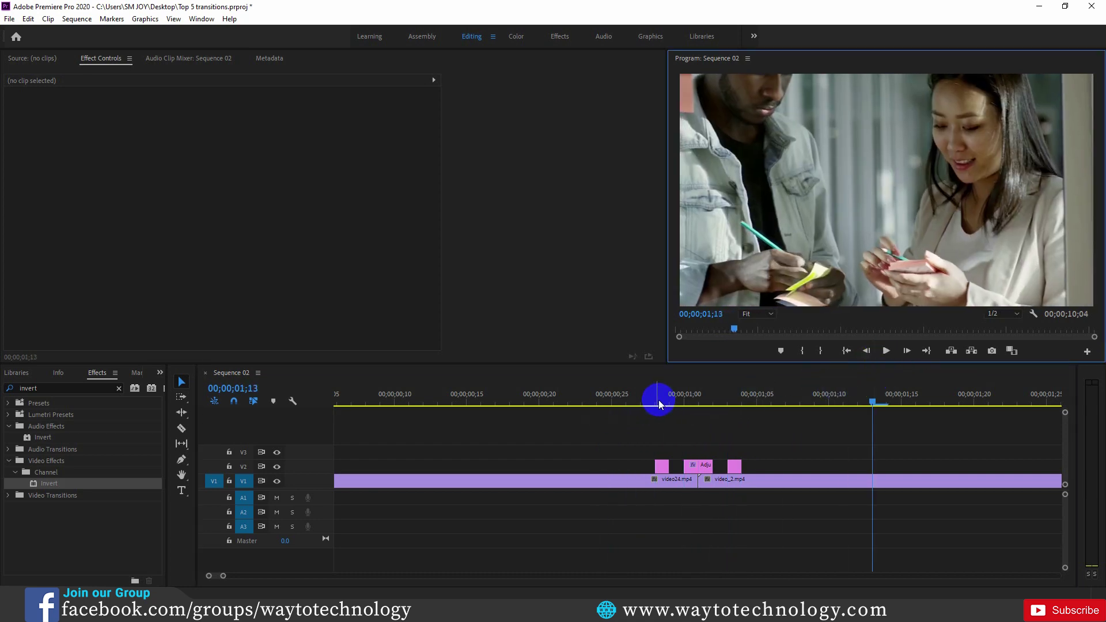